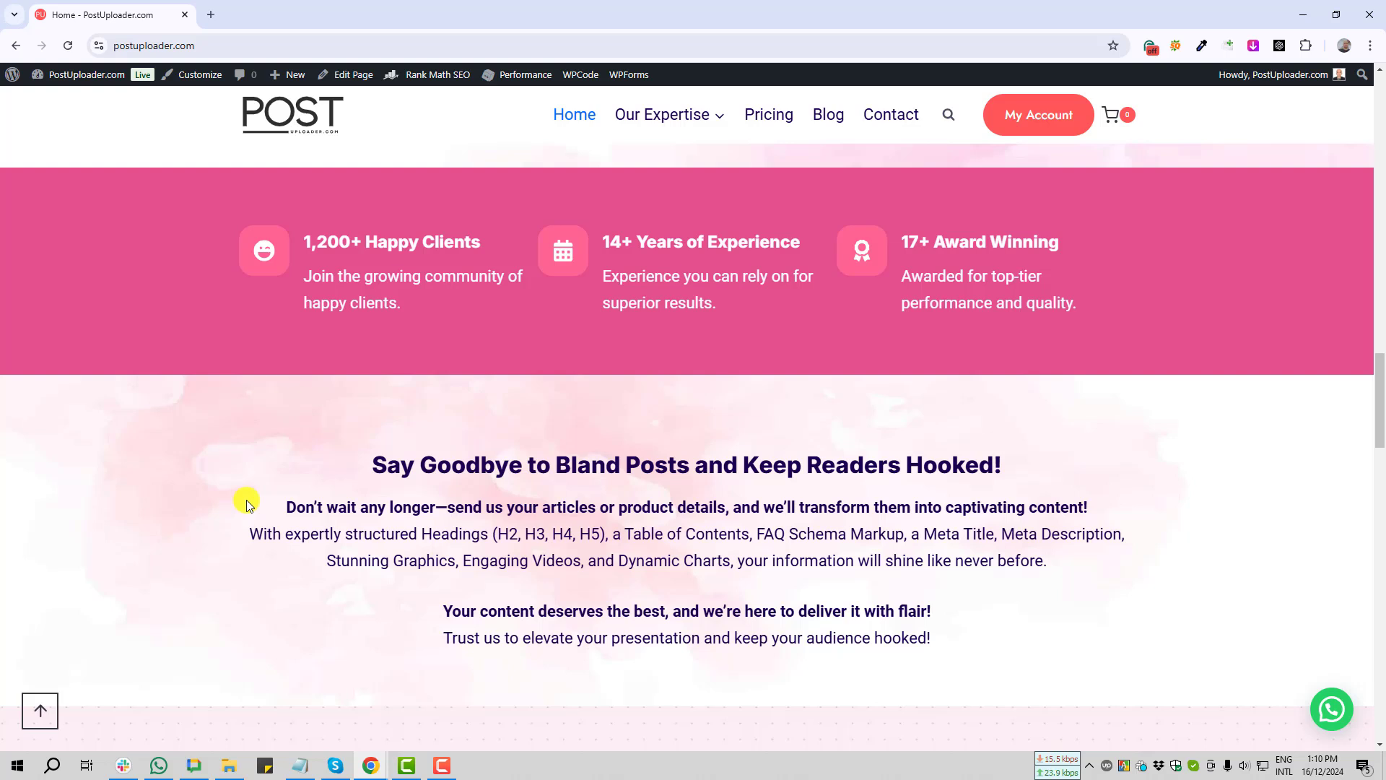
Look over the website's home page and the blog post formatting packages on its pricing page
scroll(247, 503, "down", 4)
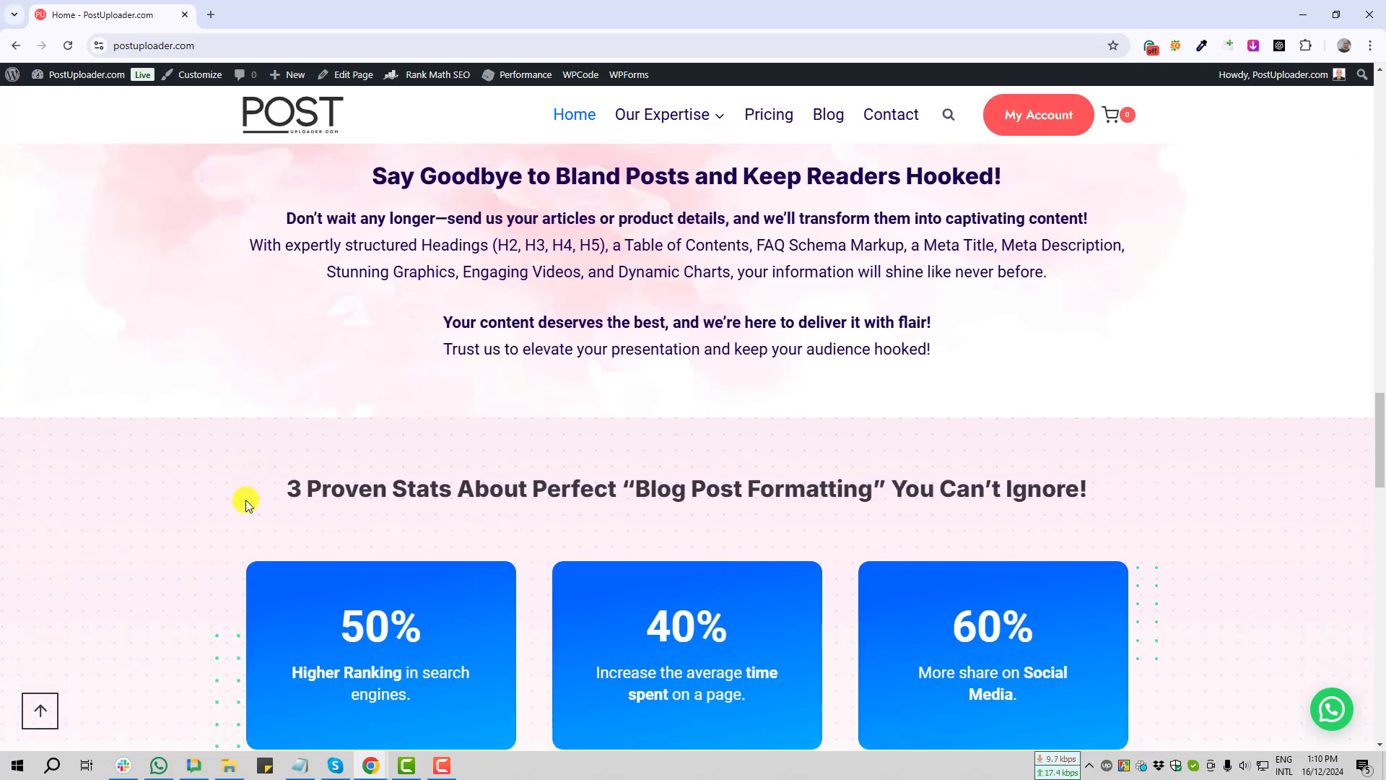
scroll(245, 499, "down", 5)
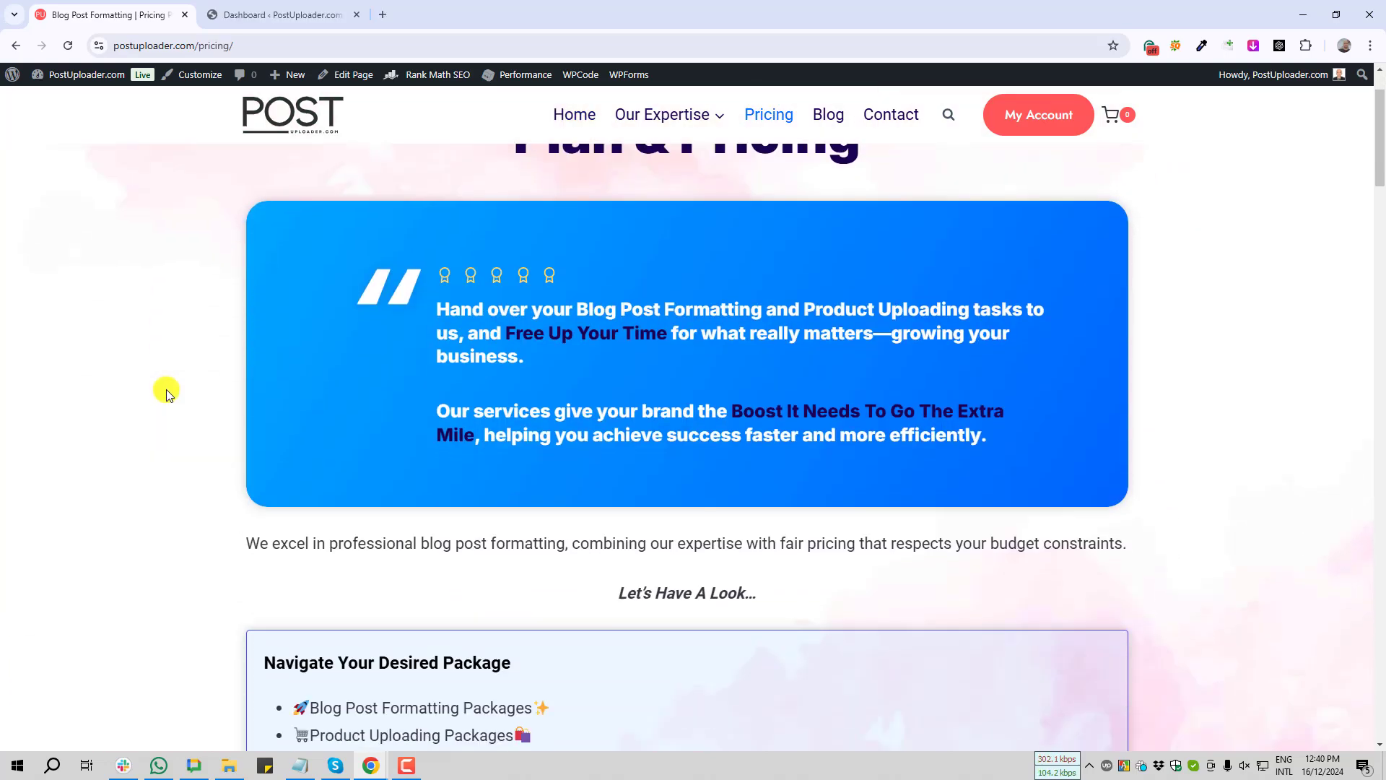
scroll(167, 392, "down", 10)
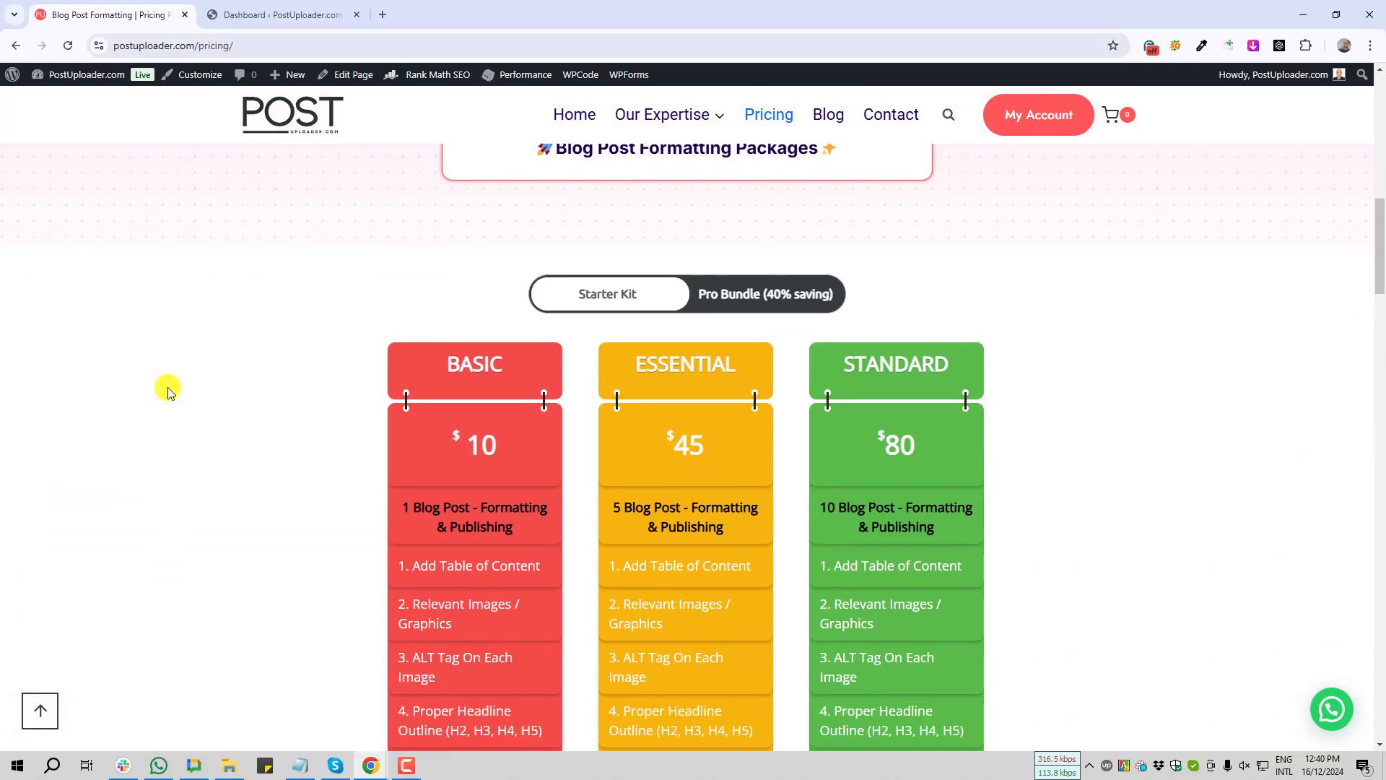
scroll(168, 390, "down", 13)
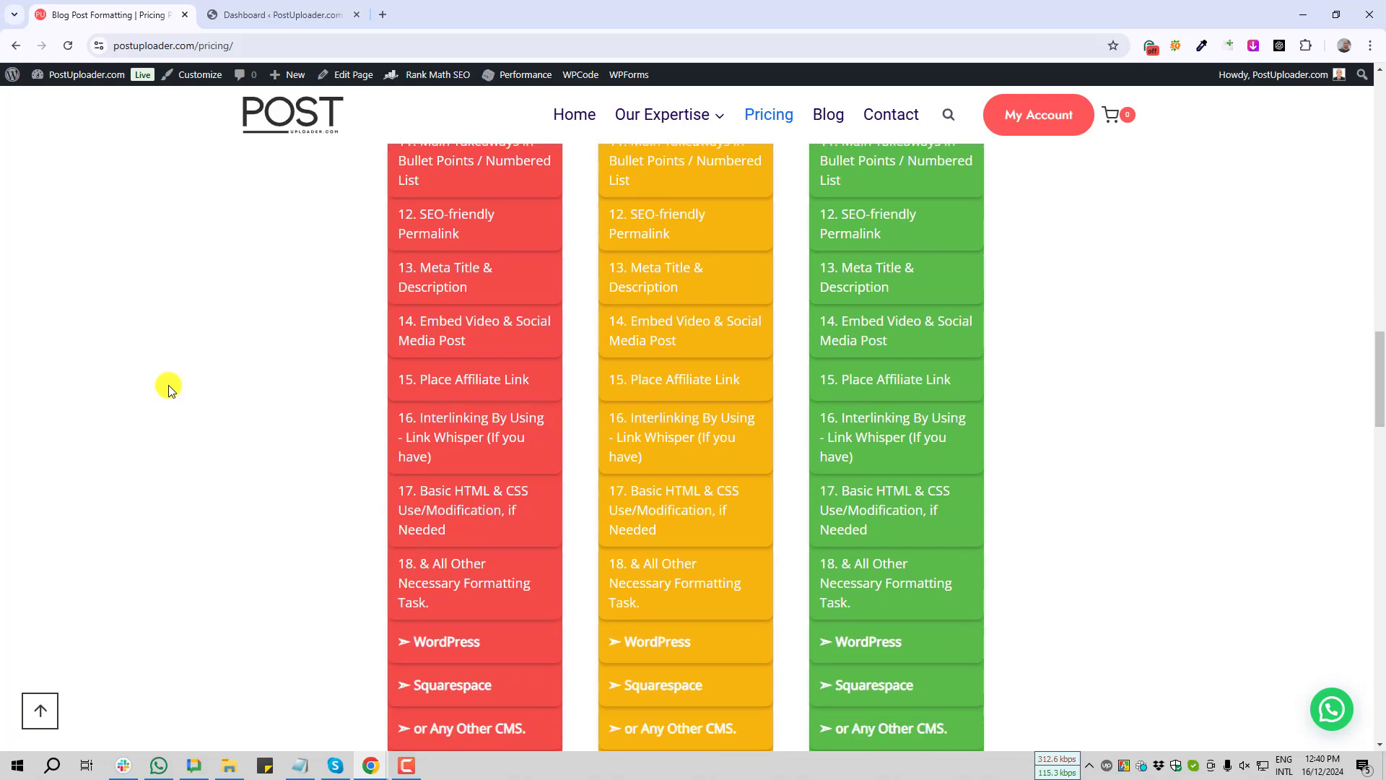
scroll(167, 391, "down", 7)
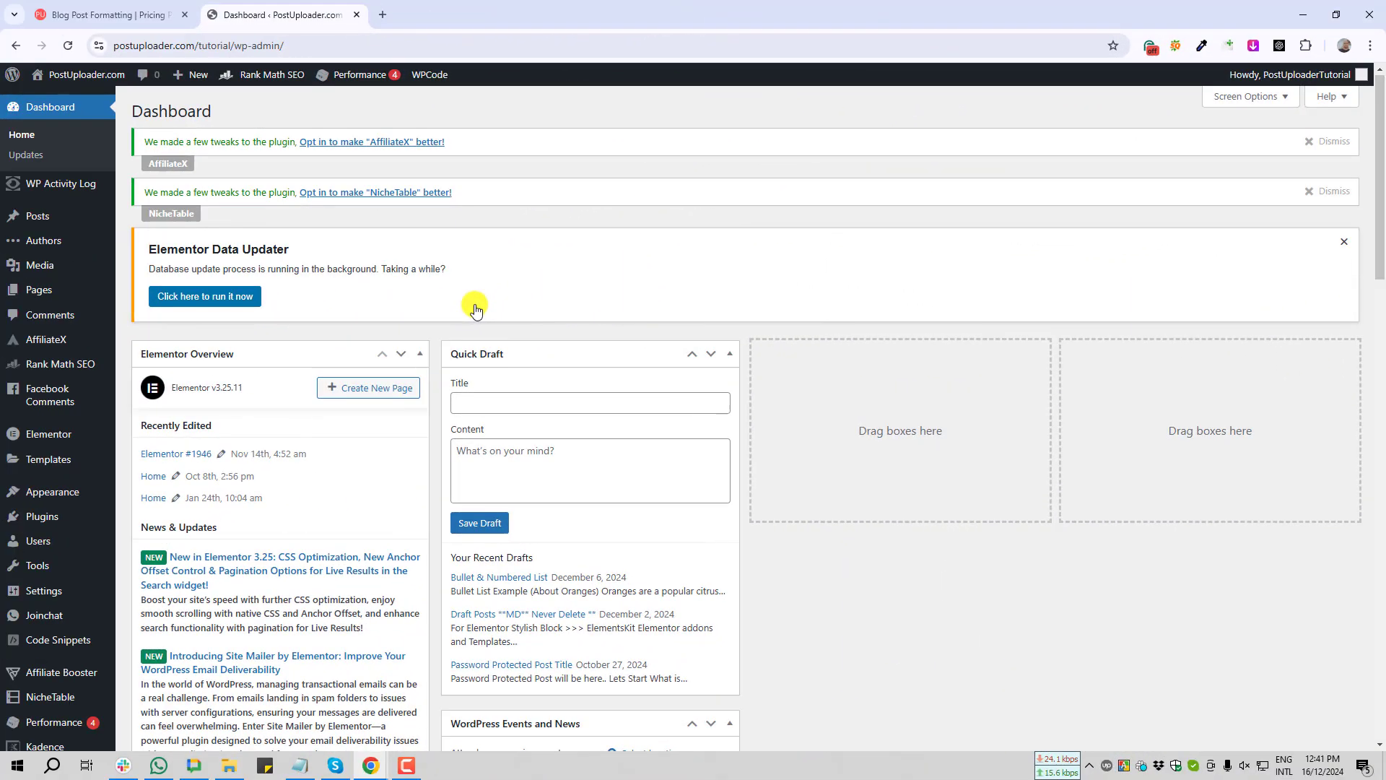
Go from the WordPress dashboard to adding new plugins and search the plugin directory for "Kadence"
scroll(475, 309, "down", 4)
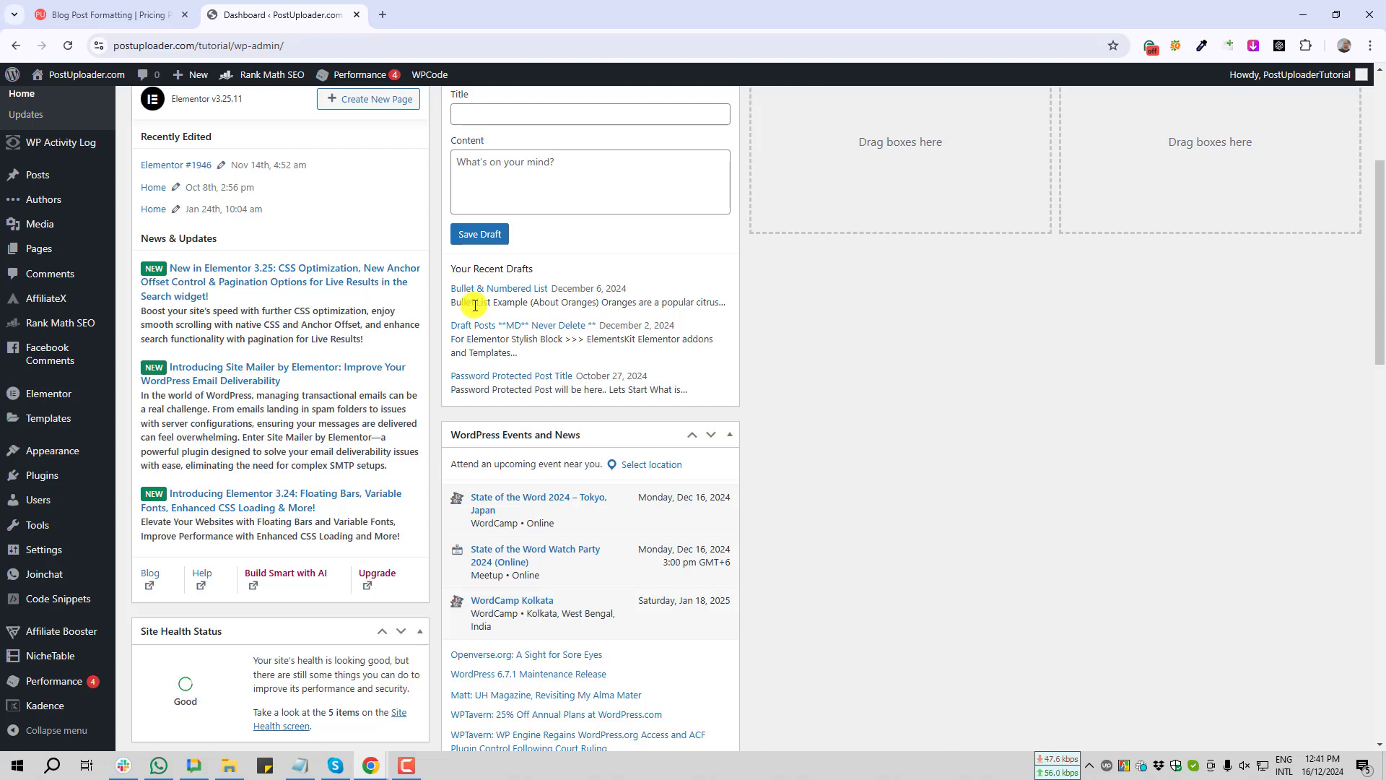
scroll(475, 307, "down", 7)
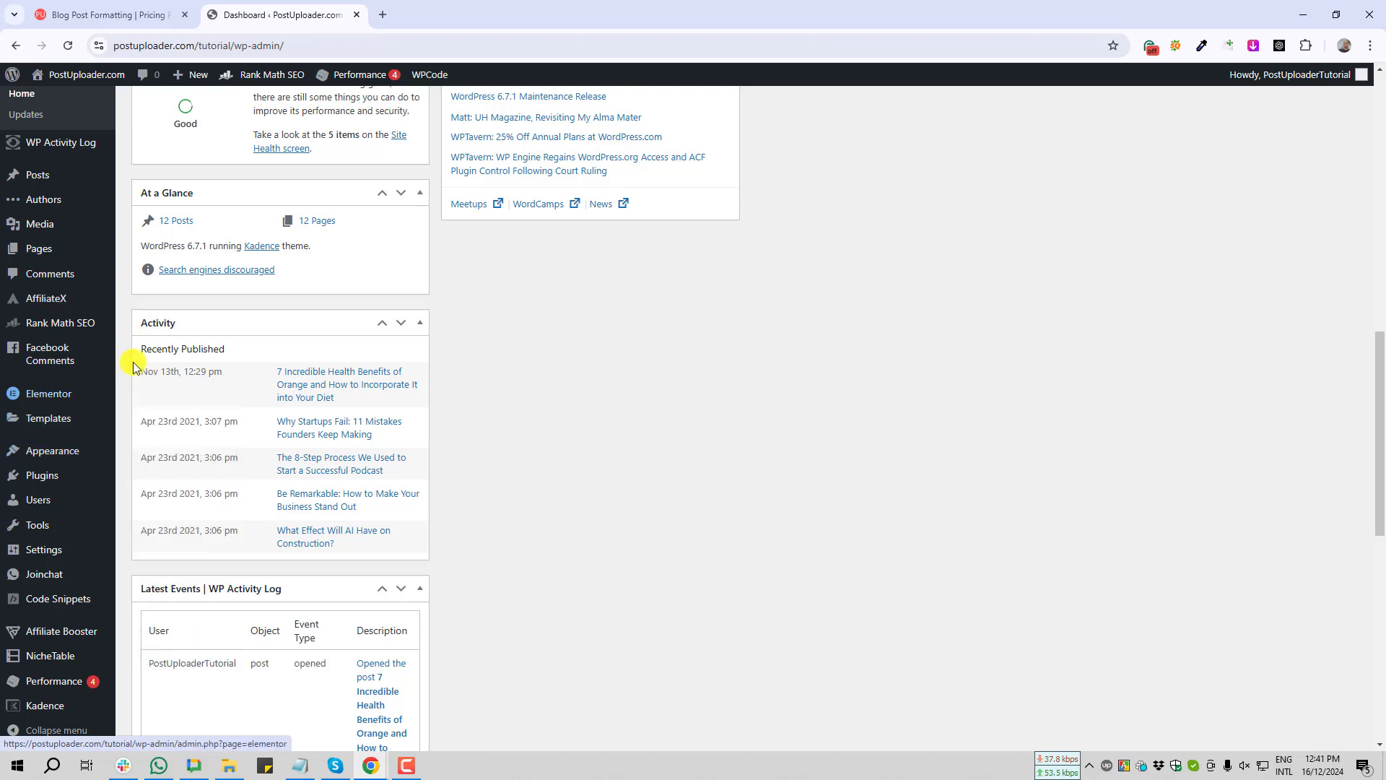
mouse_move(44, 484)
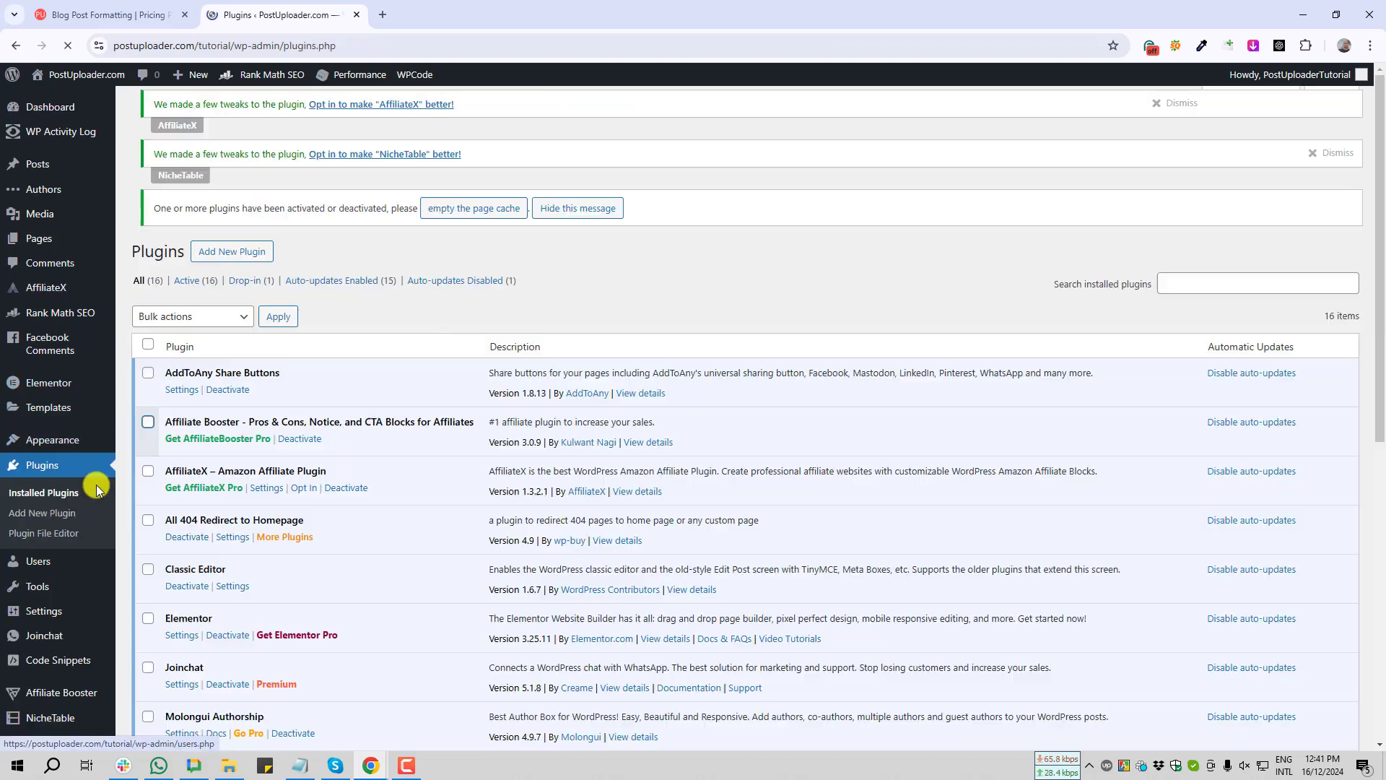
left_click(232, 257)
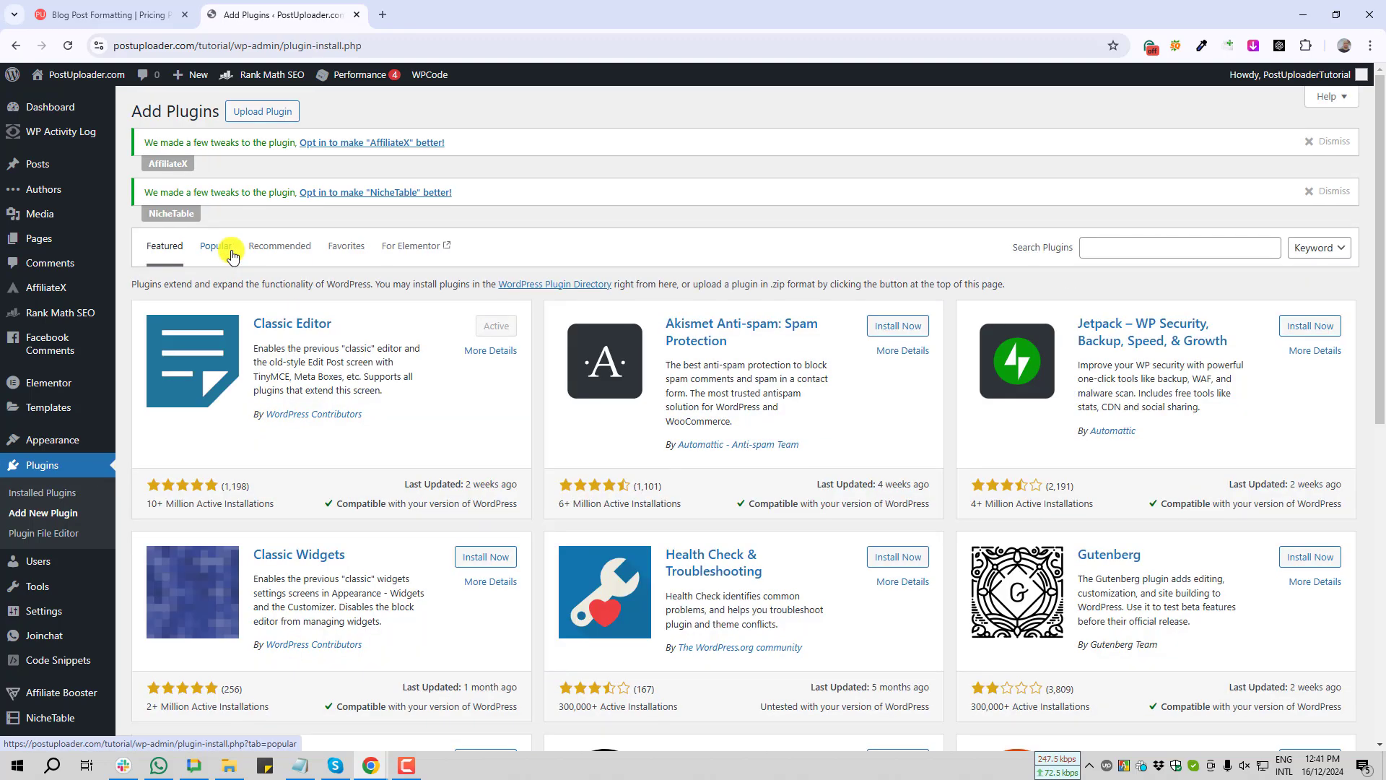
left_click(1196, 253)
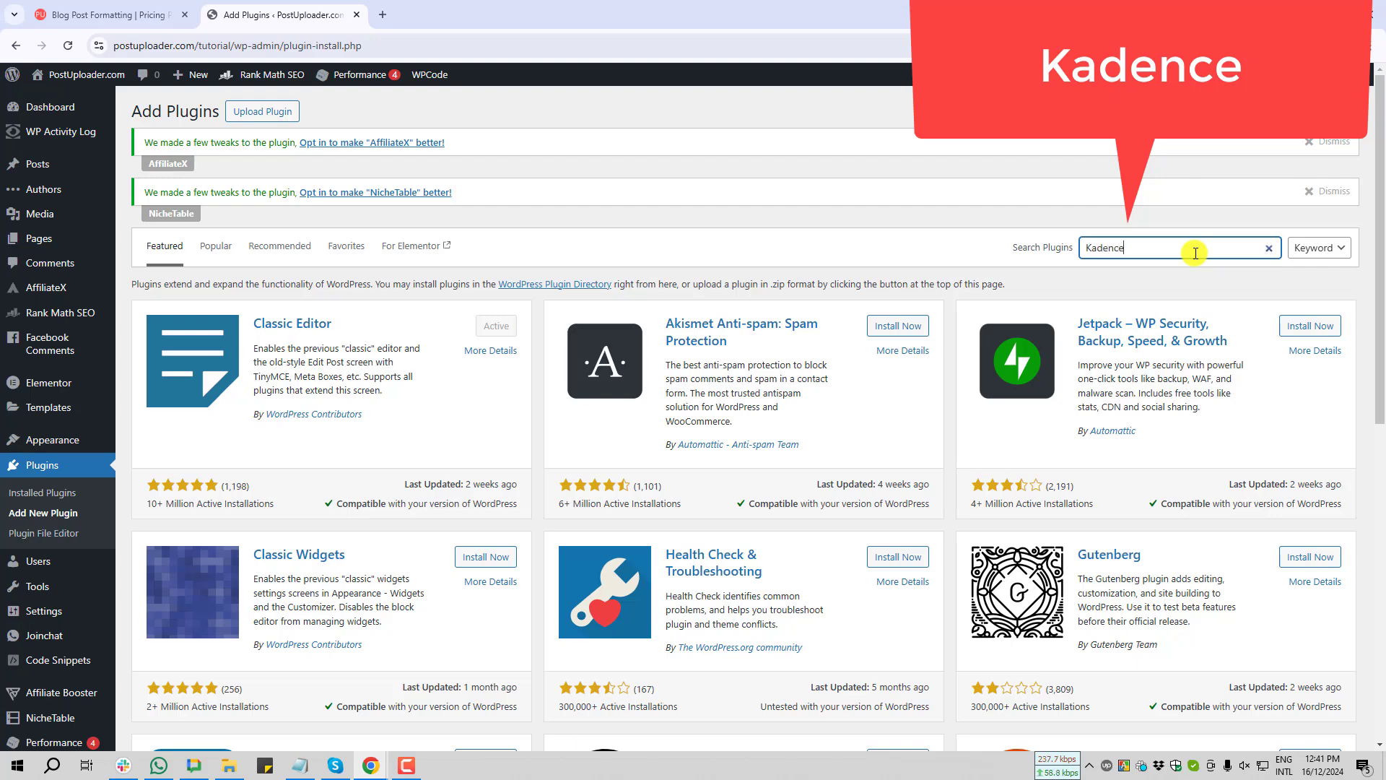
Copy an area screenshot of the "Gutenberg Blocks with AI by Kadence WP" search result
key("Print")
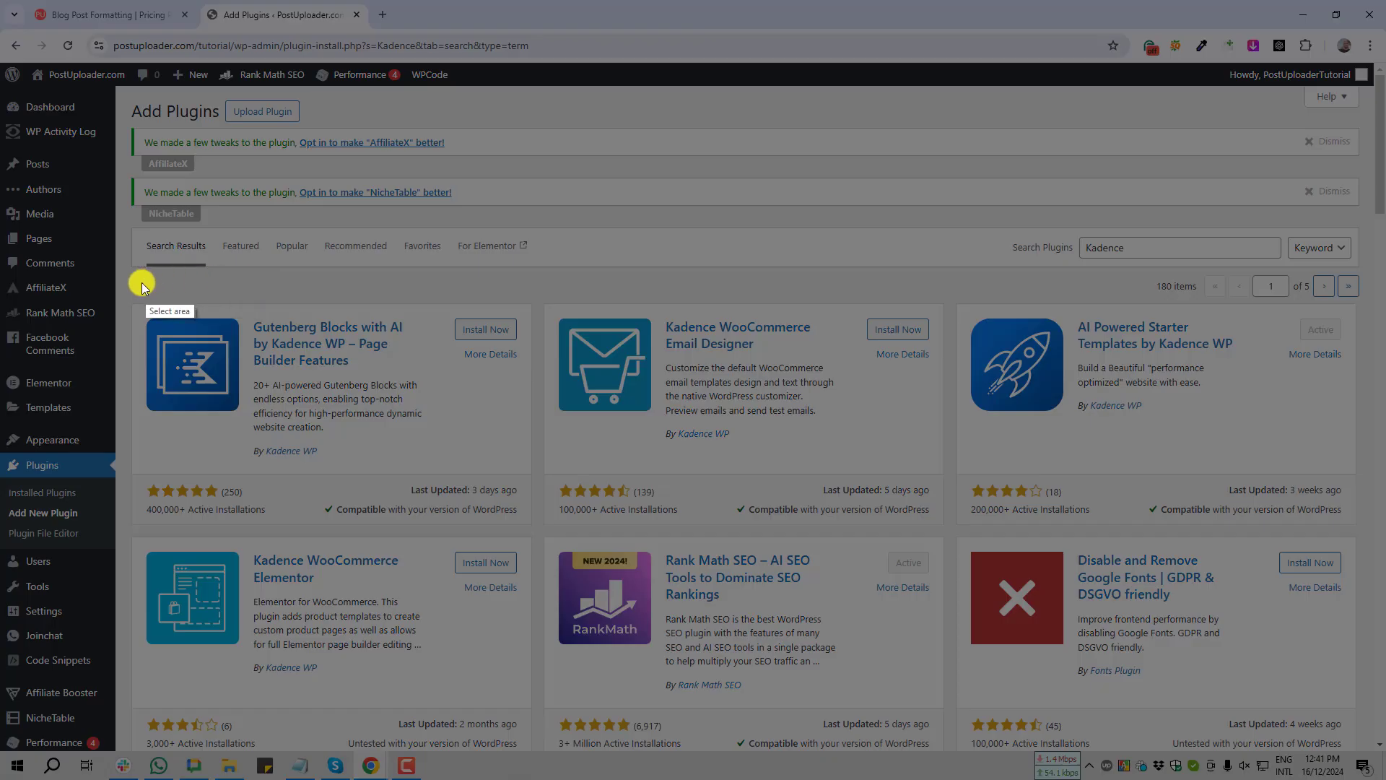
left_click_drag(137, 284, 537, 540)
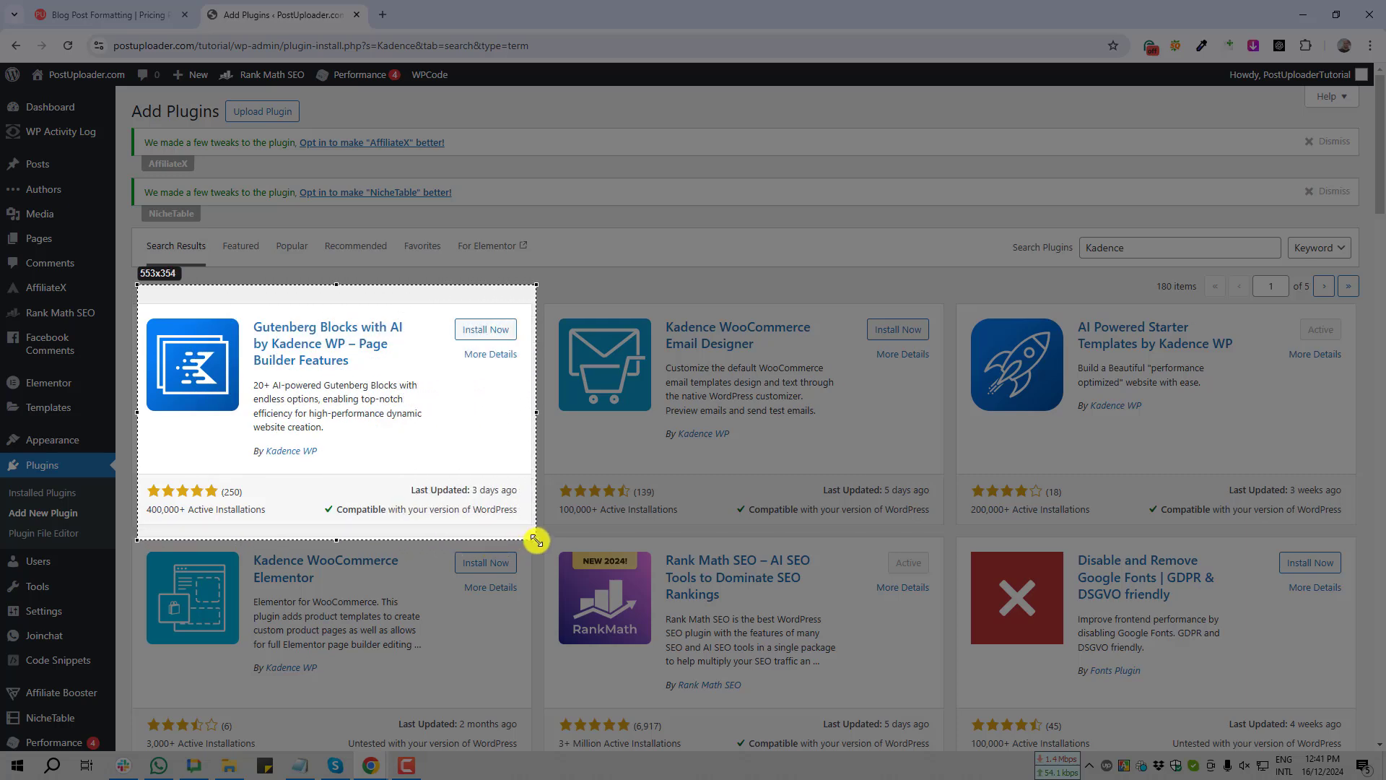
left_click_drag(537, 539, 537, 541)
key("ctrl+c")
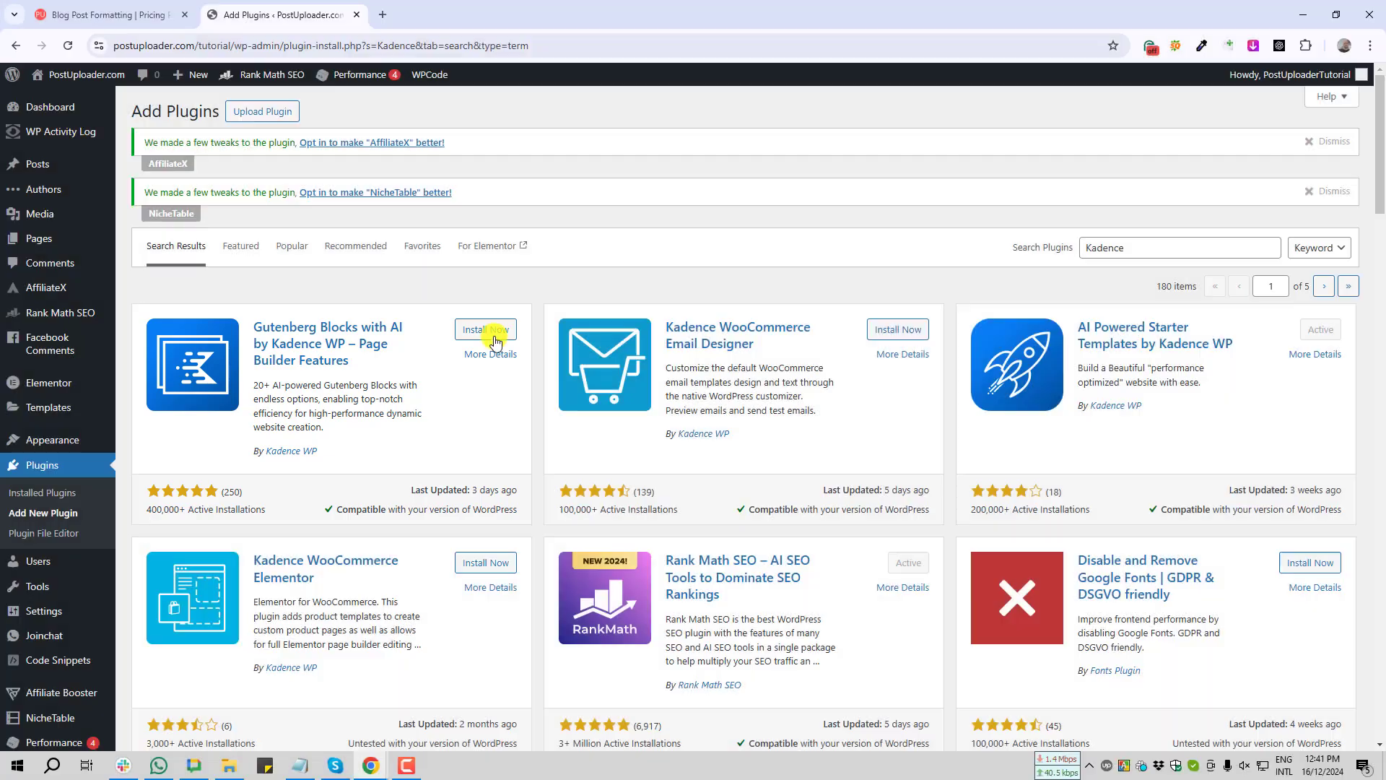
Install and activate the "Gutenberg Blocks with AI by Kadence WP – Page Builder Features" plugin
left_click(493, 334)
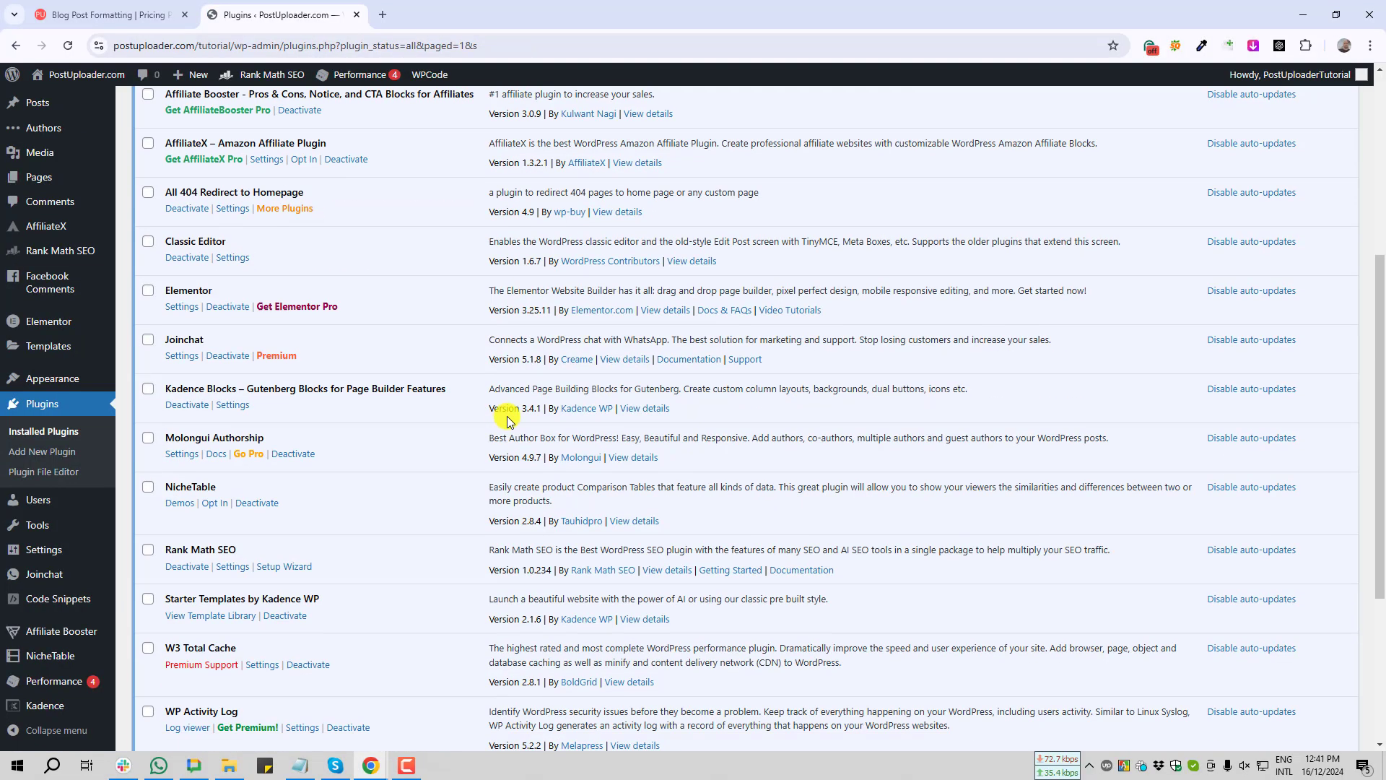
key("Print")
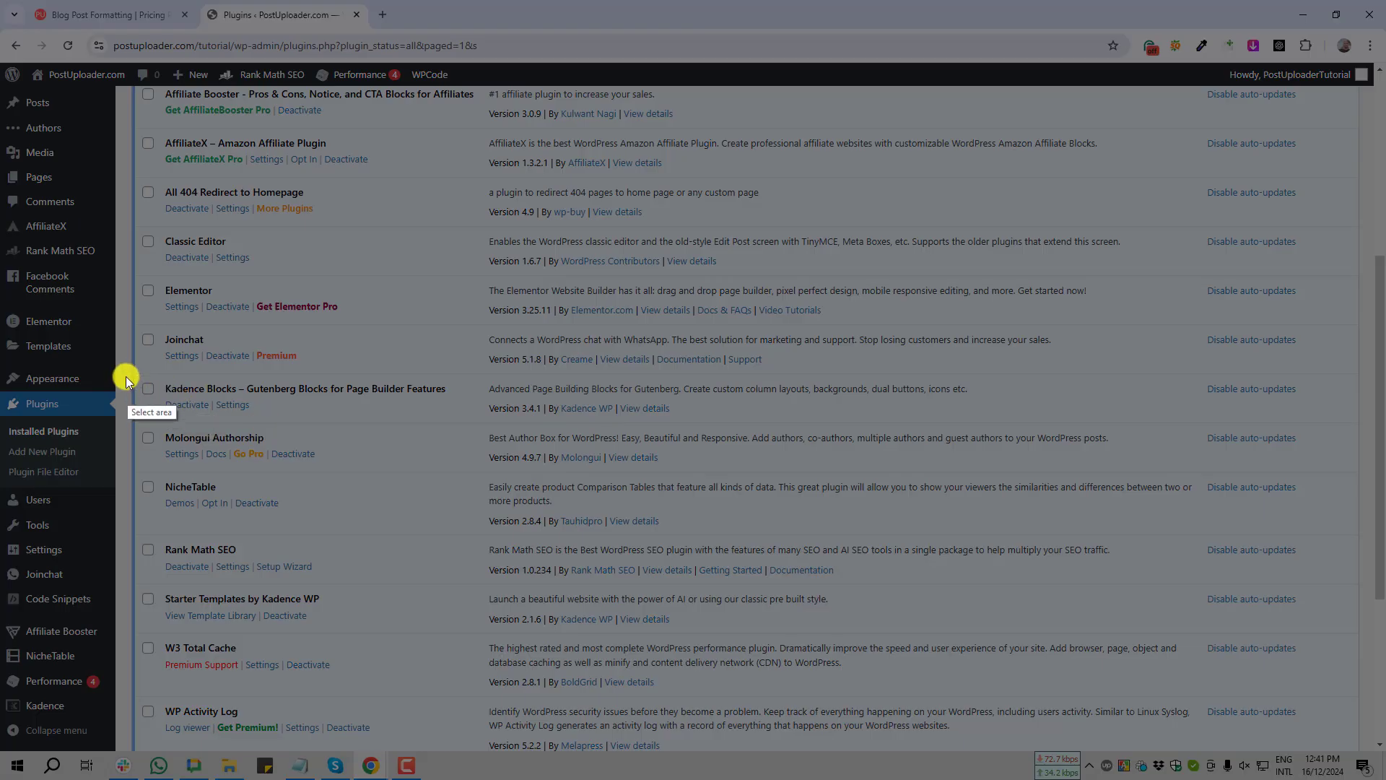
left_click_drag(128, 373, 1188, 423)
left_click(1172, 438)
Open the post "7 Incredible Health Benefits of Orange and How to Incorporate It into Your Diet" in the block editor
mouse_move(29, 161)
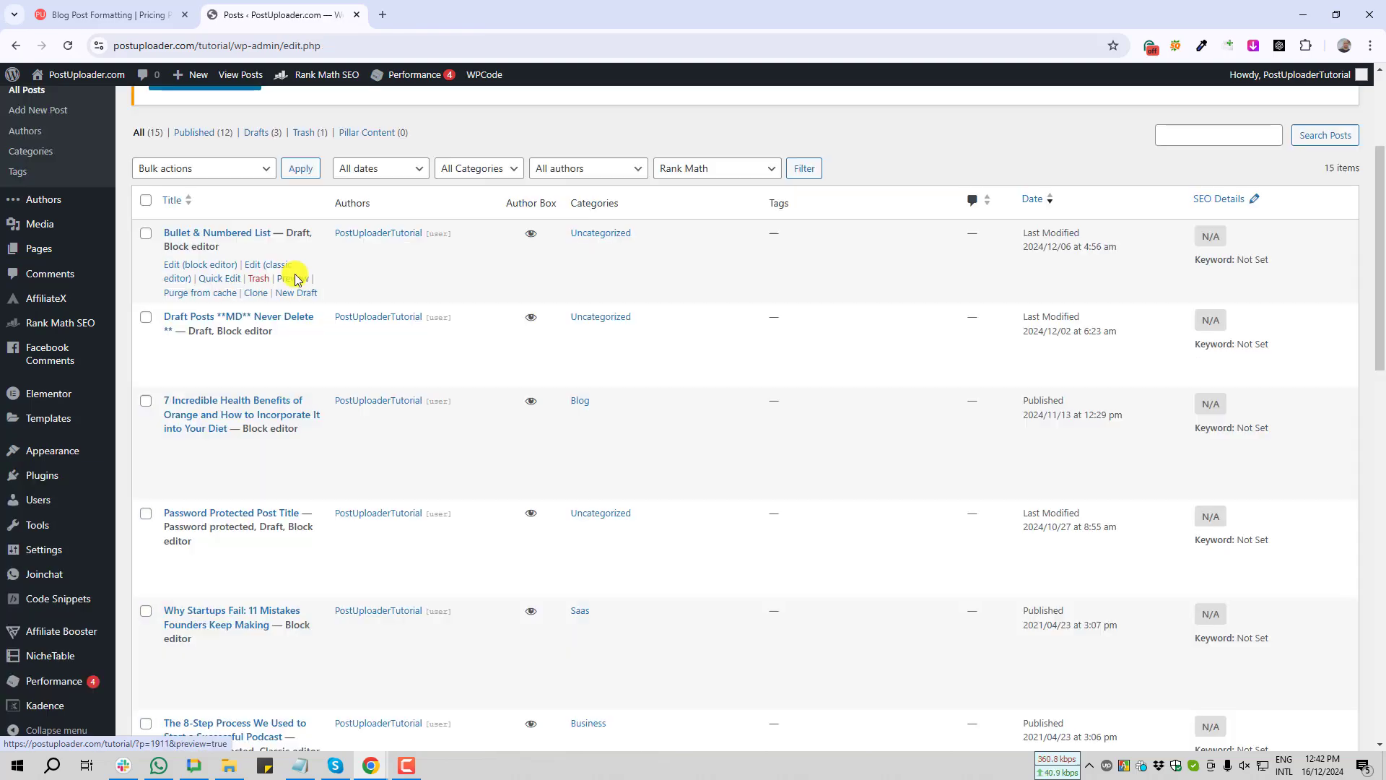
mouse_move(247, 454)
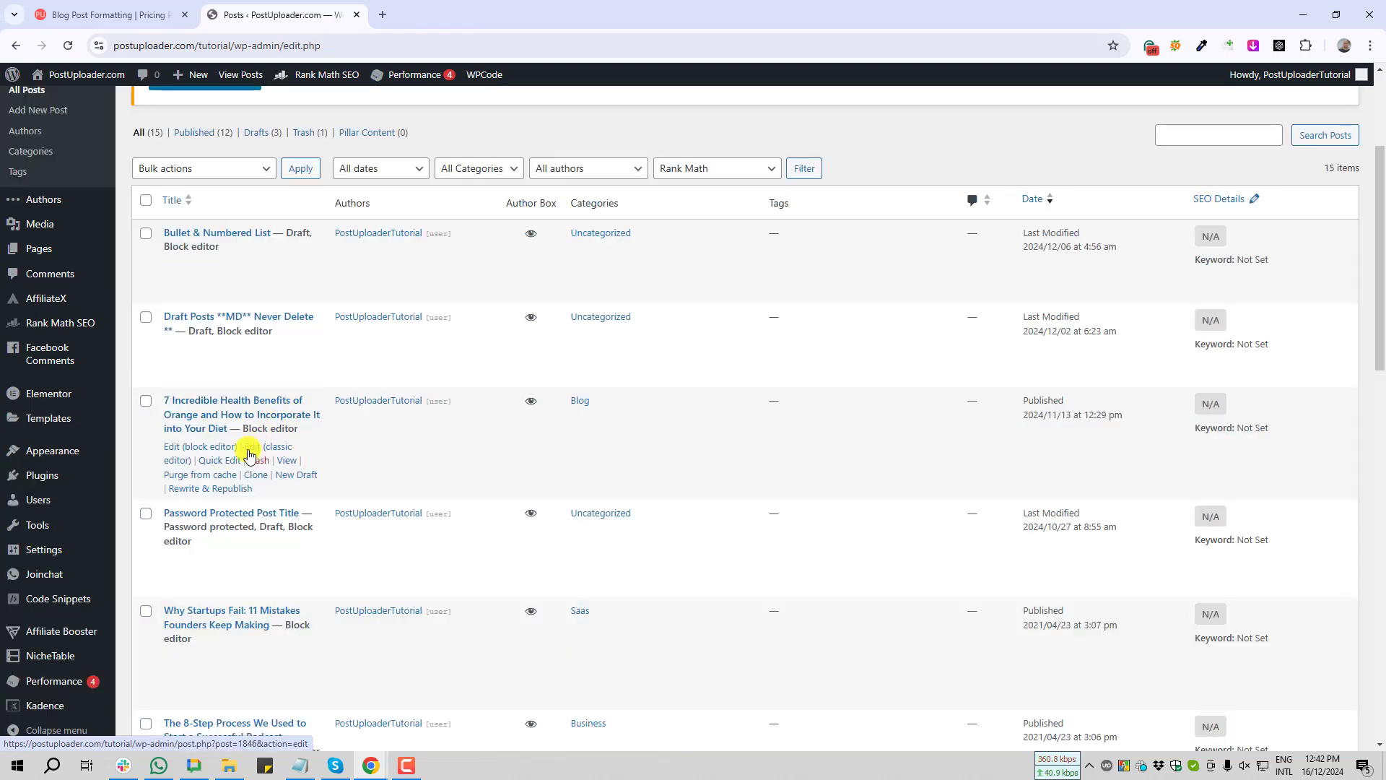
left_click(201, 452)
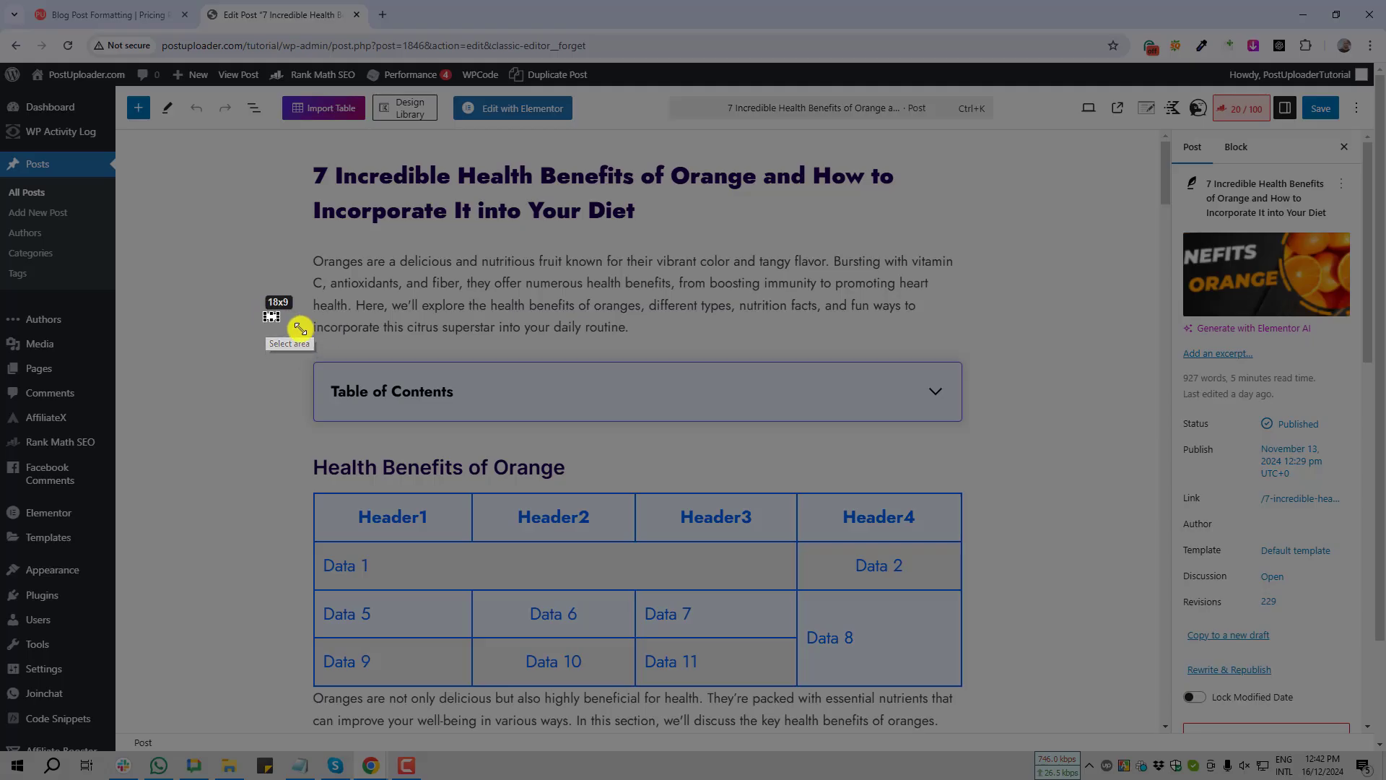
Add an empty paragraph between the post's introduction and the Table of Contents
left_click_drag(265, 314, 966, 377)
left_click(954, 388)
left_click(639, 328)
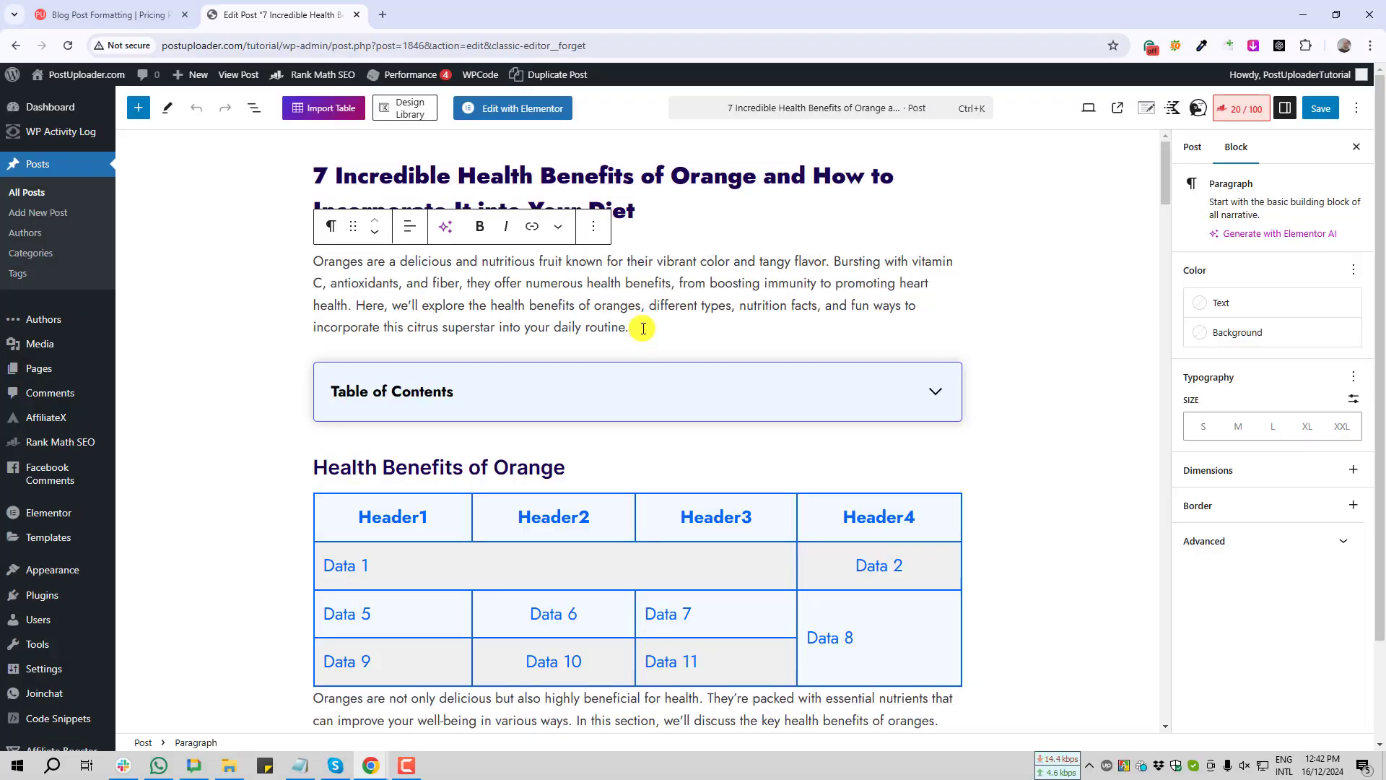
key("Return")
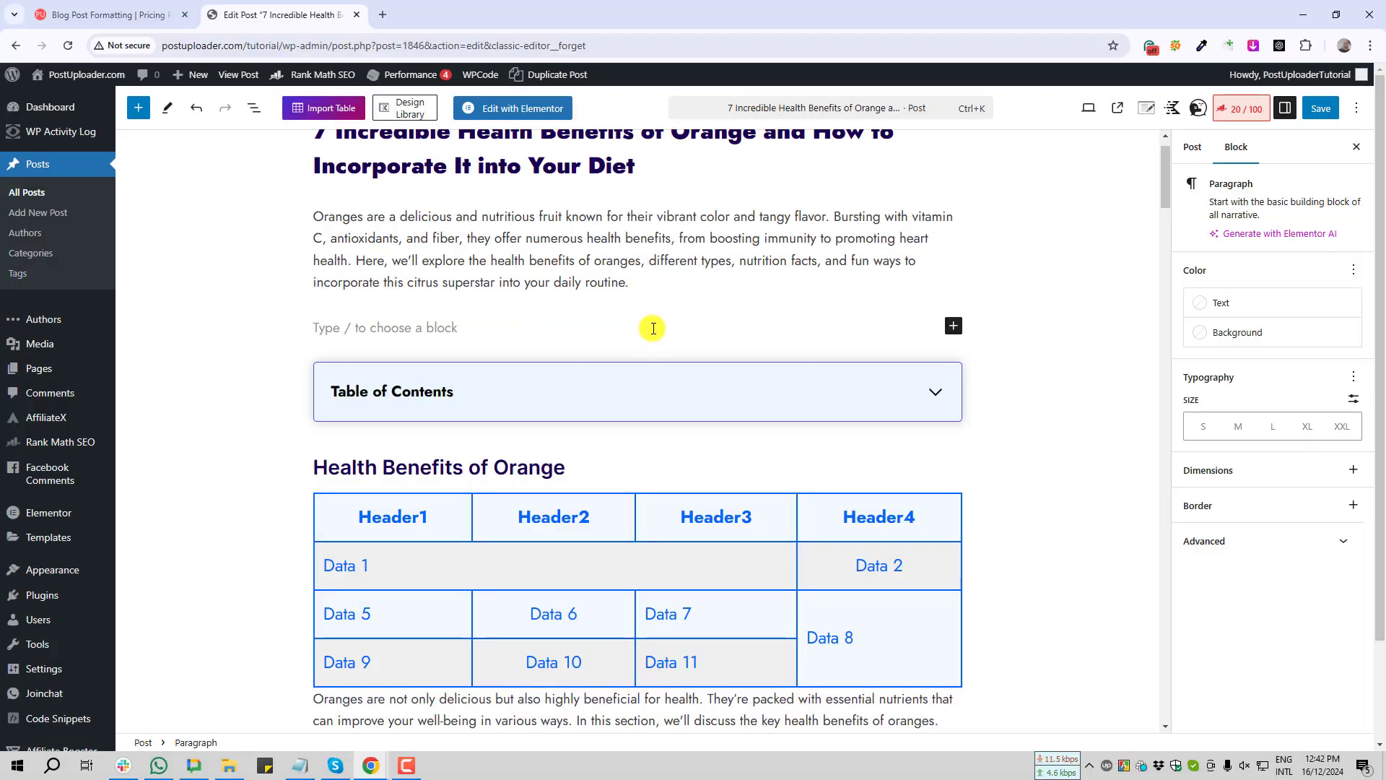
key("Print")
left_click_drag(910, 281, 997, 361)
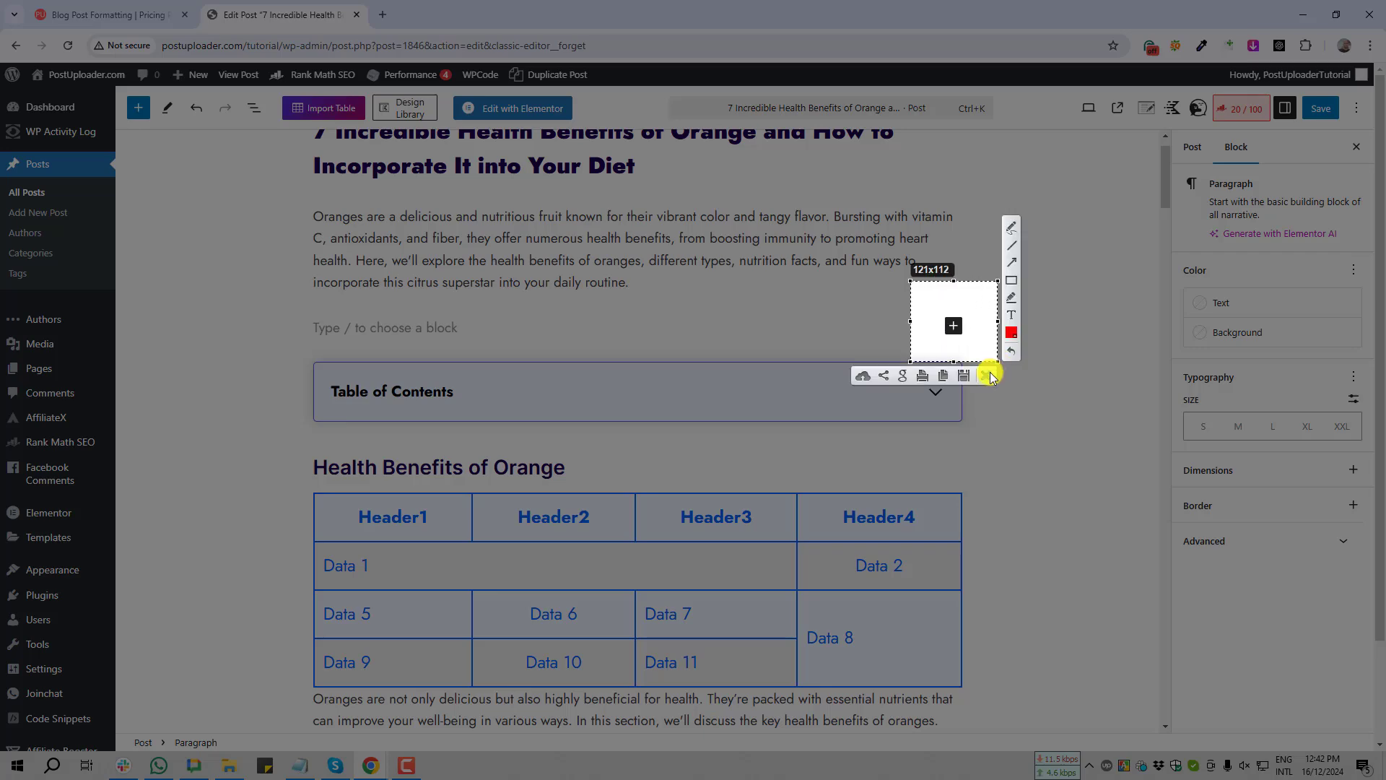
left_click(987, 375)
Search the available blocks for "count" and insert a Count Up block in the empty paragraph above the Table of Contents
left_click(955, 329)
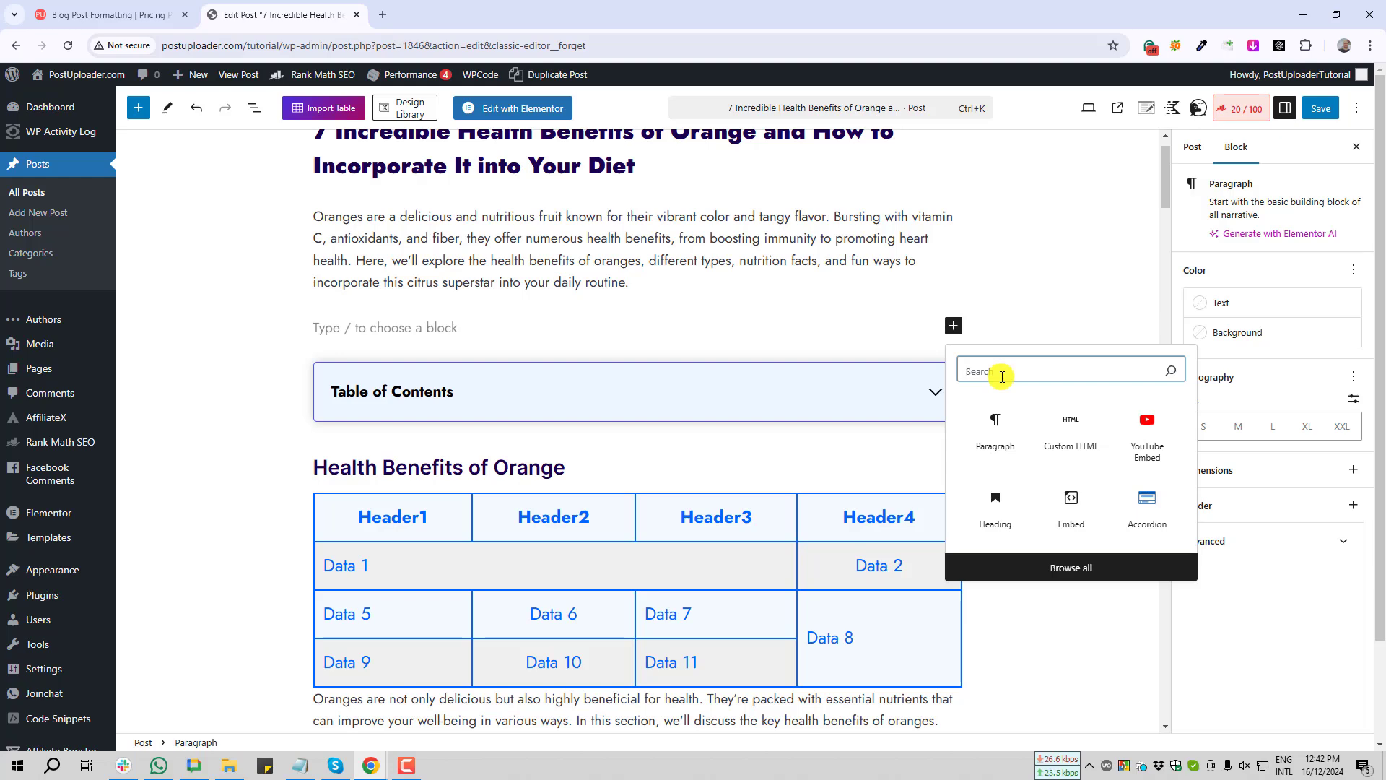
type("count")
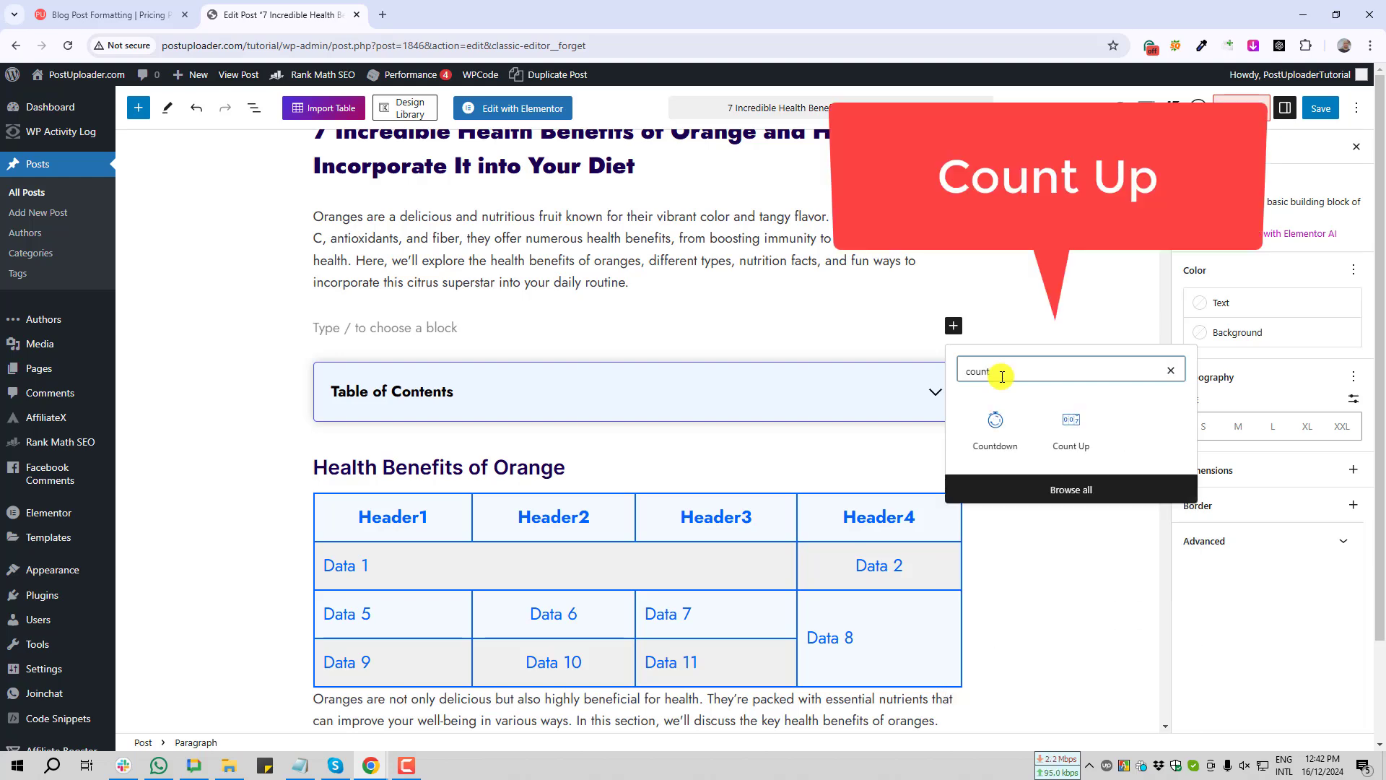
key("Print")
left_click_drag(1039, 391, 1112, 465)
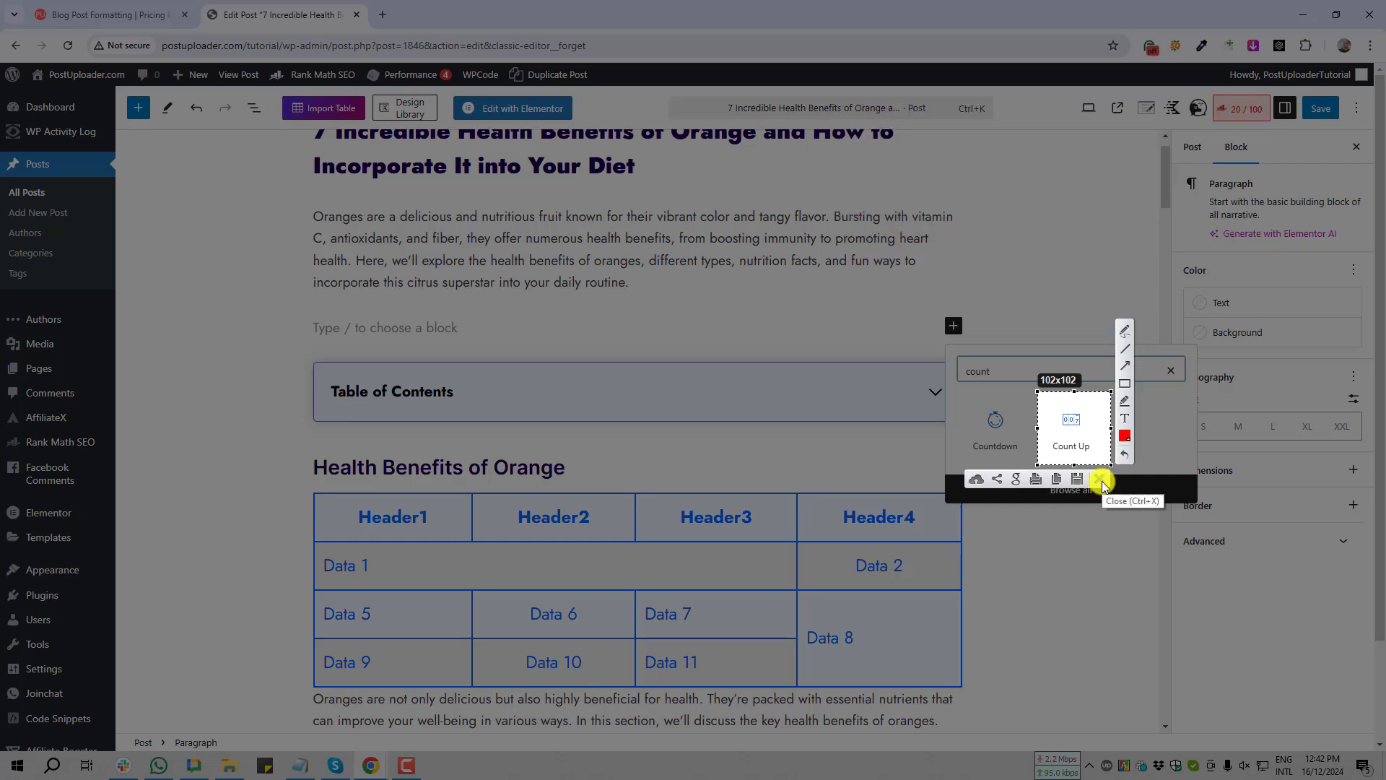
left_click(1101, 481)
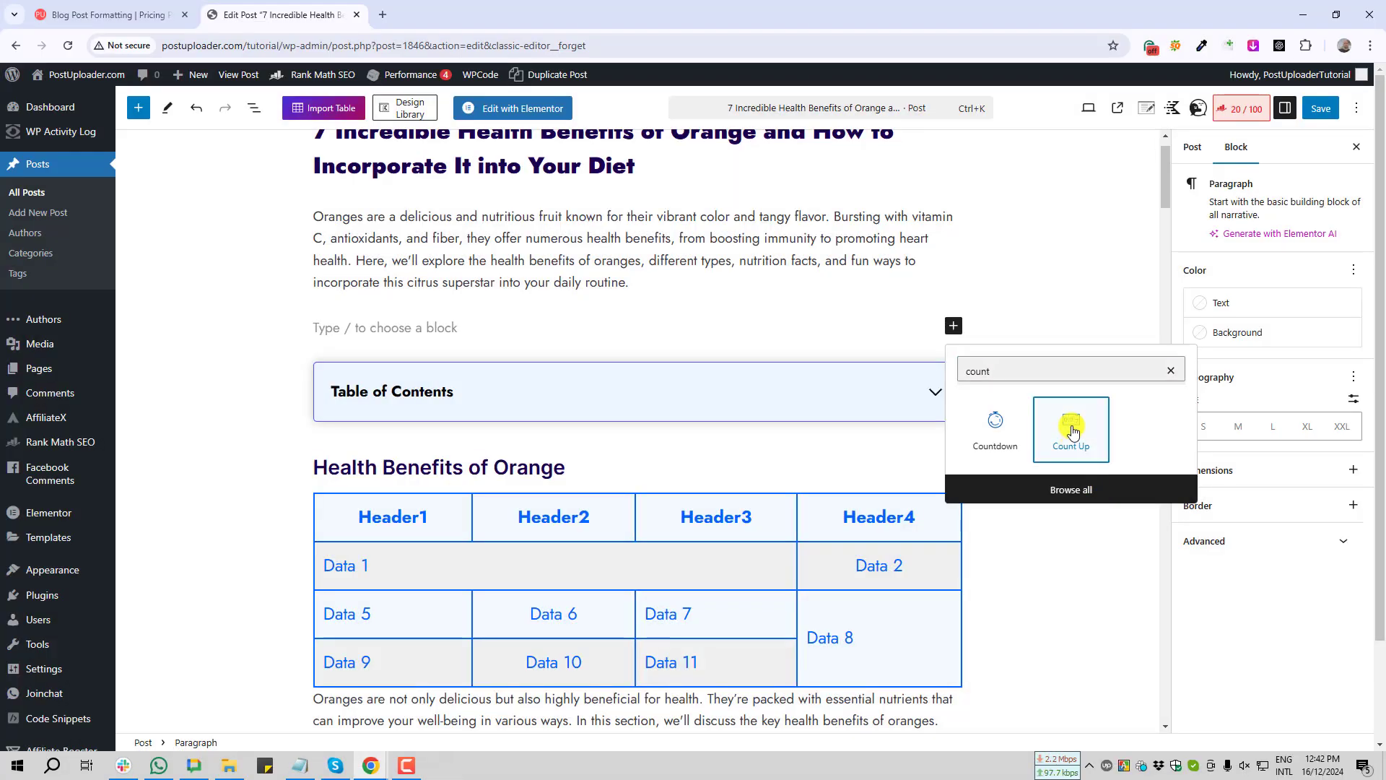
left_click(1070, 432)
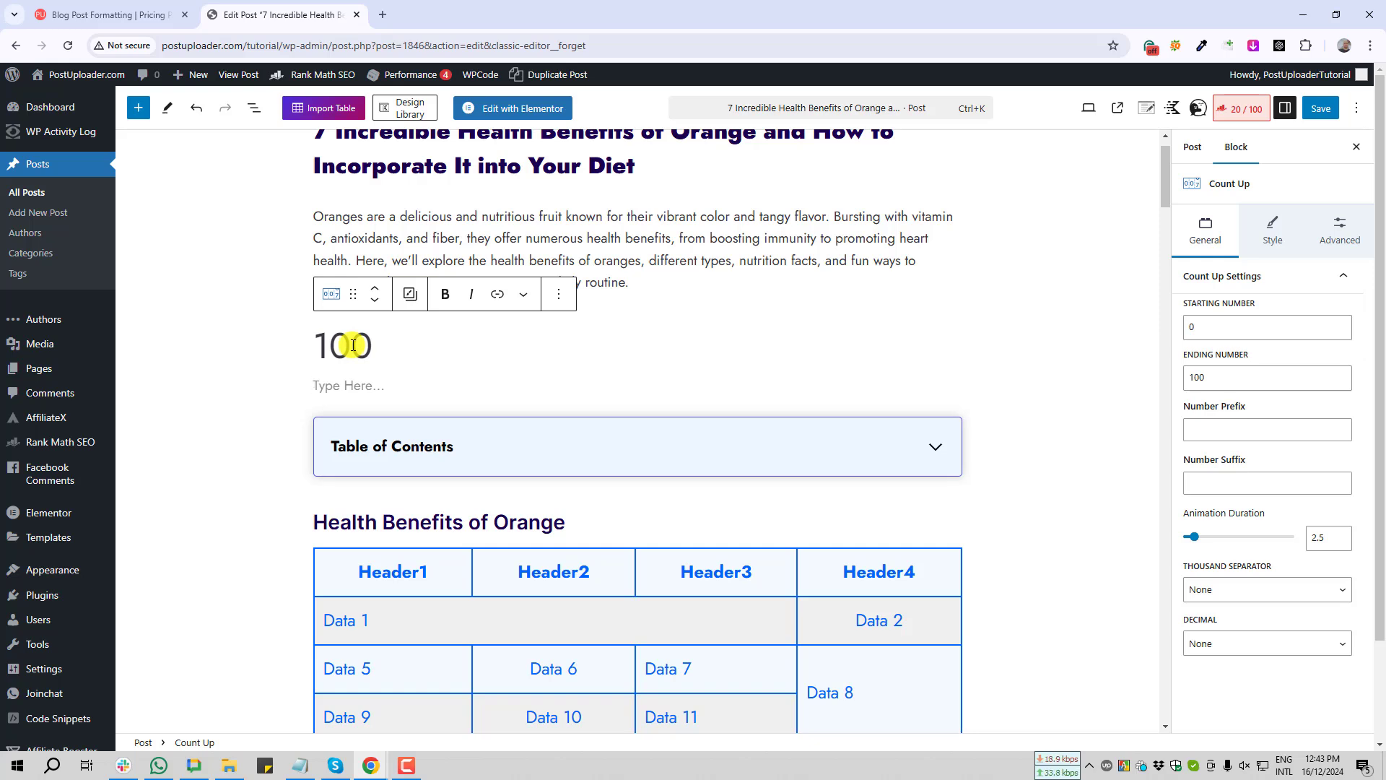
Select the Count Up block and examine its general settings, marking them with a temporary screen capture frame and arrow
left_click(342, 339)
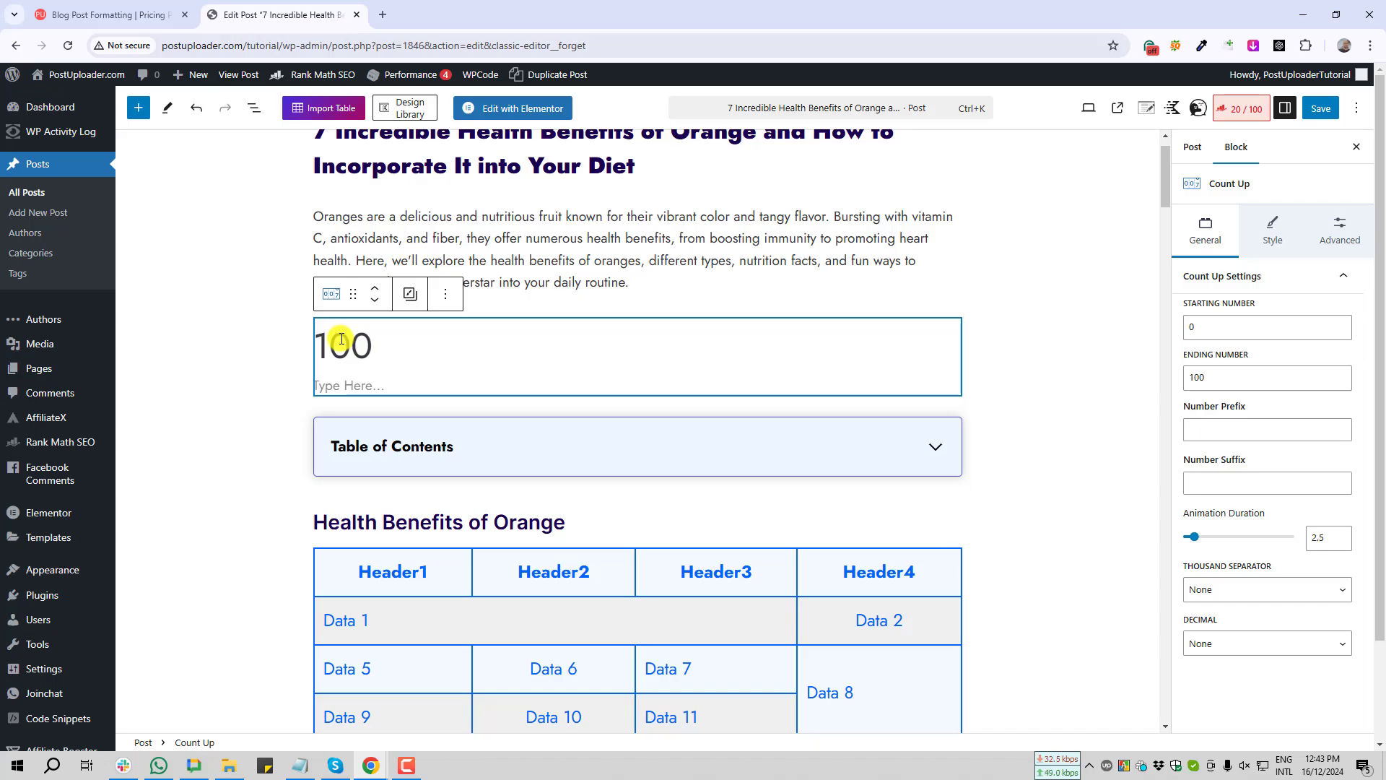
key("Print")
left_click_drag(1148, 96, 1367, 710)
left_click(1378, 620)
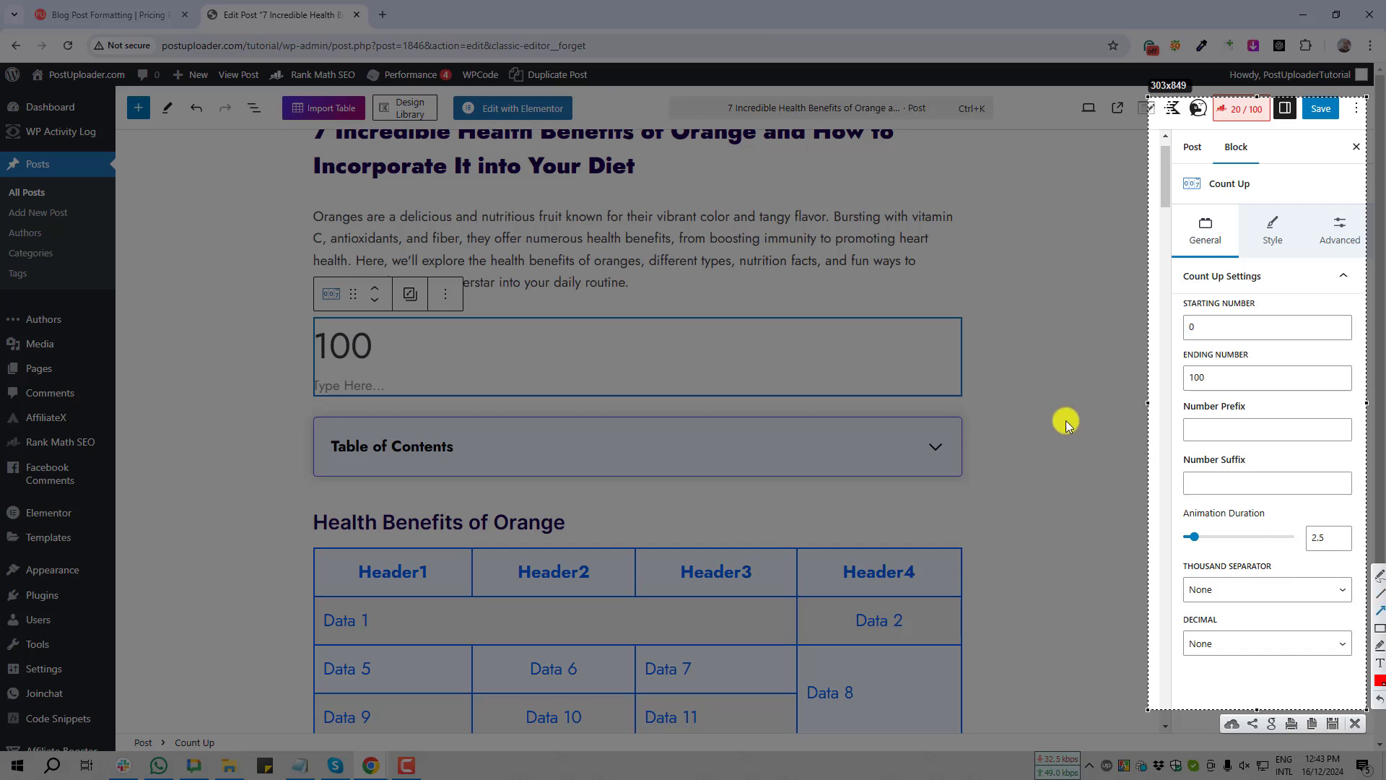
mouse_move(1066, 420)
left_mouse_down()
mouse_move(1216, 155)
mouse_move(1233, 154)
left_mouse_up()
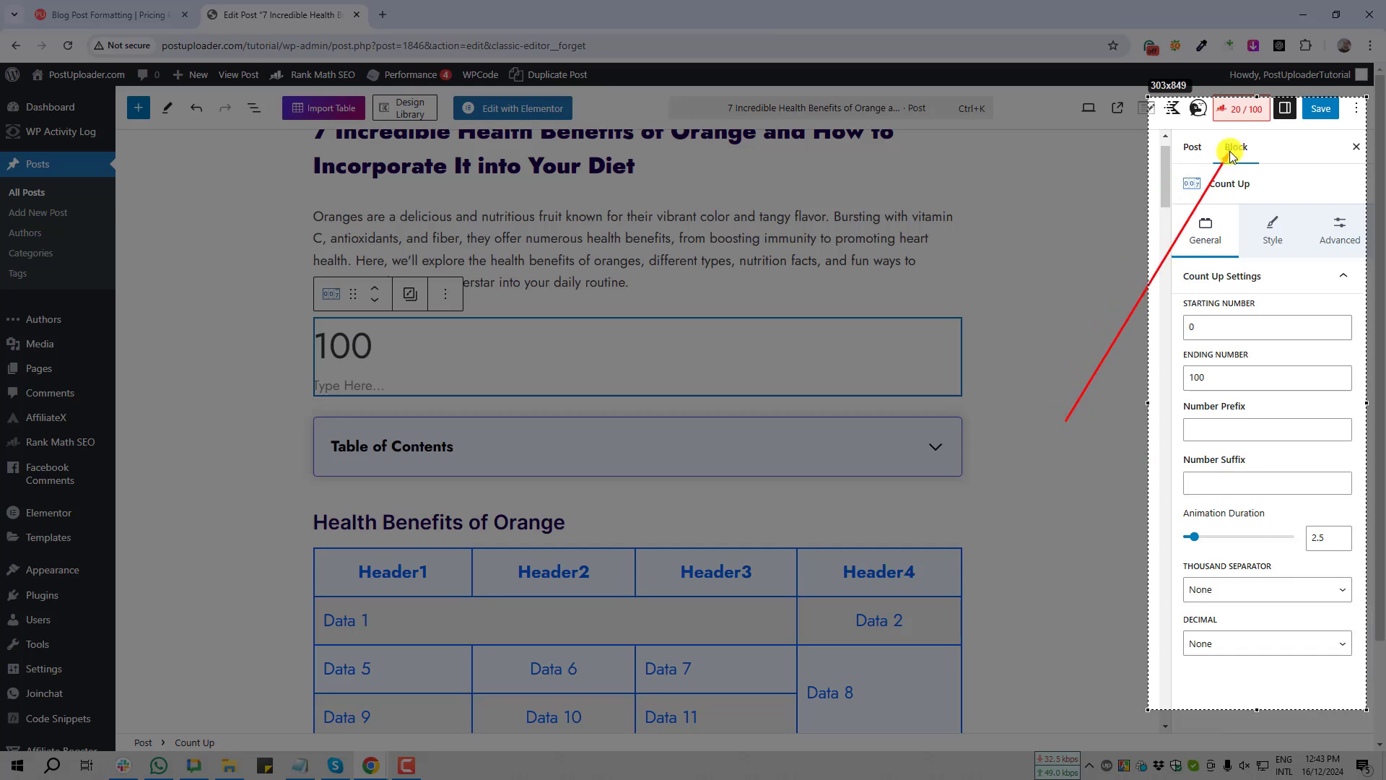
key("Escape")
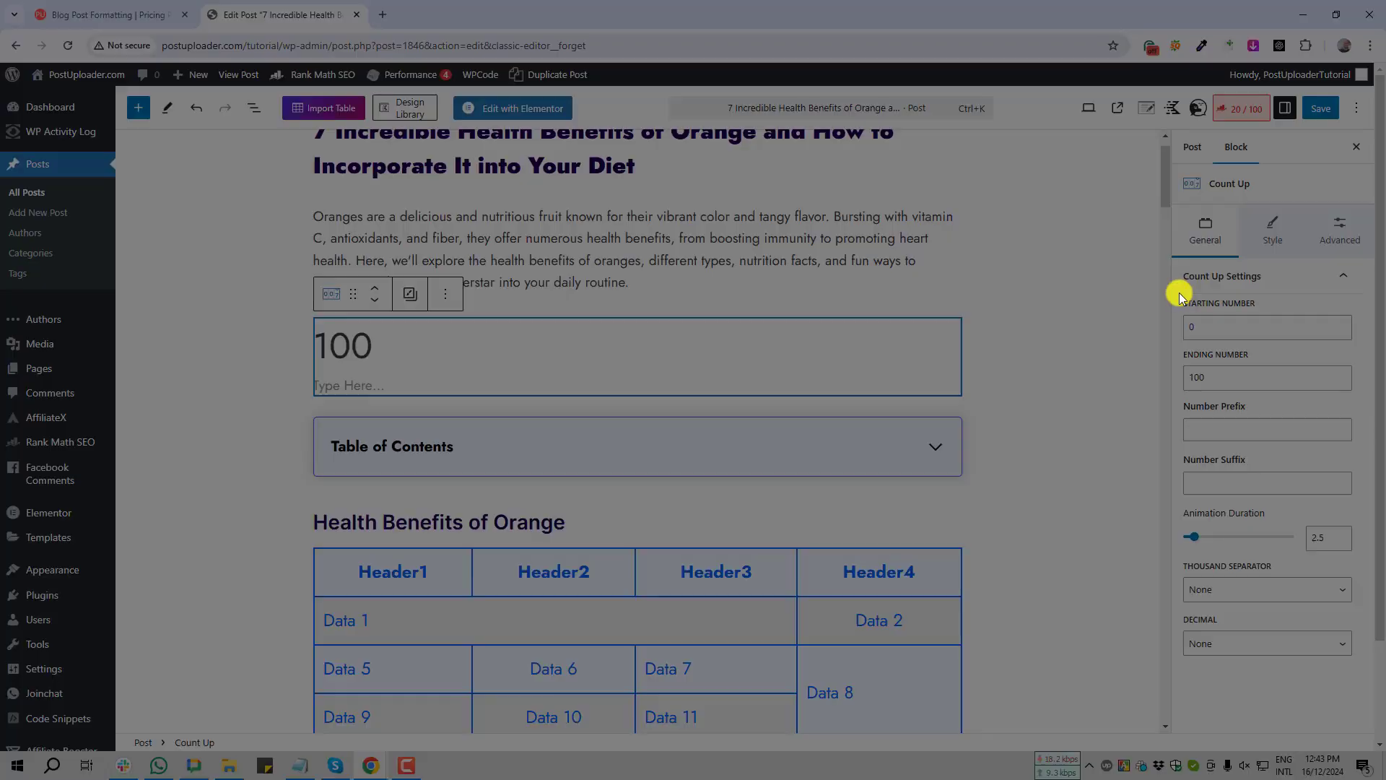
Set the Count Up block's starting number to 500 and deselect the block
key("Print")
mouse_move(1176, 289)
left_mouse_down()
mouse_move(1275, 314)
mouse_move(1179, 332)
left_mouse_up()
left_click(1263, 326)
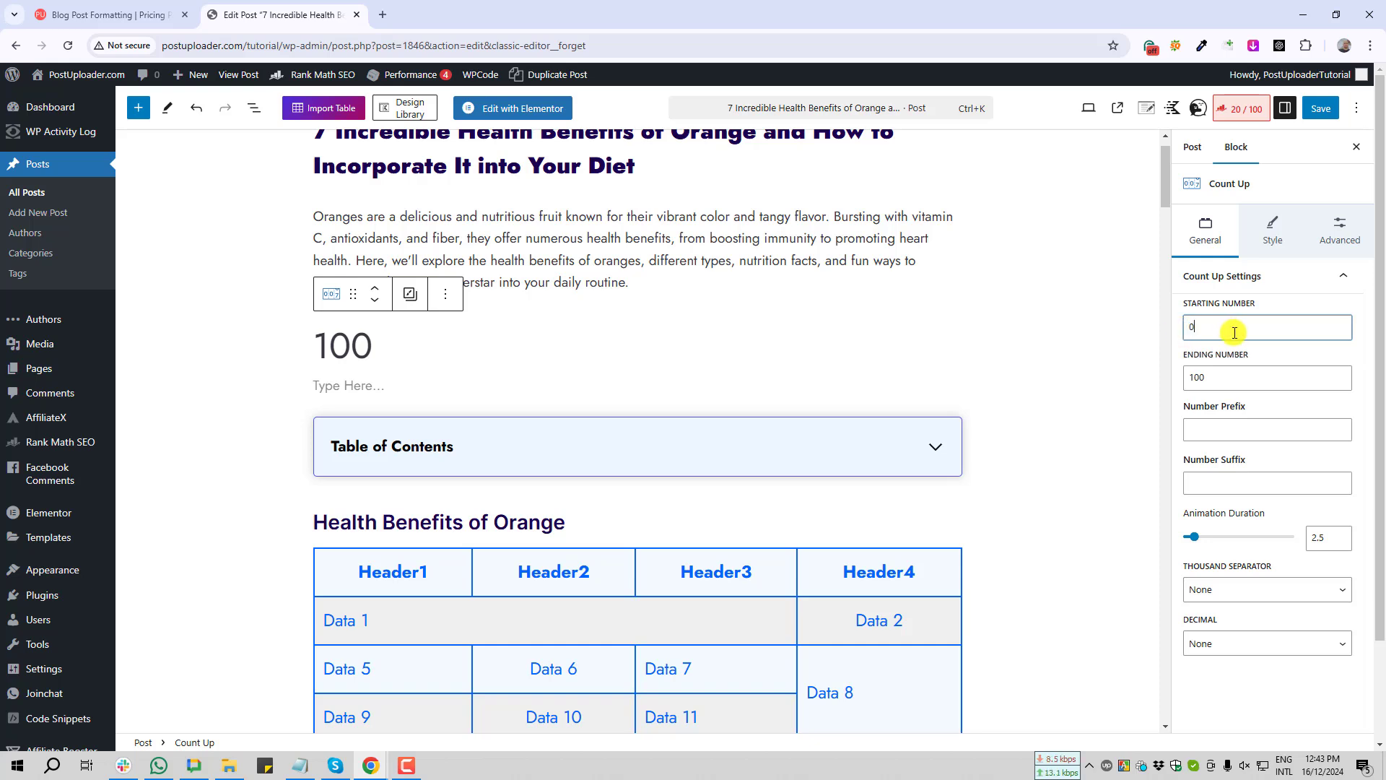
left_click_drag(1221, 327, 1128, 332)
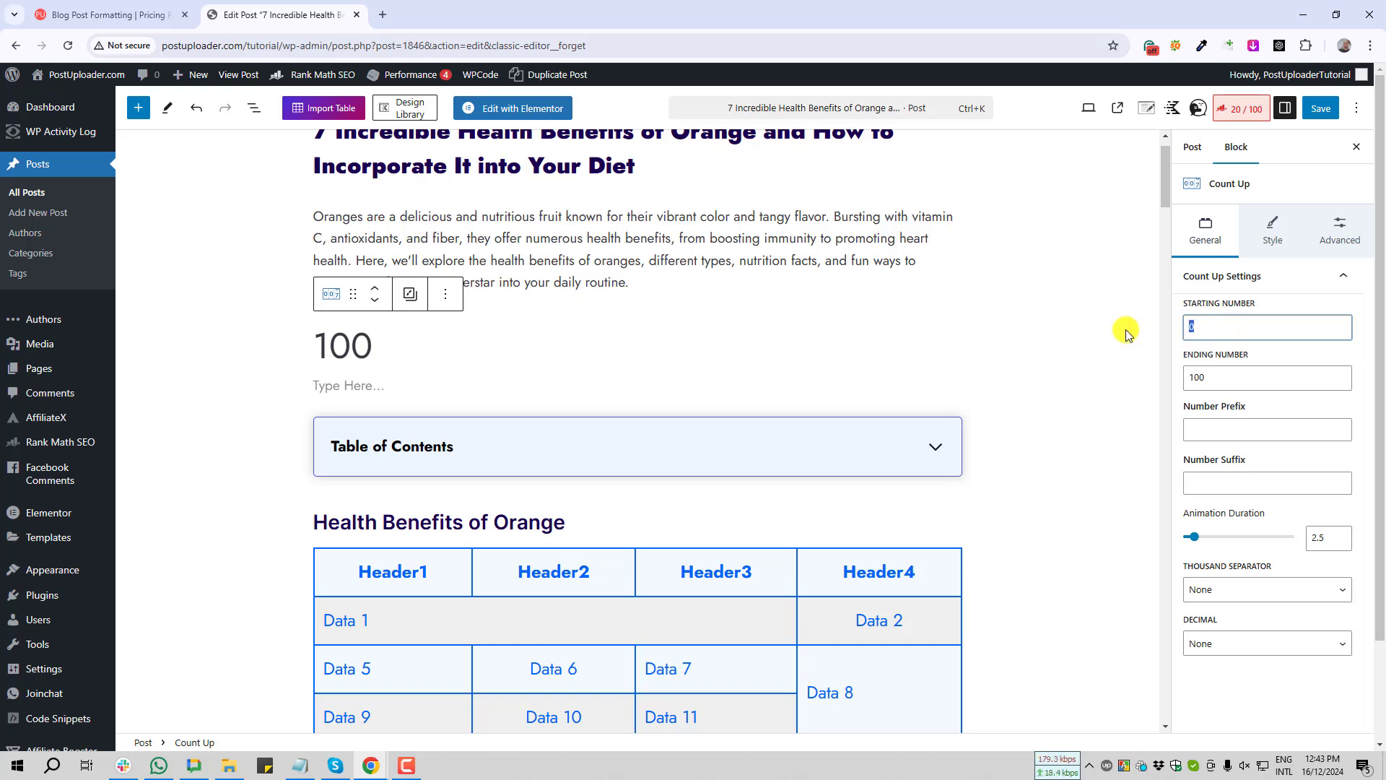
type("5")
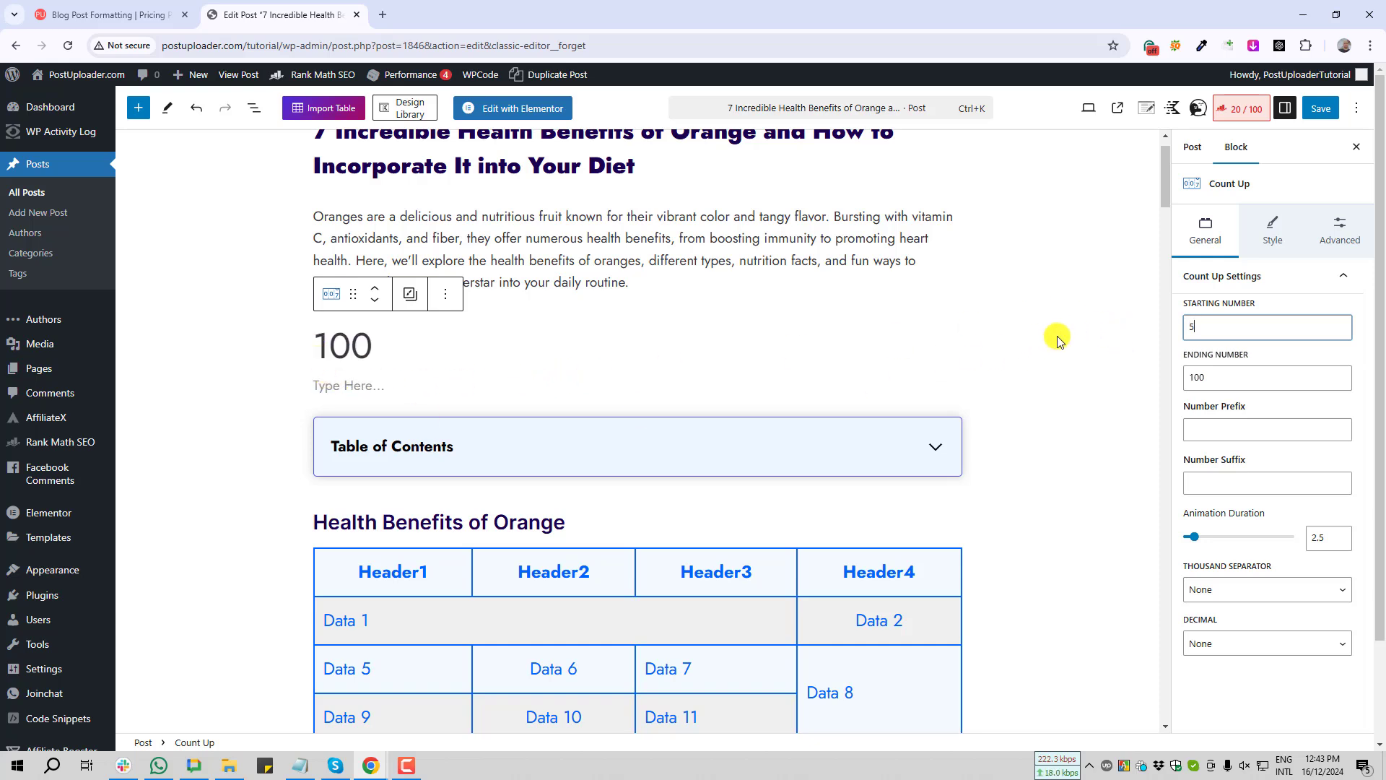
type("00")
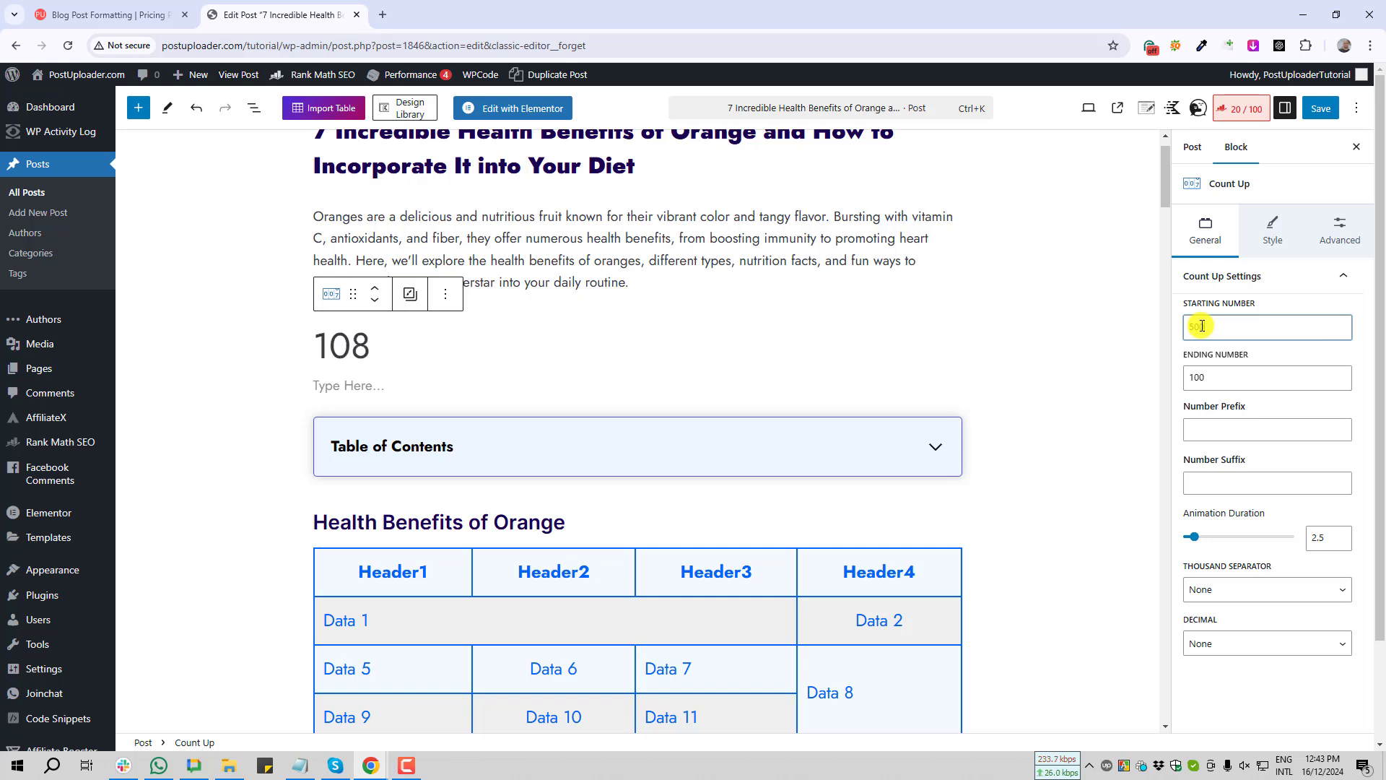
left_click(232, 405)
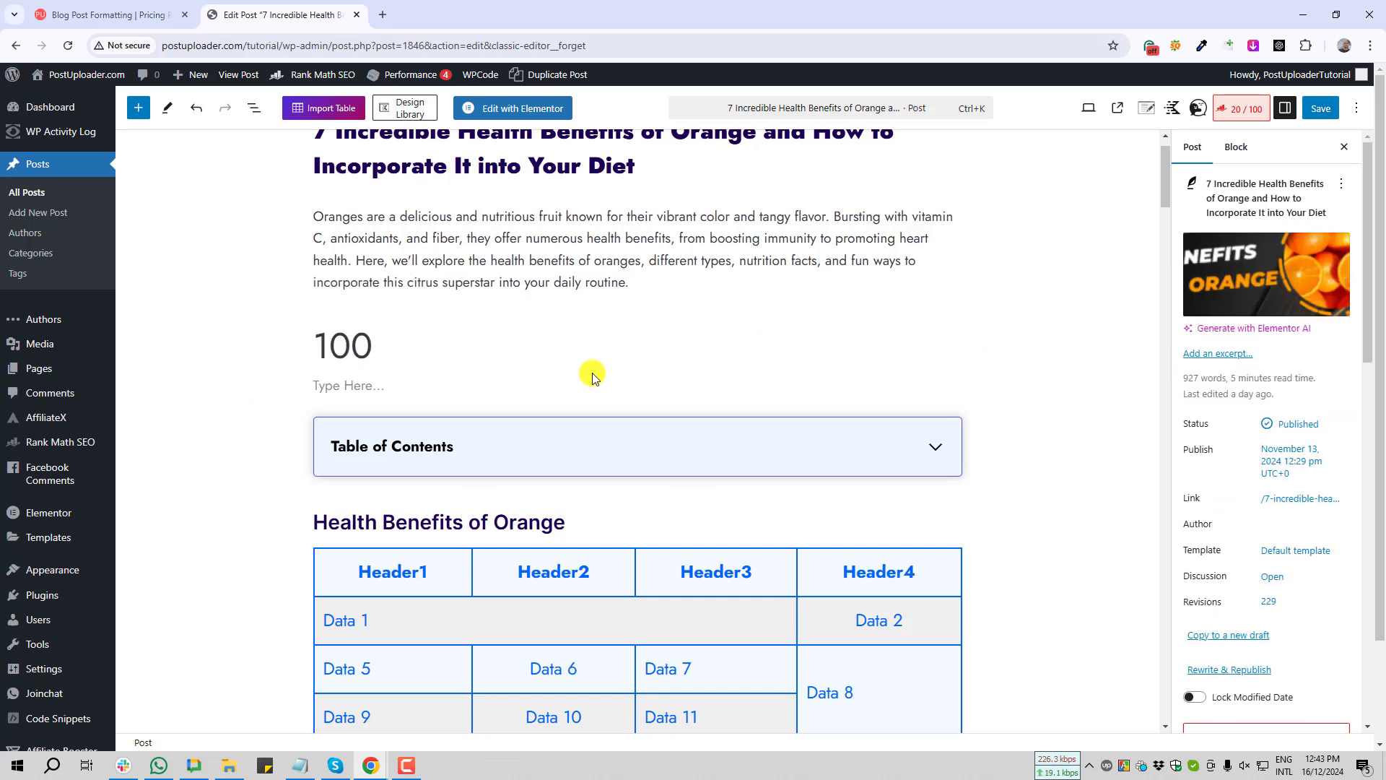
Select the Count Up block above the Table of Contents and set its ending number to 1000
left_click(339, 345)
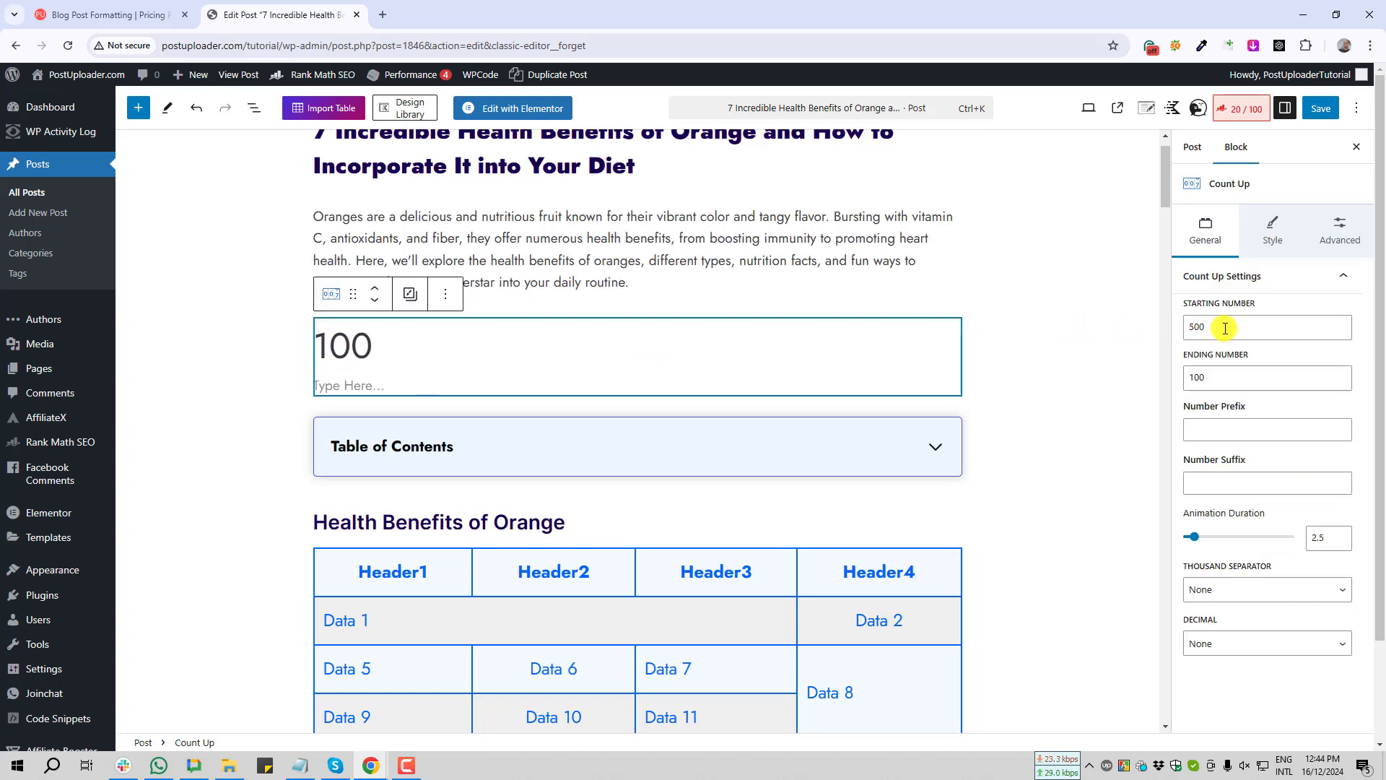
left_click(1224, 377)
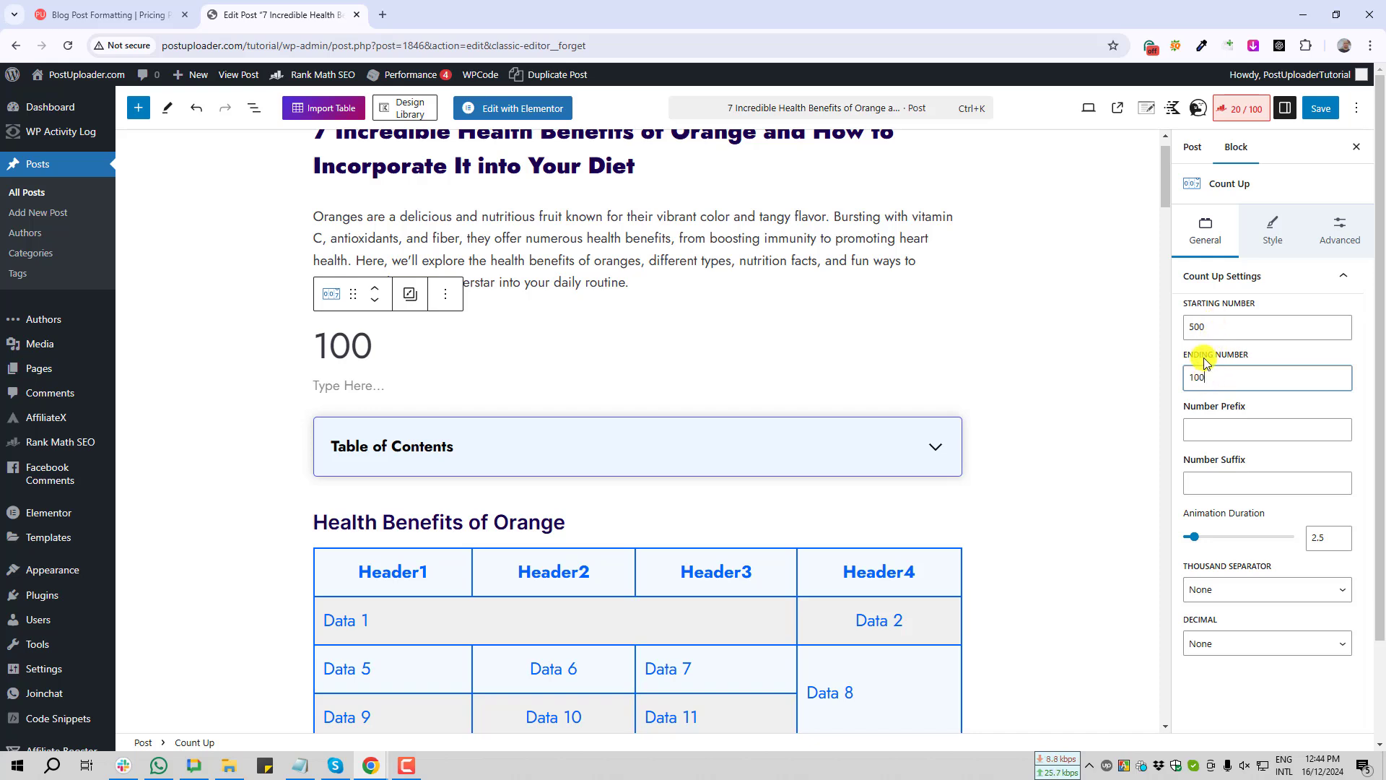
left_click_drag(1207, 324, 1172, 330)
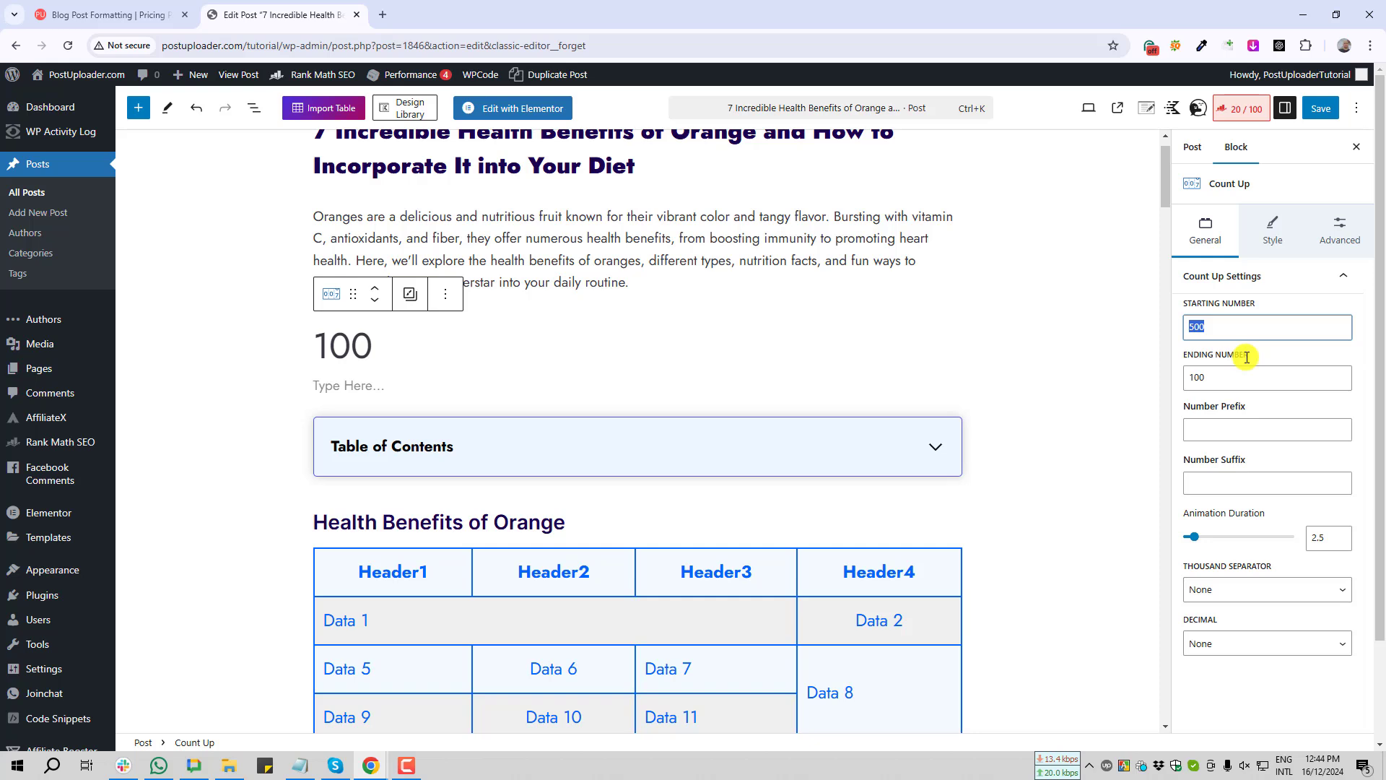
left_click(1222, 377)
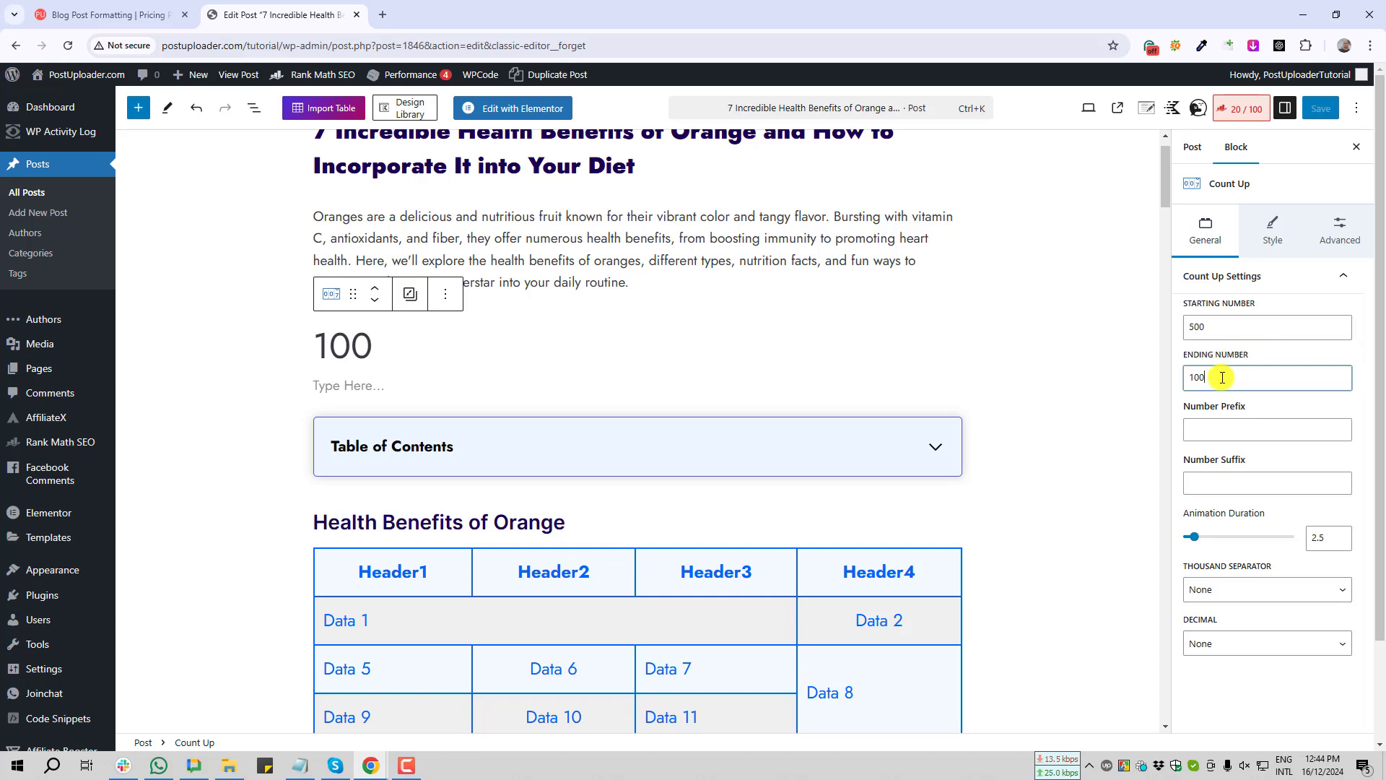
type("0")
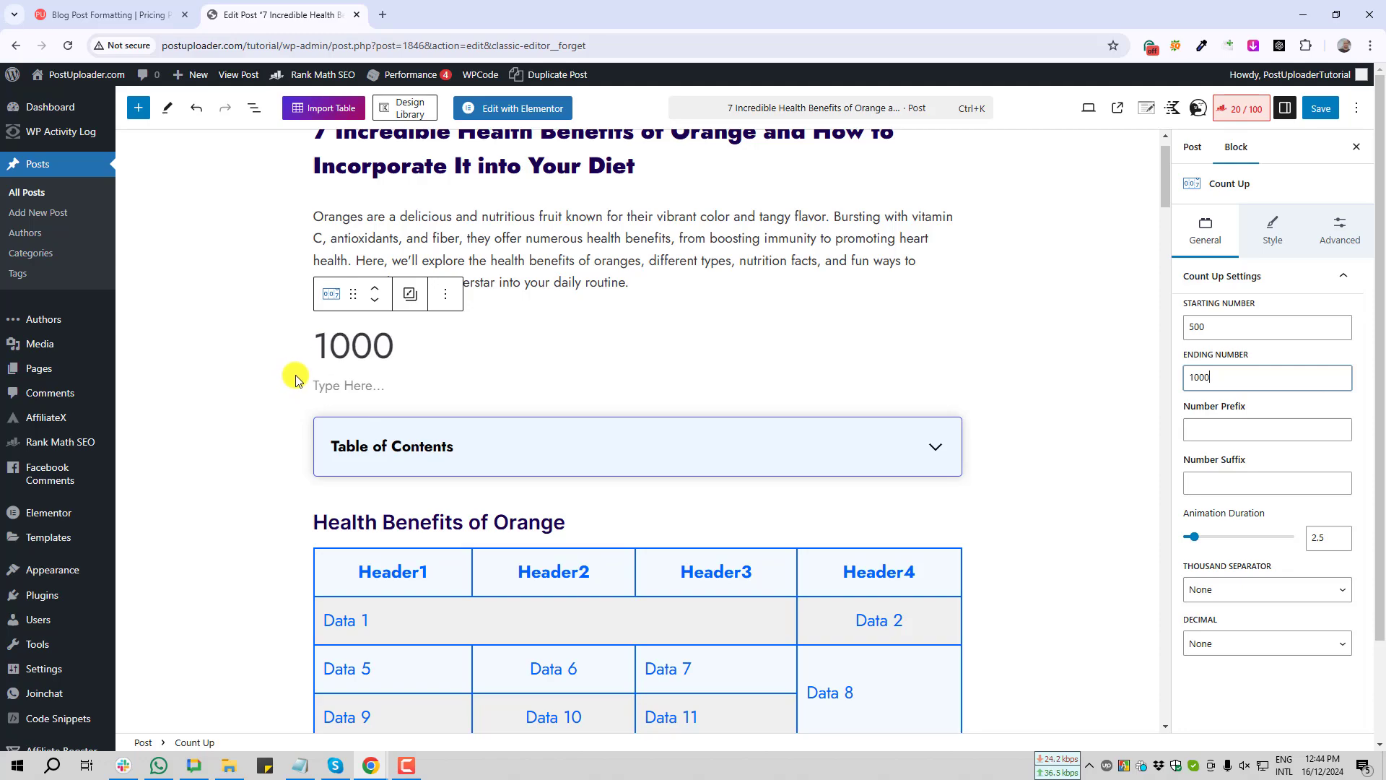
Mark the prefix setting and the space before the counter with temporary screen capture frames, and set the Number Prefix to 4
key("Print")
left_click_drag(1176, 390, 1279, 473)
left_click(1266, 485)
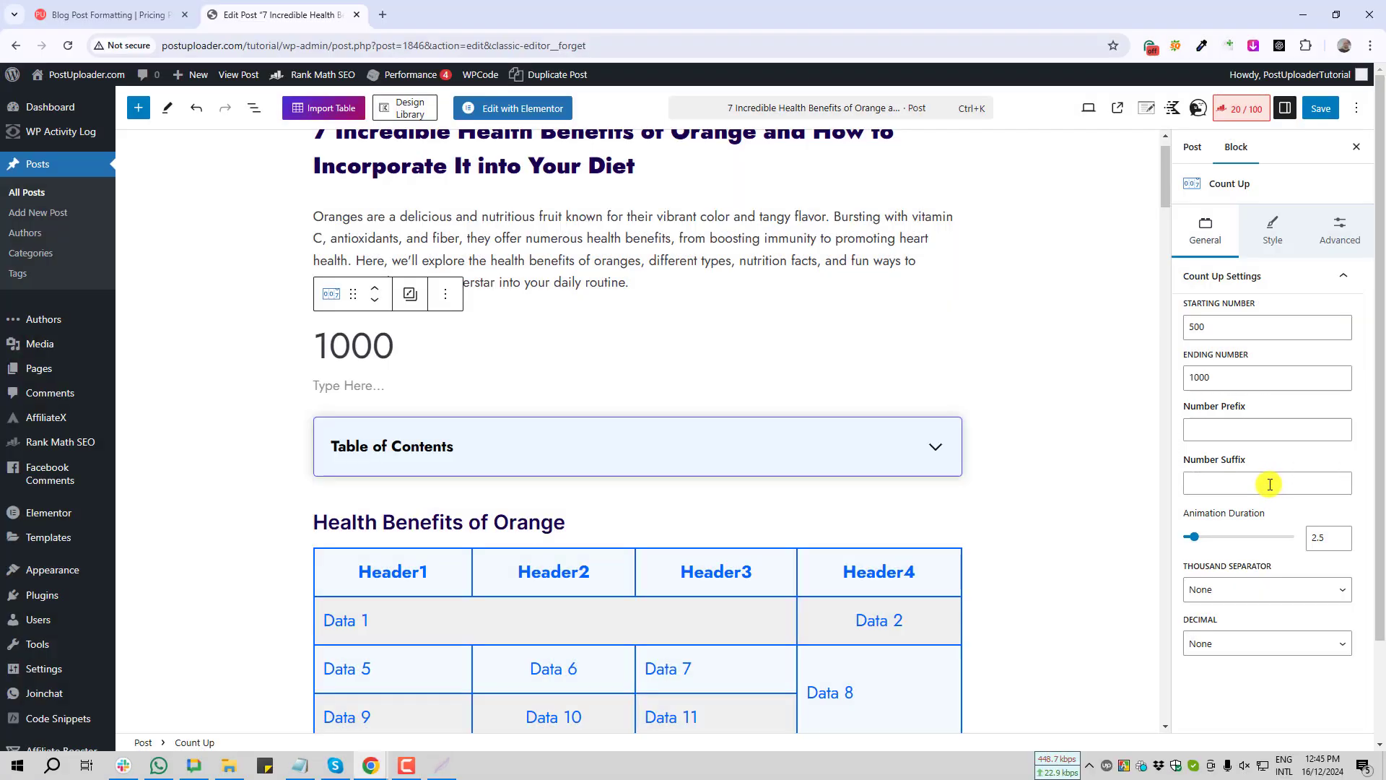
left_click(1208, 428)
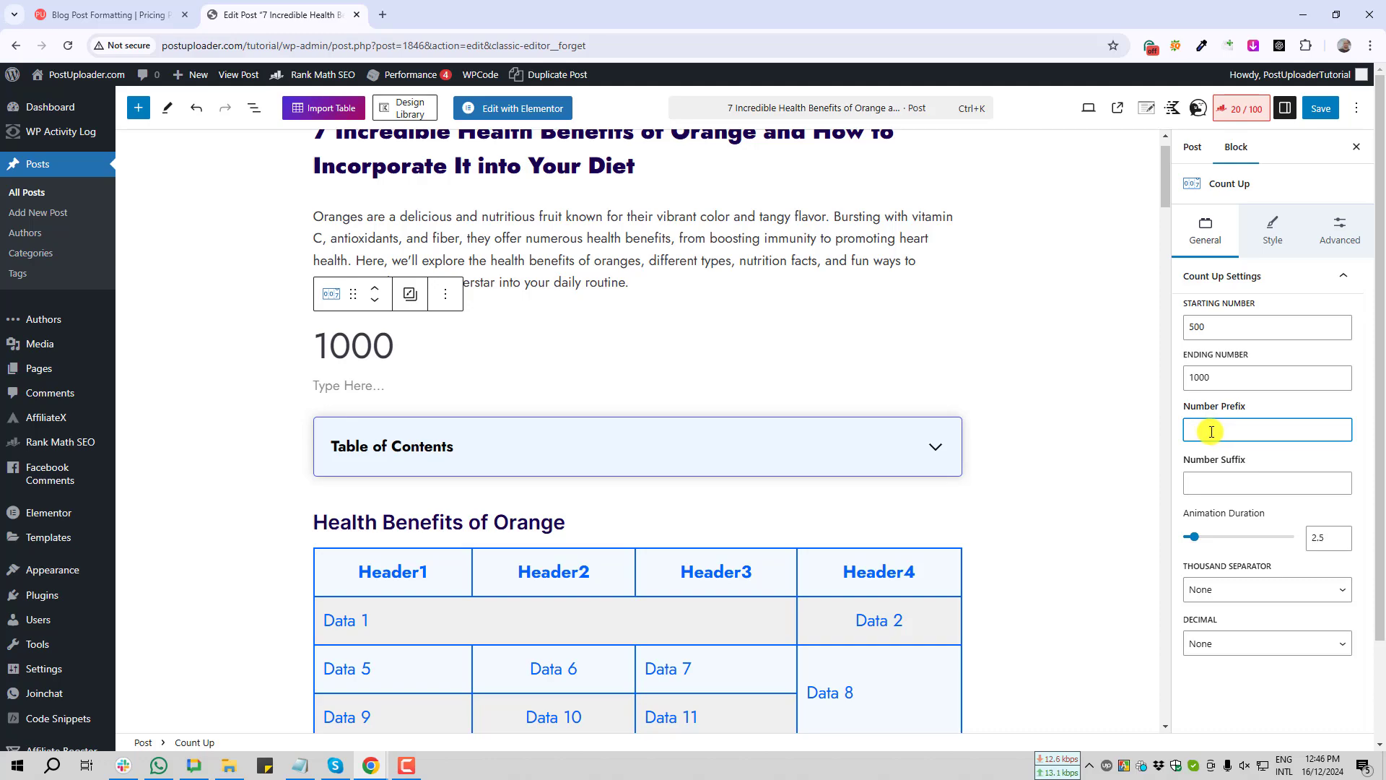
key("Print")
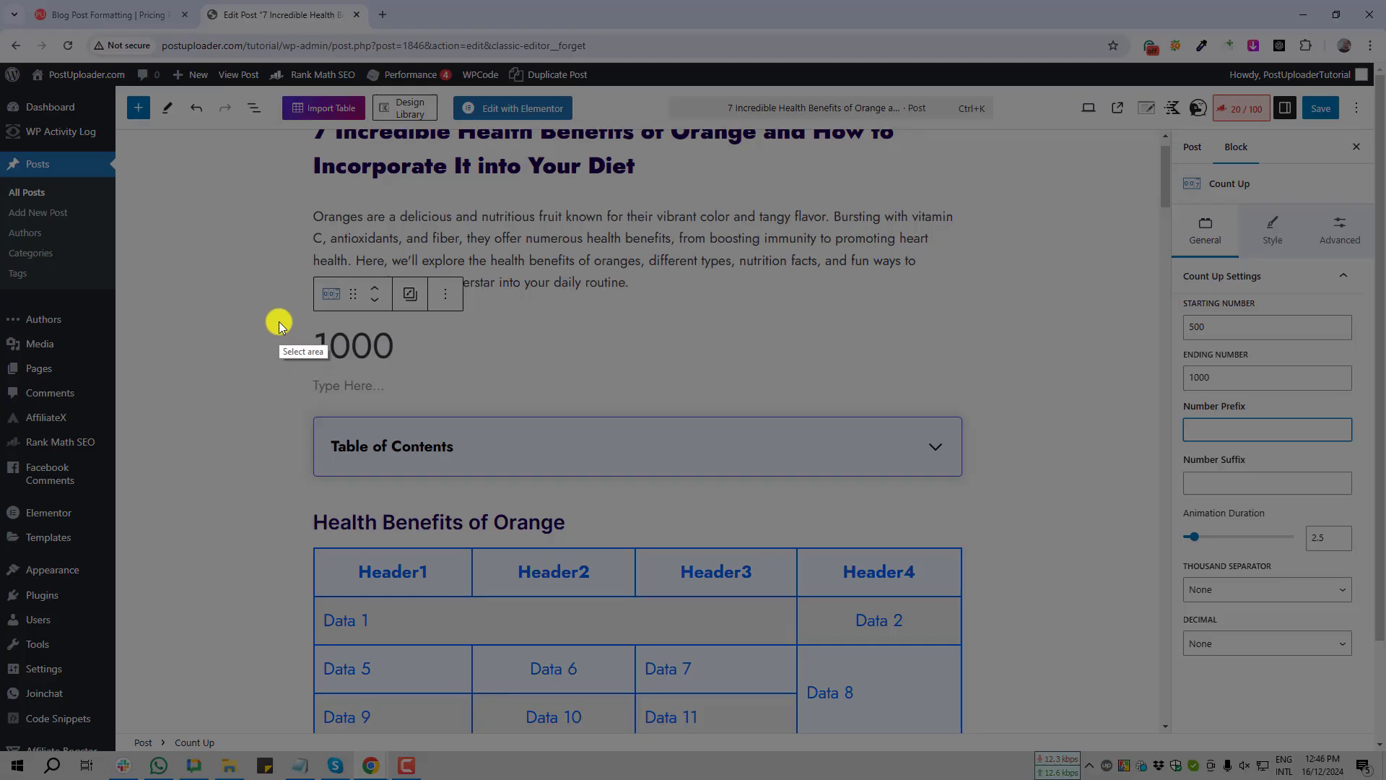
left_click_drag(279, 322, 317, 368)
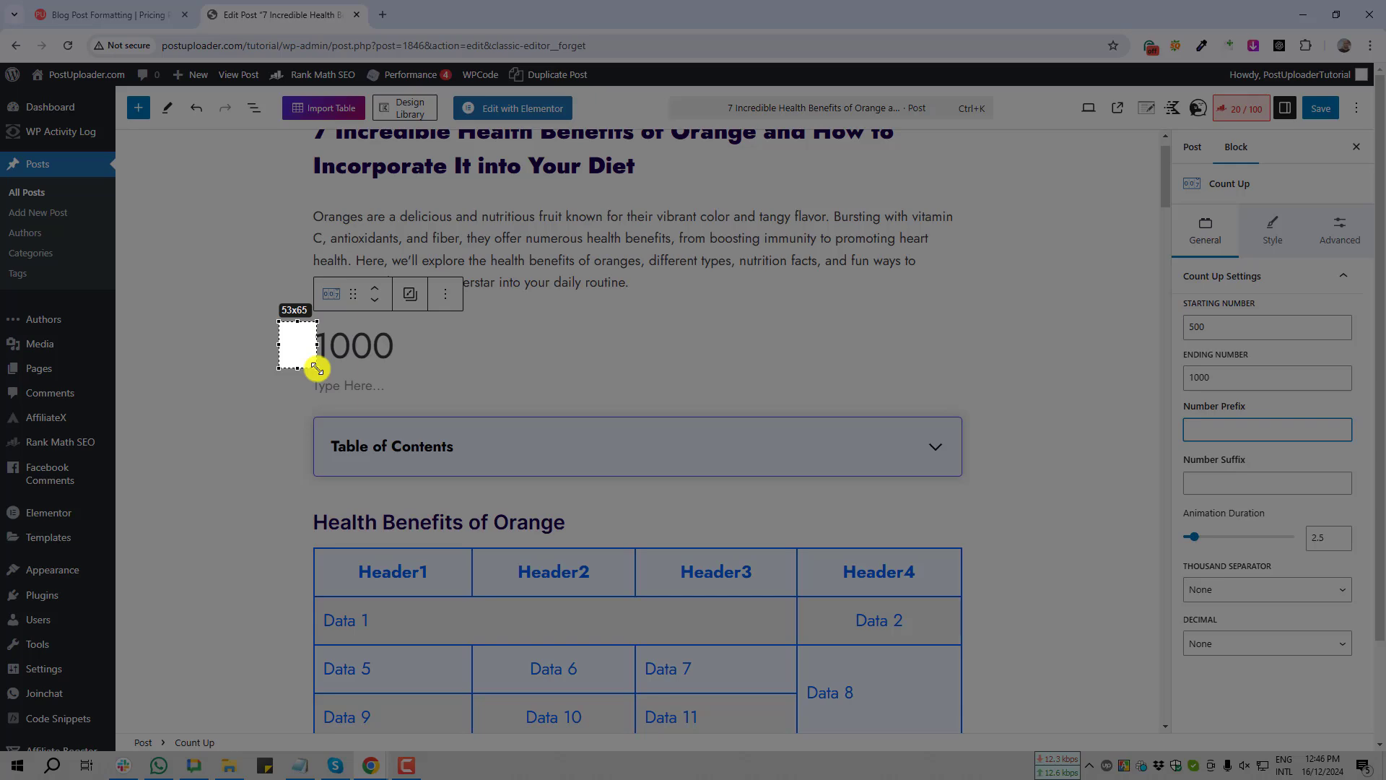
left_click(307, 388)
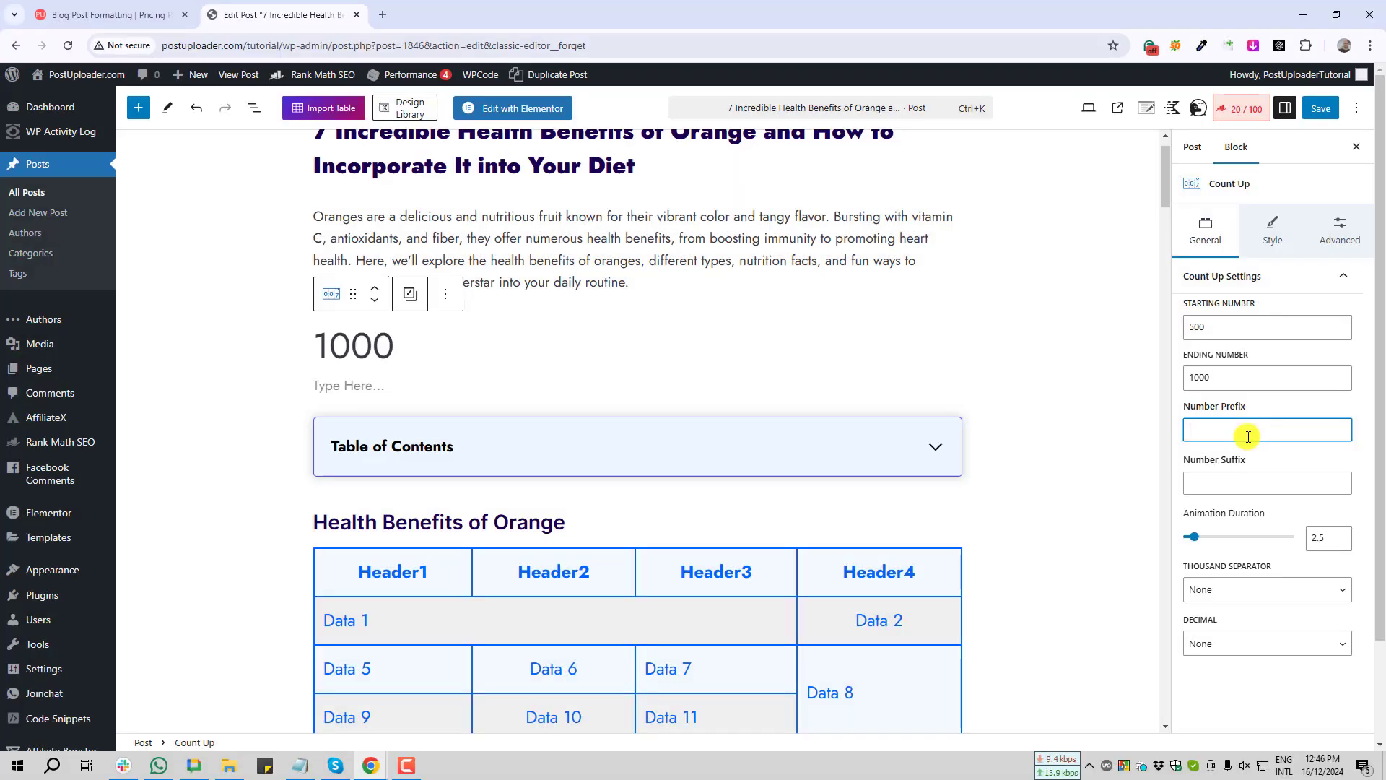
type("4")
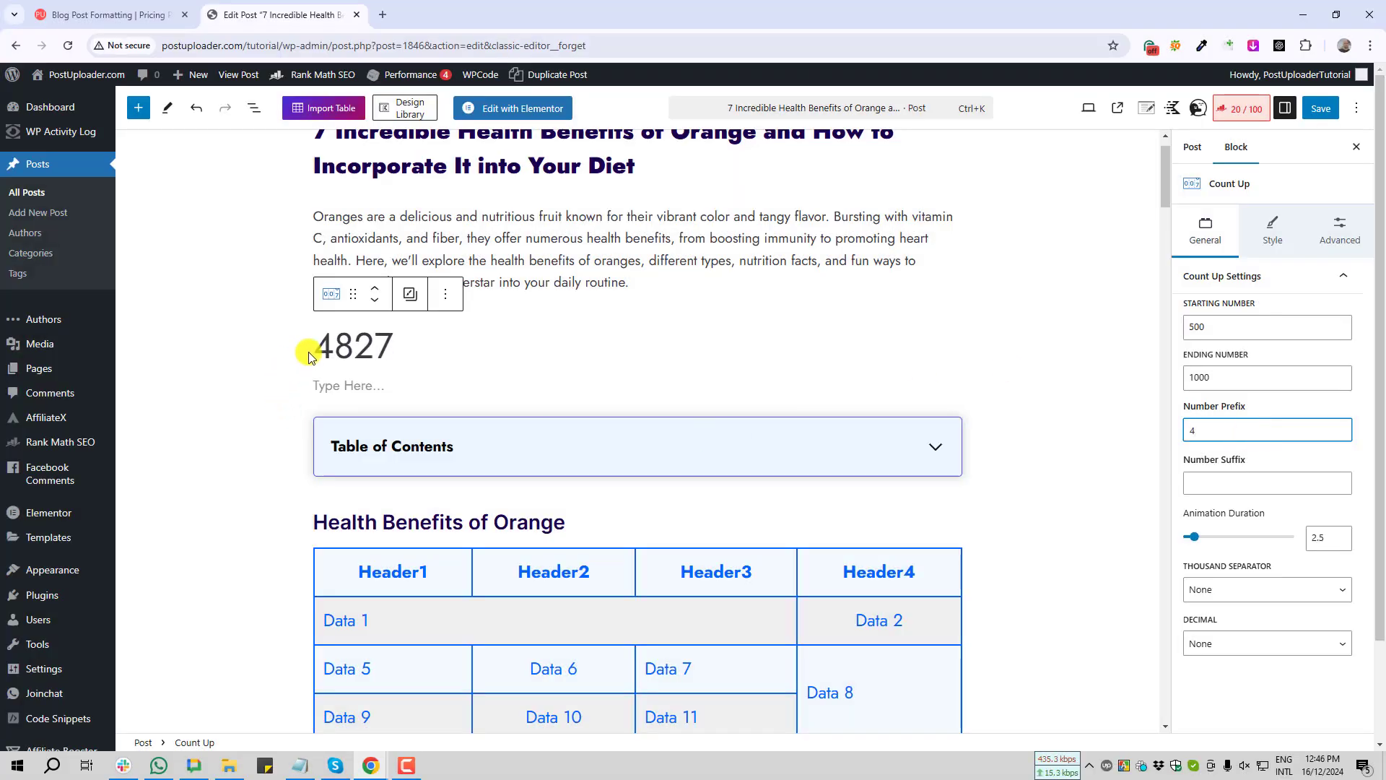
Review the Count Up block's starting number, ending number and prefix by highlighting each value in turn
double_click(1201, 327)
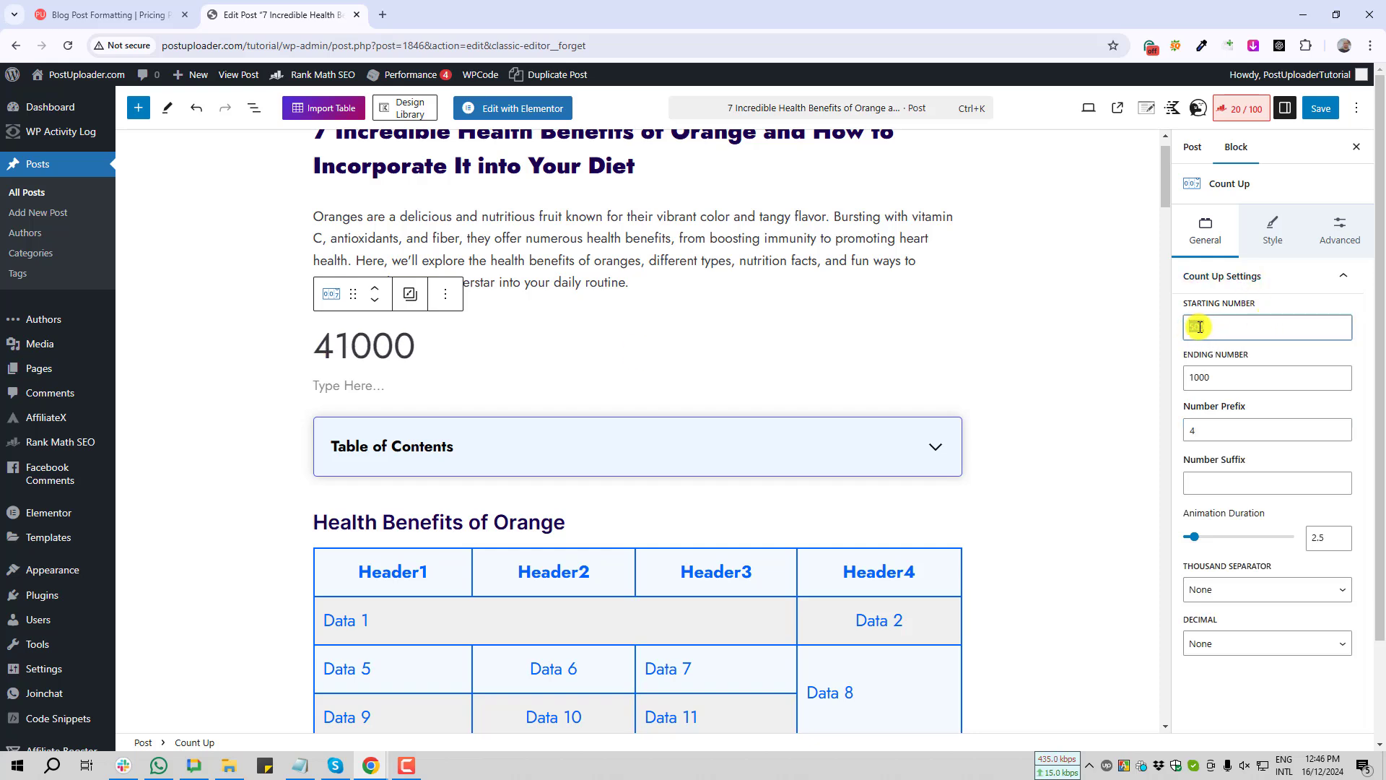
type("500")
double_click(1198, 377)
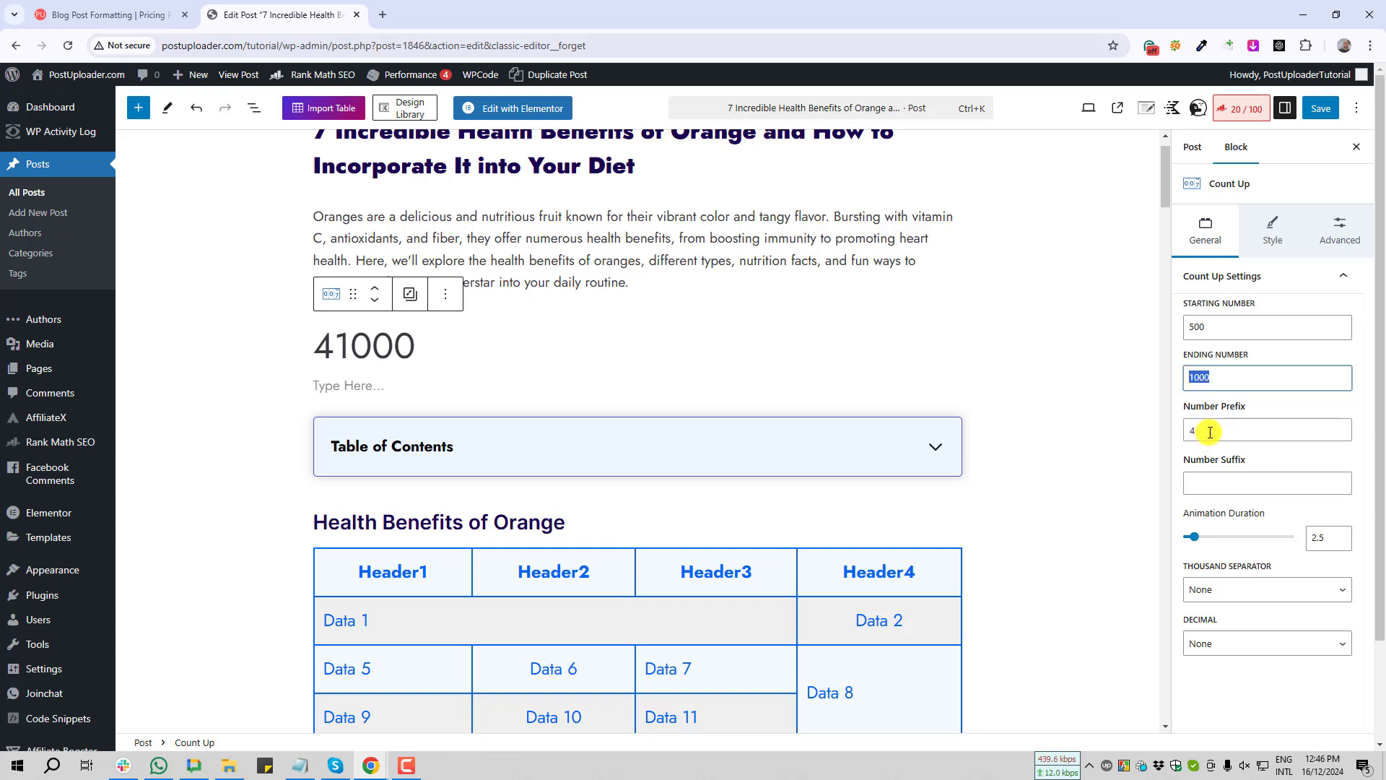
double_click(1188, 430)
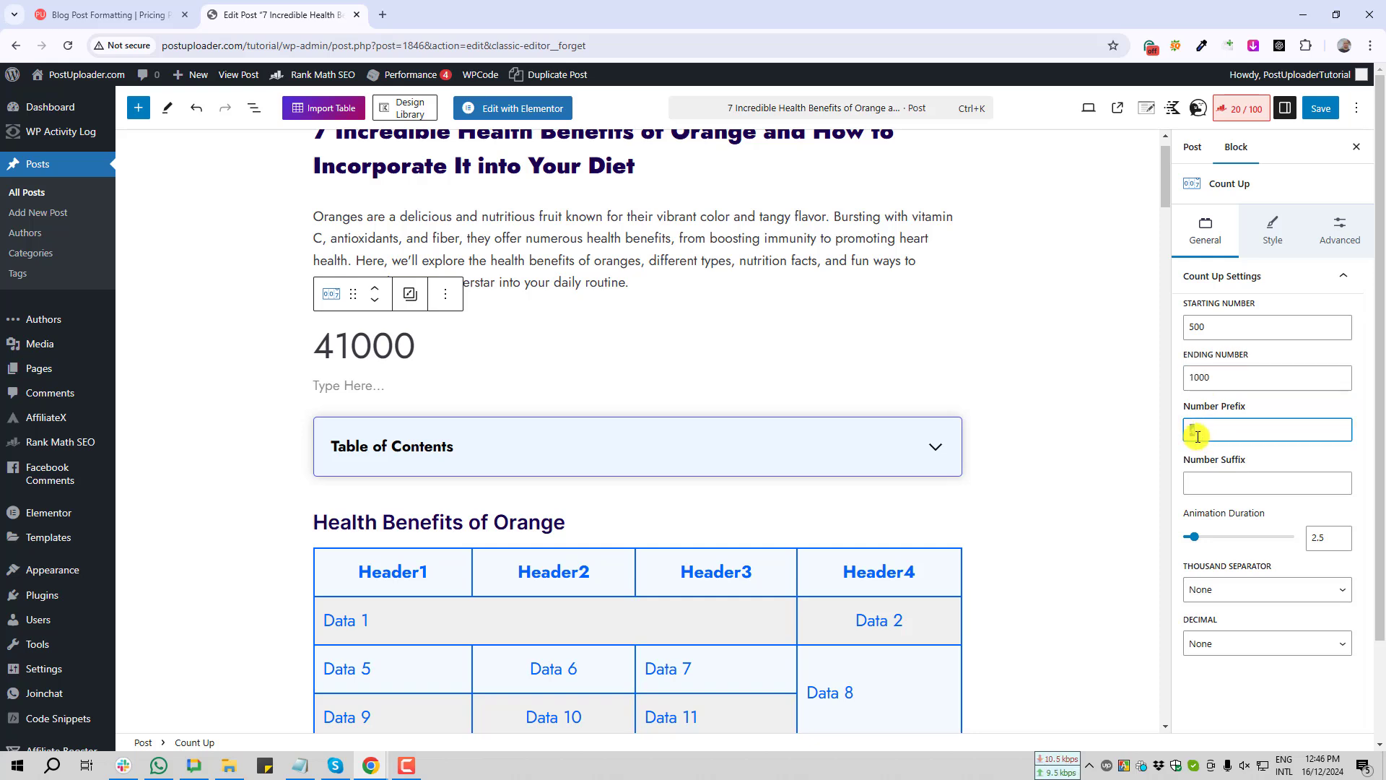
double_click(1188, 328)
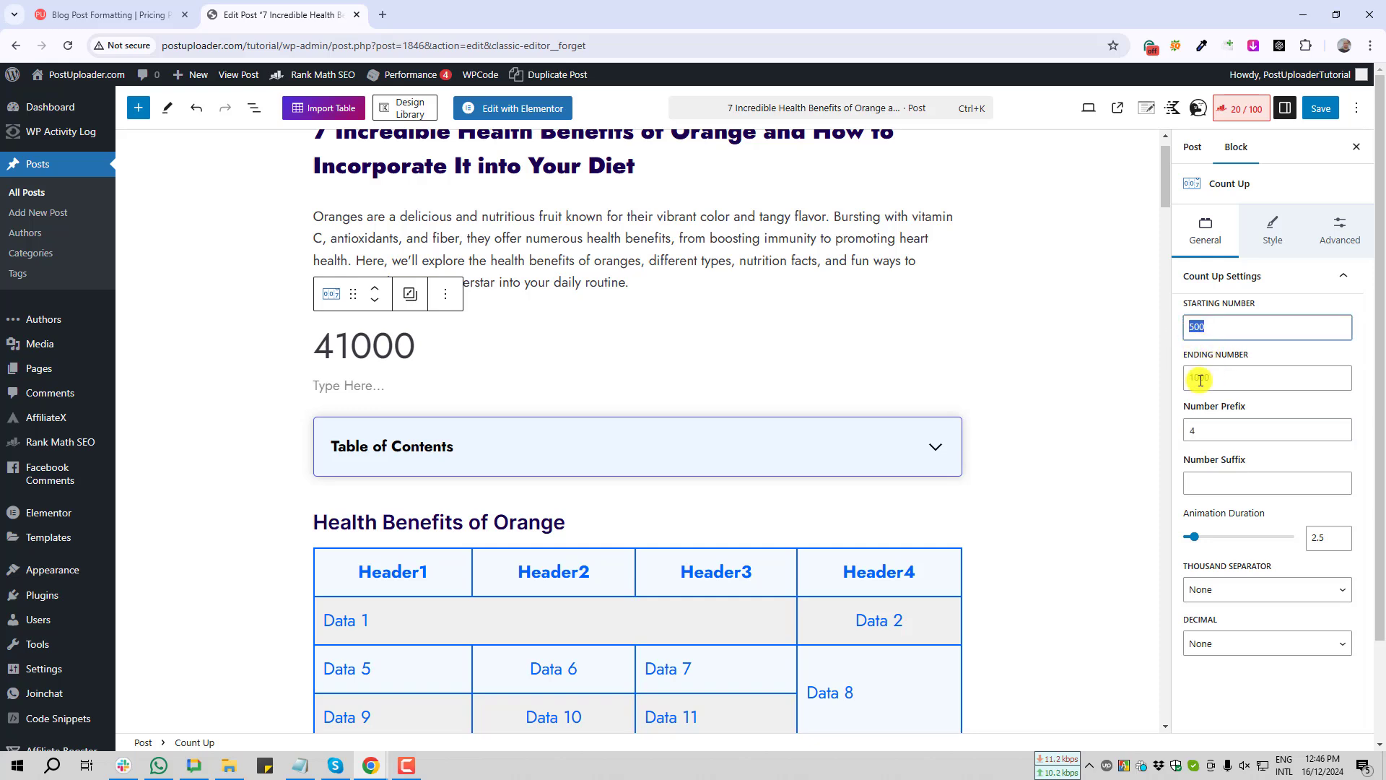
left_click(1214, 431)
Mark the suffix setting with a temporary screen capture frame and set the Number Suffix to 5
key("Print")
left_click_drag(1166, 455, 1286, 471)
key("Escape")
triple_click(1201, 462)
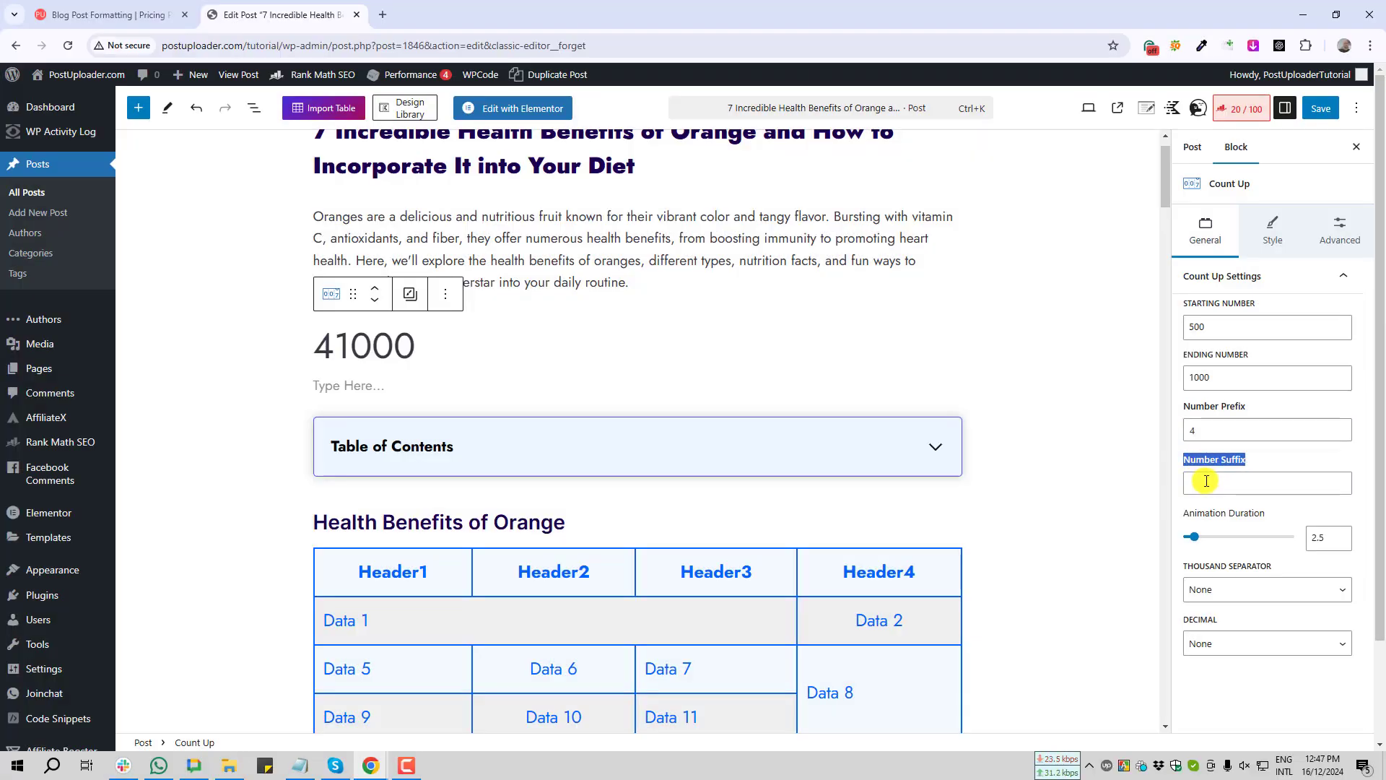
left_click(1207, 482)
type("5")
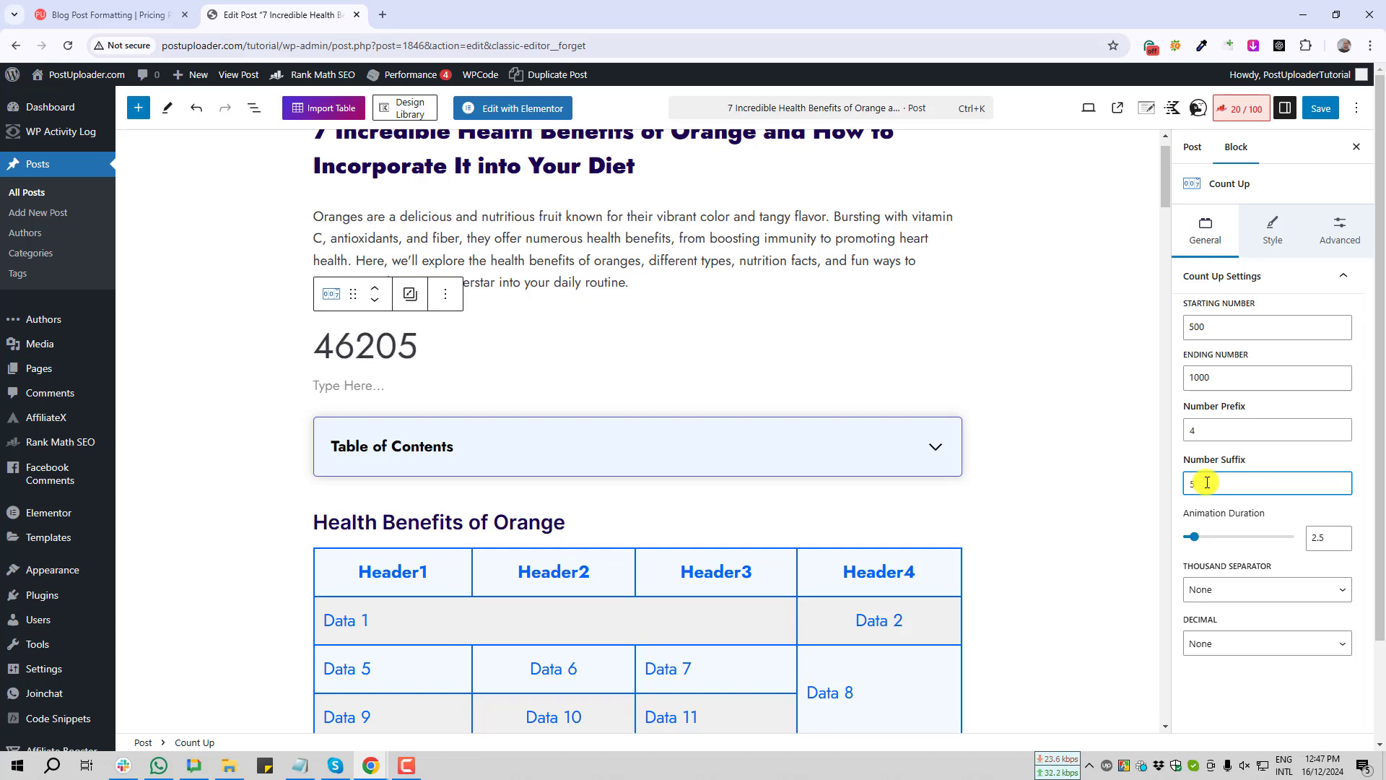
left_click(421, 345)
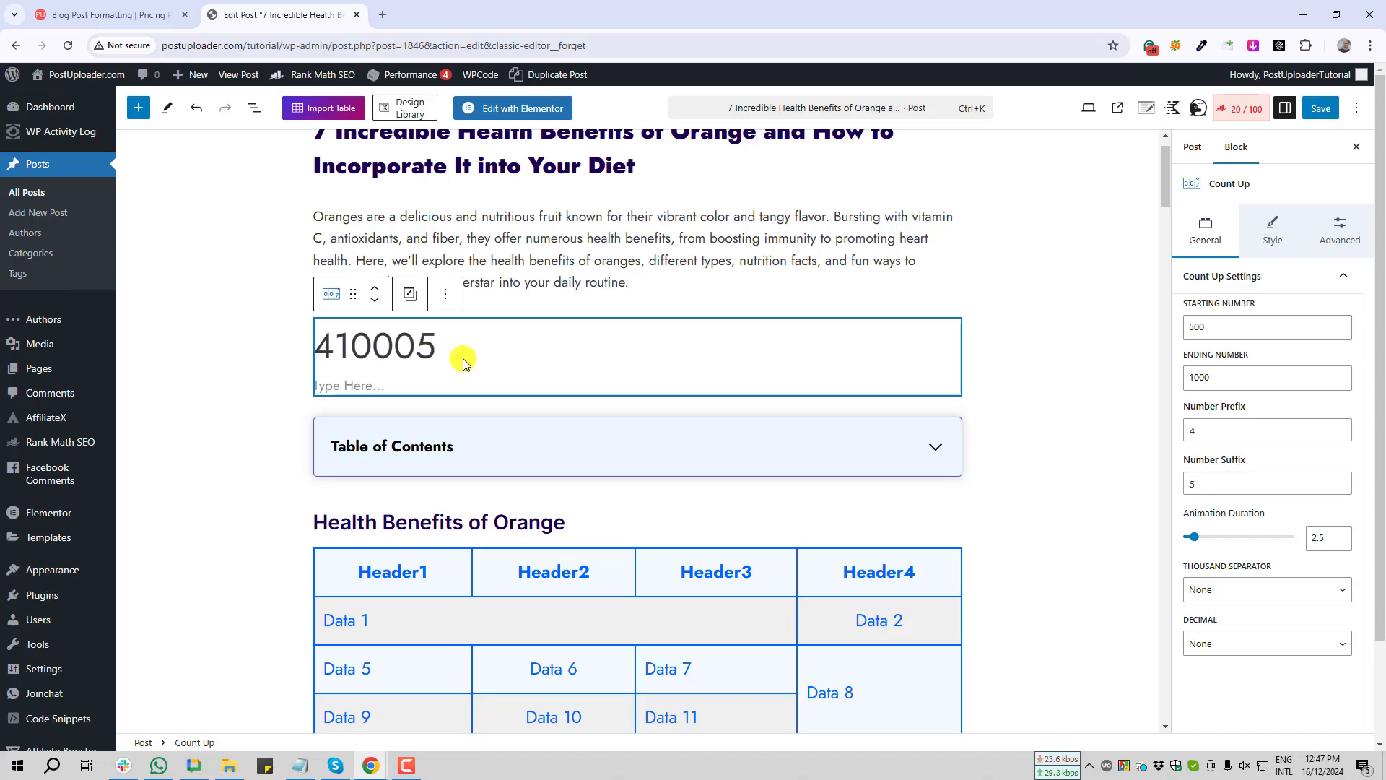
Mark the Animation Duration setting with a temporary screen capture frame and set the duration to 8.1
key("Print")
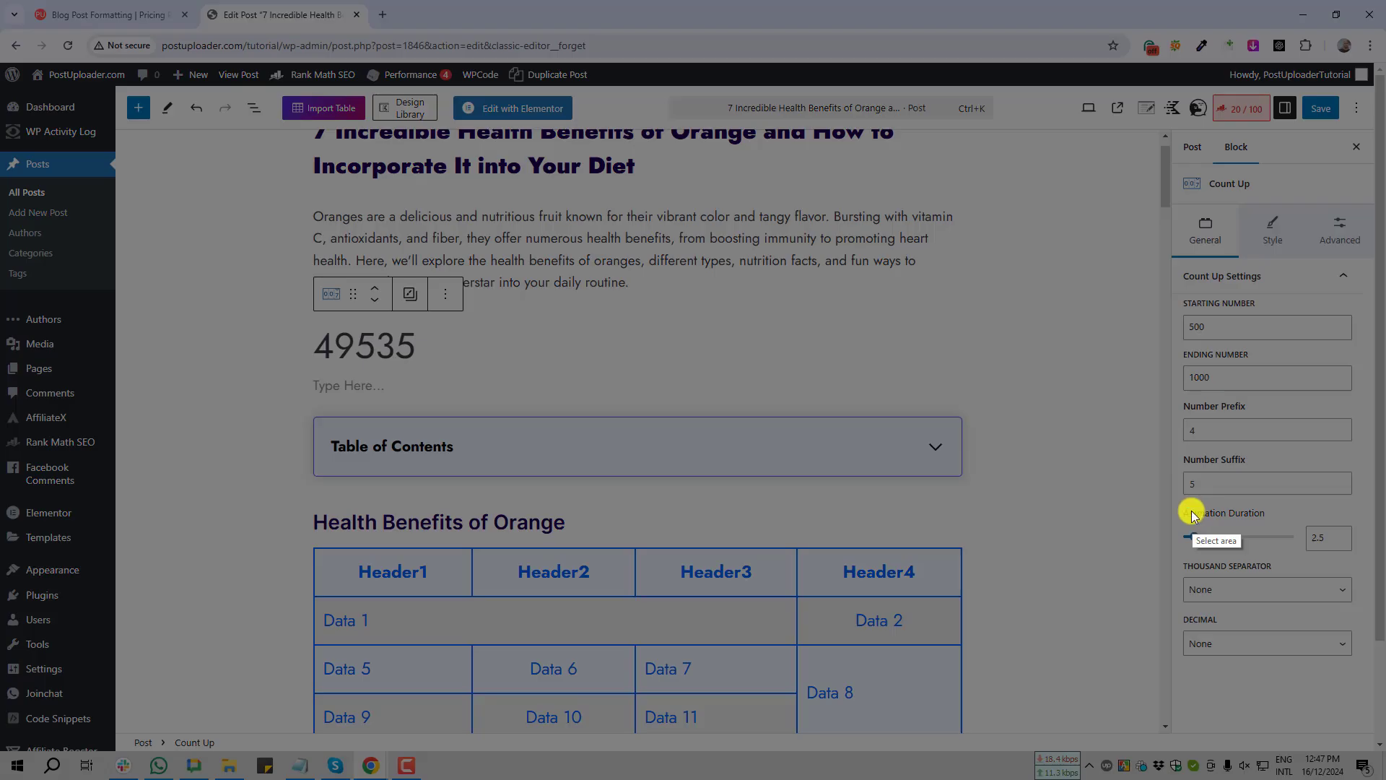
left_click_drag(1183, 508, 1284, 530)
left_click(1274, 542)
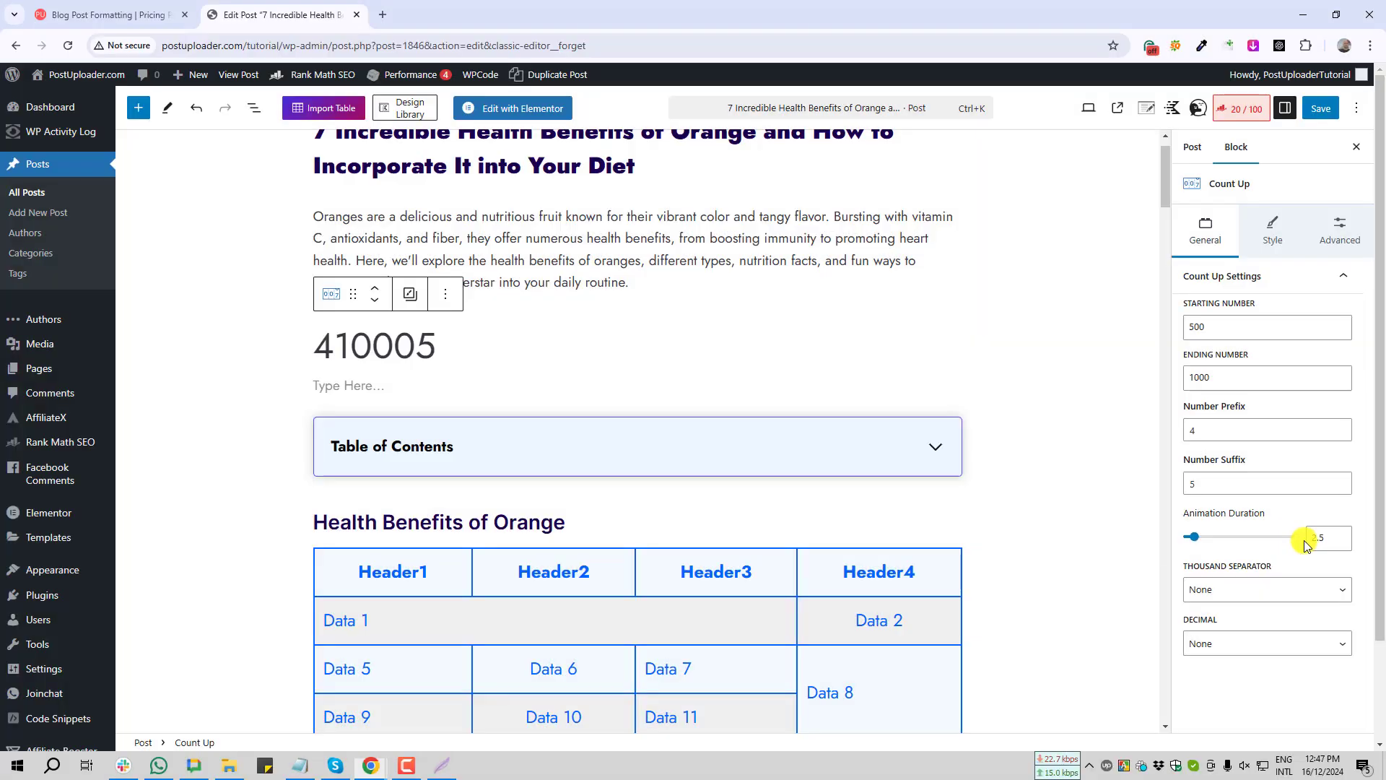
left_click(1334, 539)
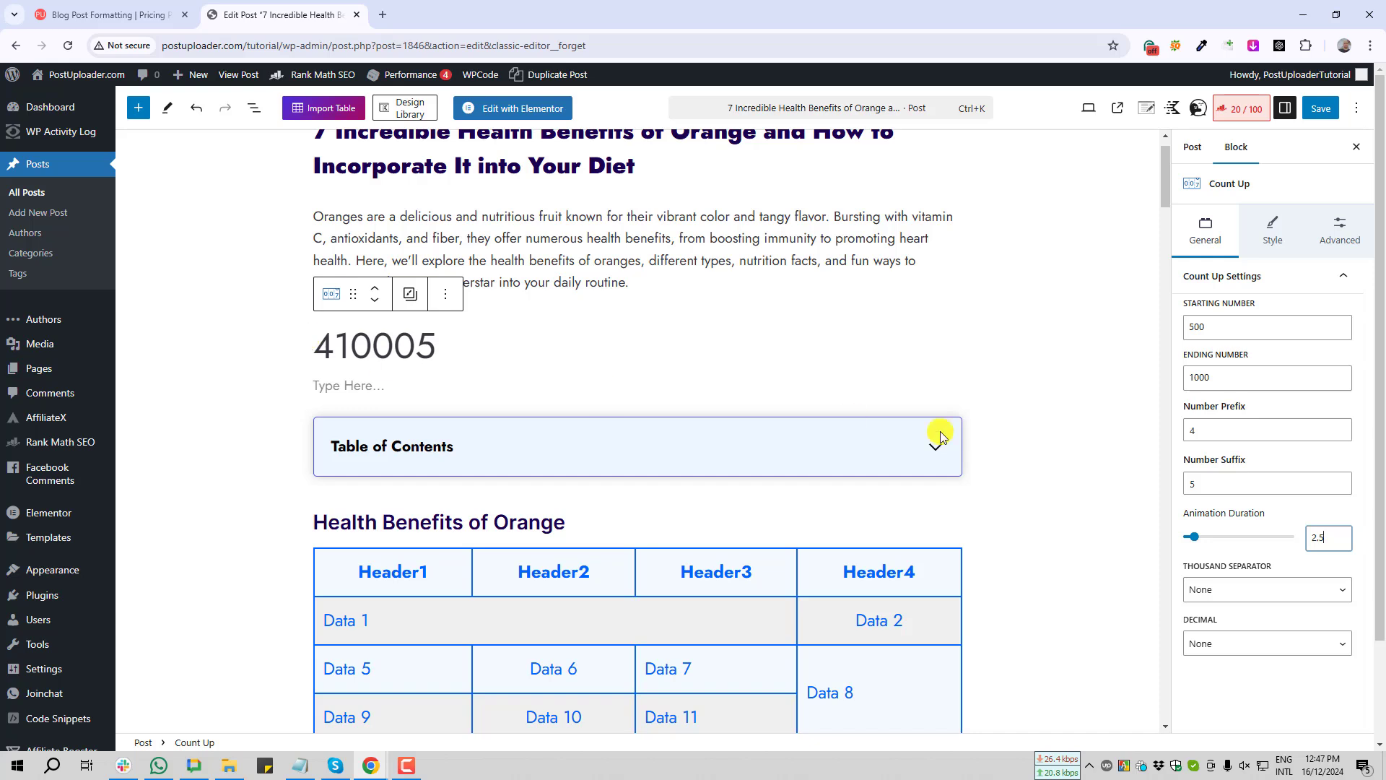
left_click_drag(1193, 537, 1192, 542)
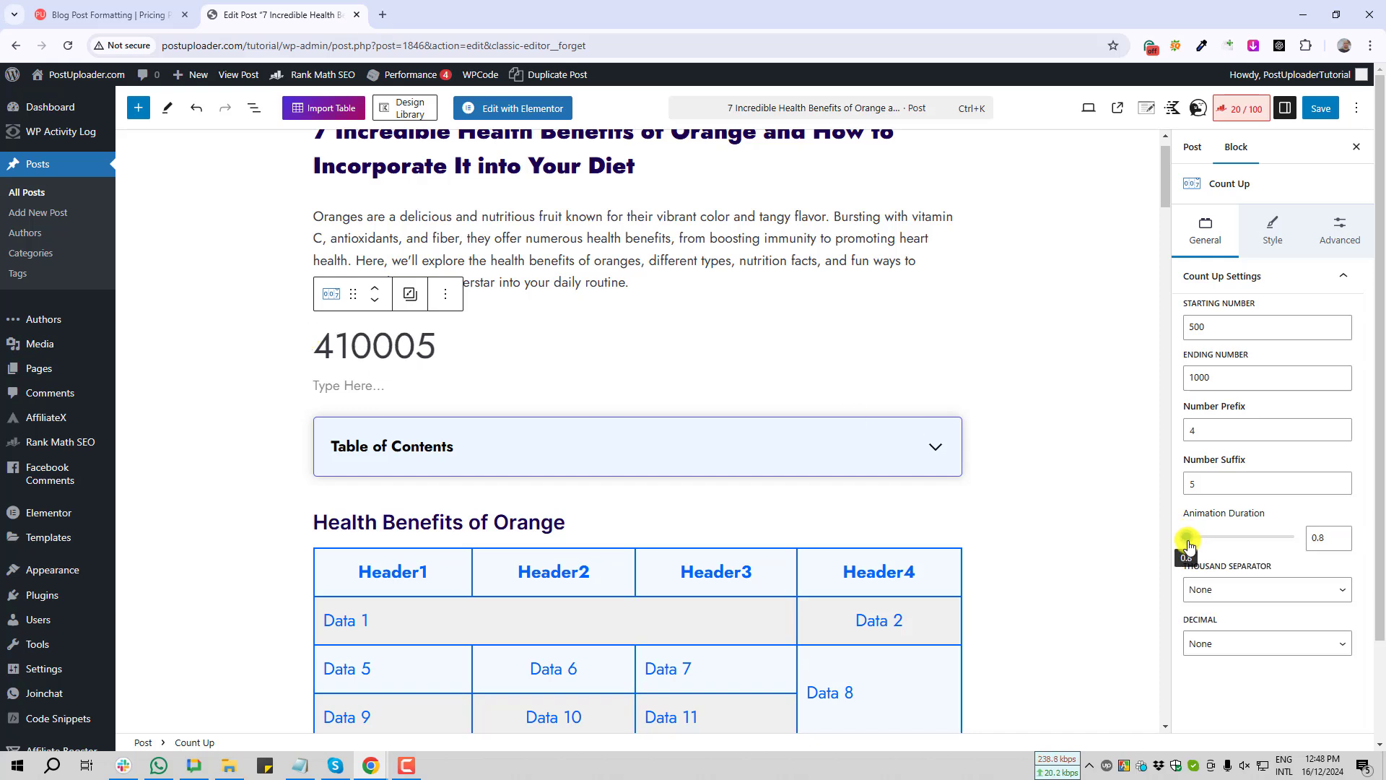
left_click_drag(1185, 547, 1220, 538)
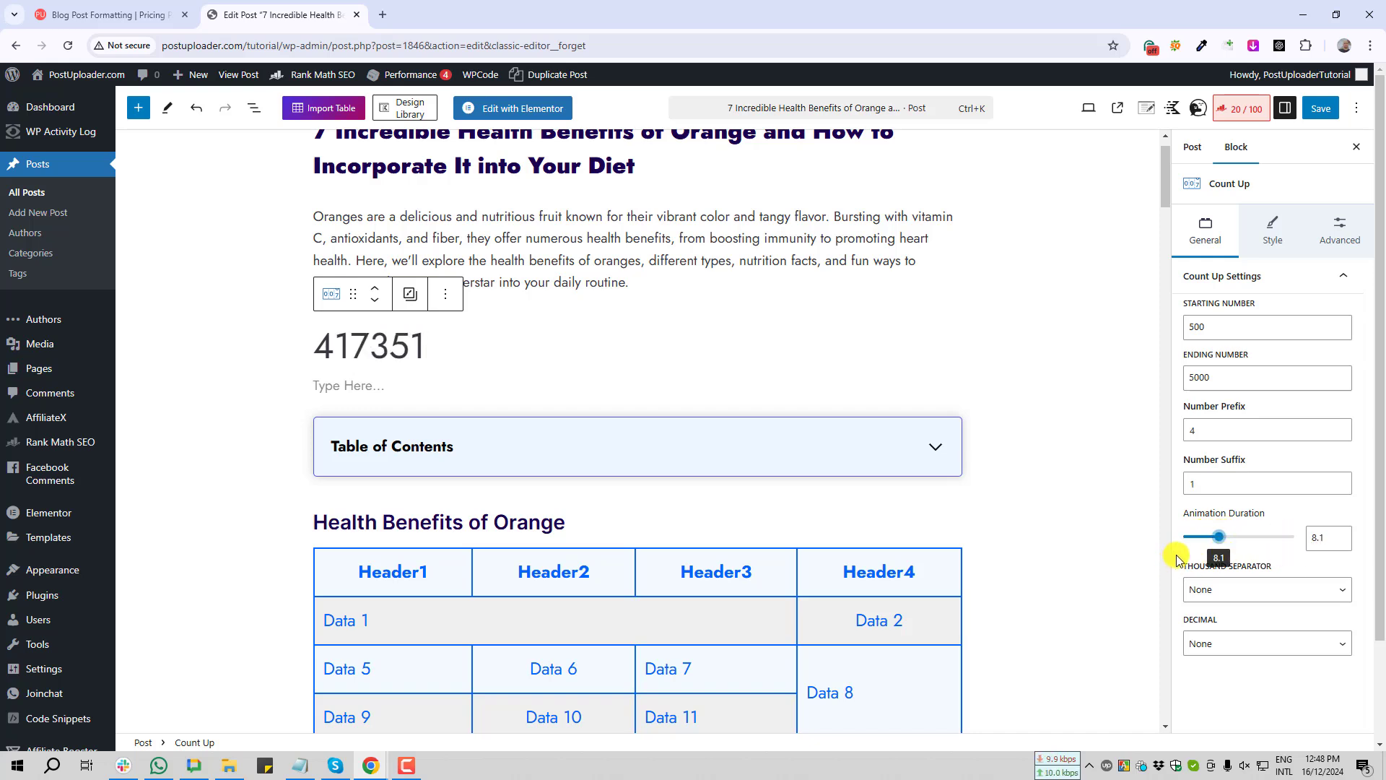
Set the Count Up block's thousand separator to a comma, framing the setting and the counter with temporary screen captures
key("Print")
left_click_drag(1168, 555, 1305, 575)
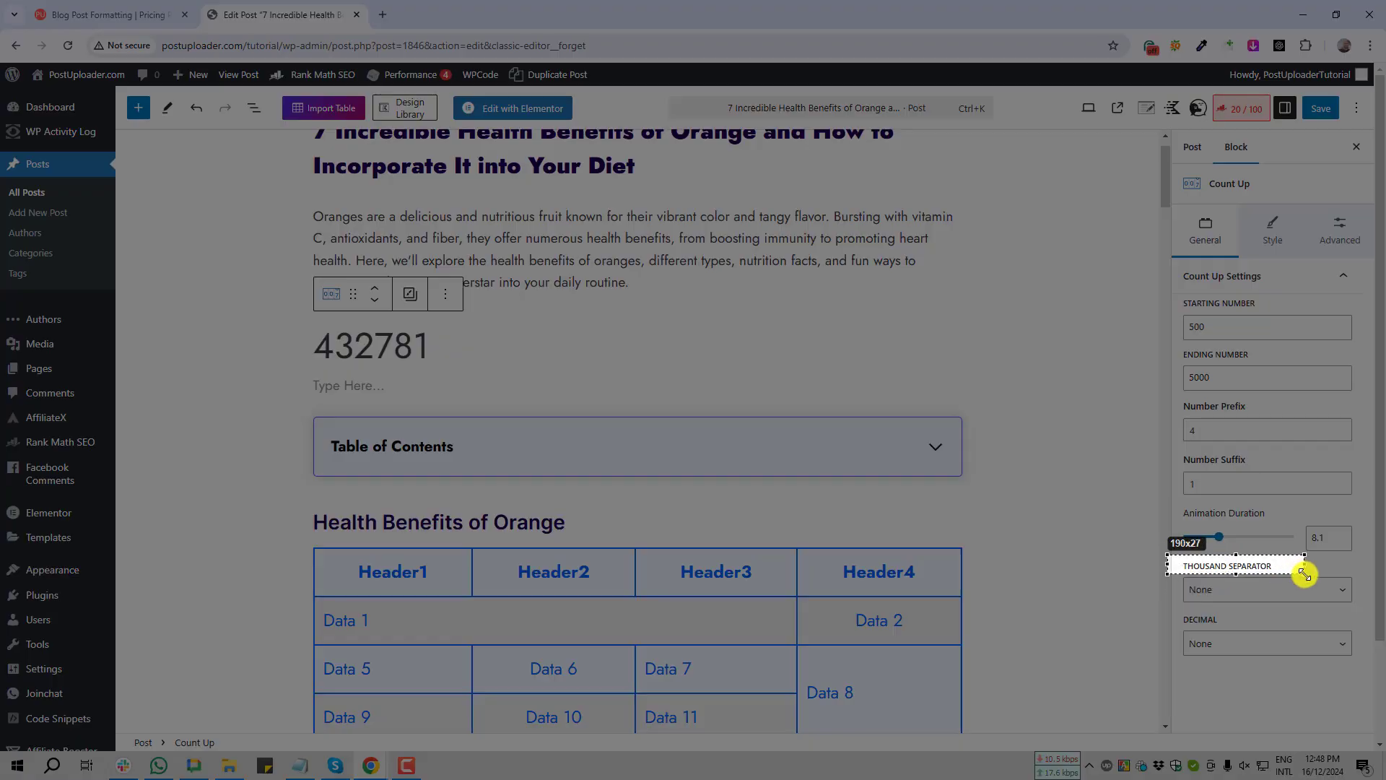
left_click(1300, 579)
key("Print")
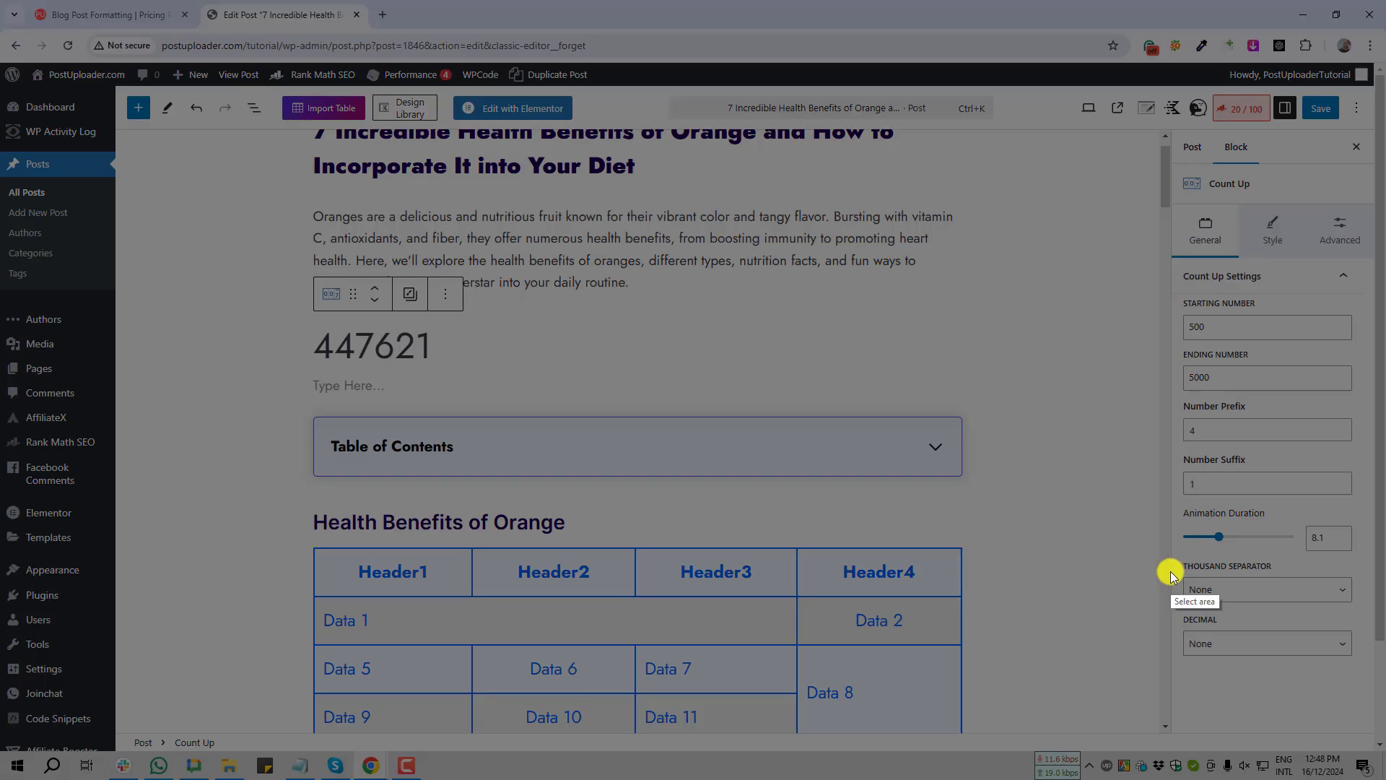
left_click_drag(1171, 571, 1236, 603)
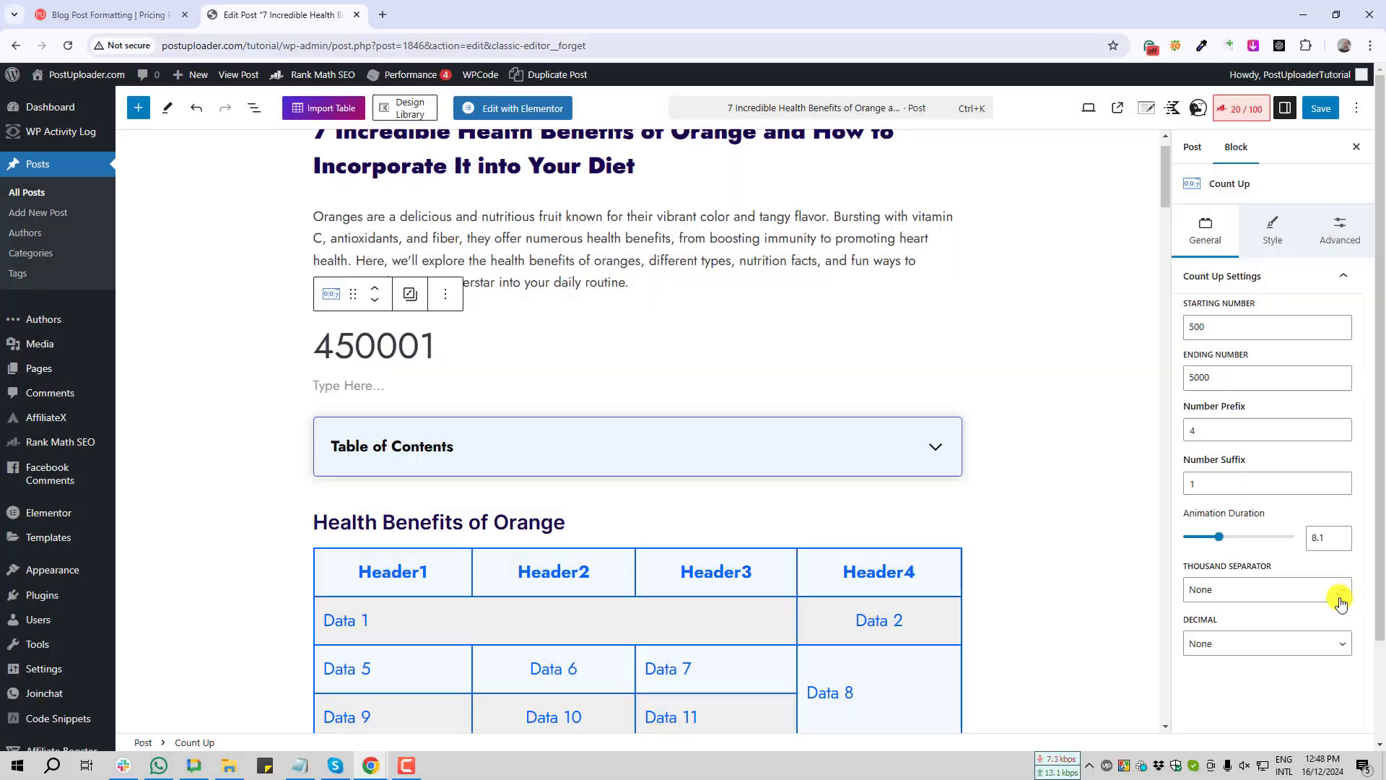
left_click(1343, 592)
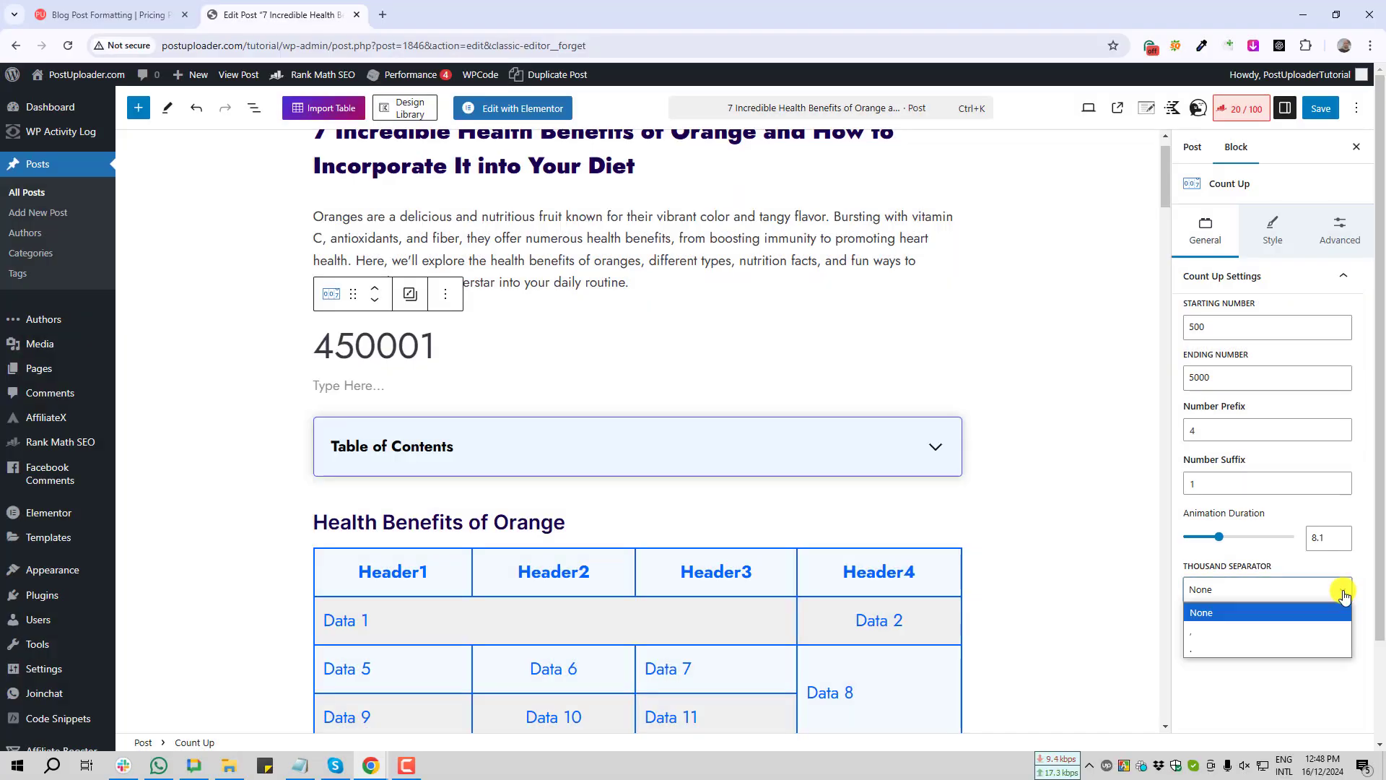
left_click(1196, 631)
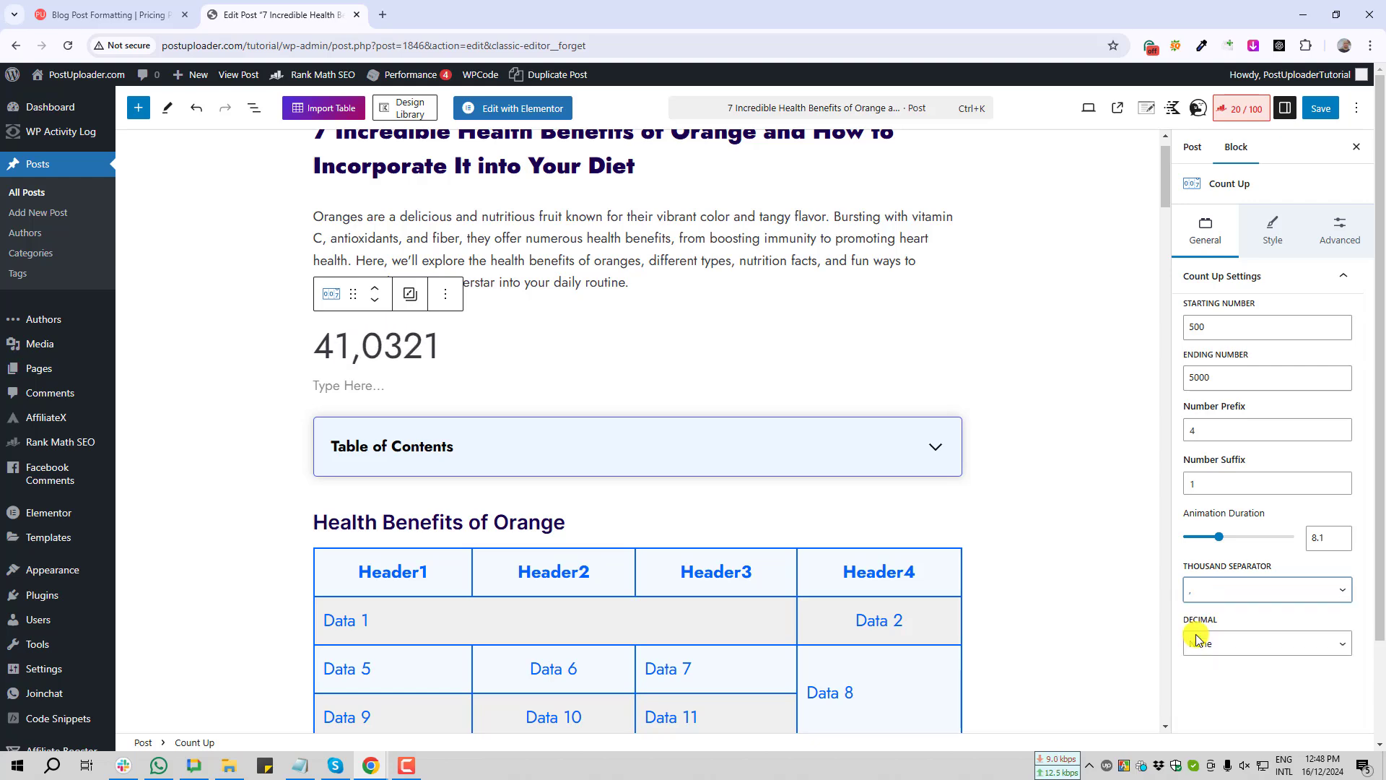
key("Print")
left_click_drag(315, 352, 376, 374)
left_click(365, 388)
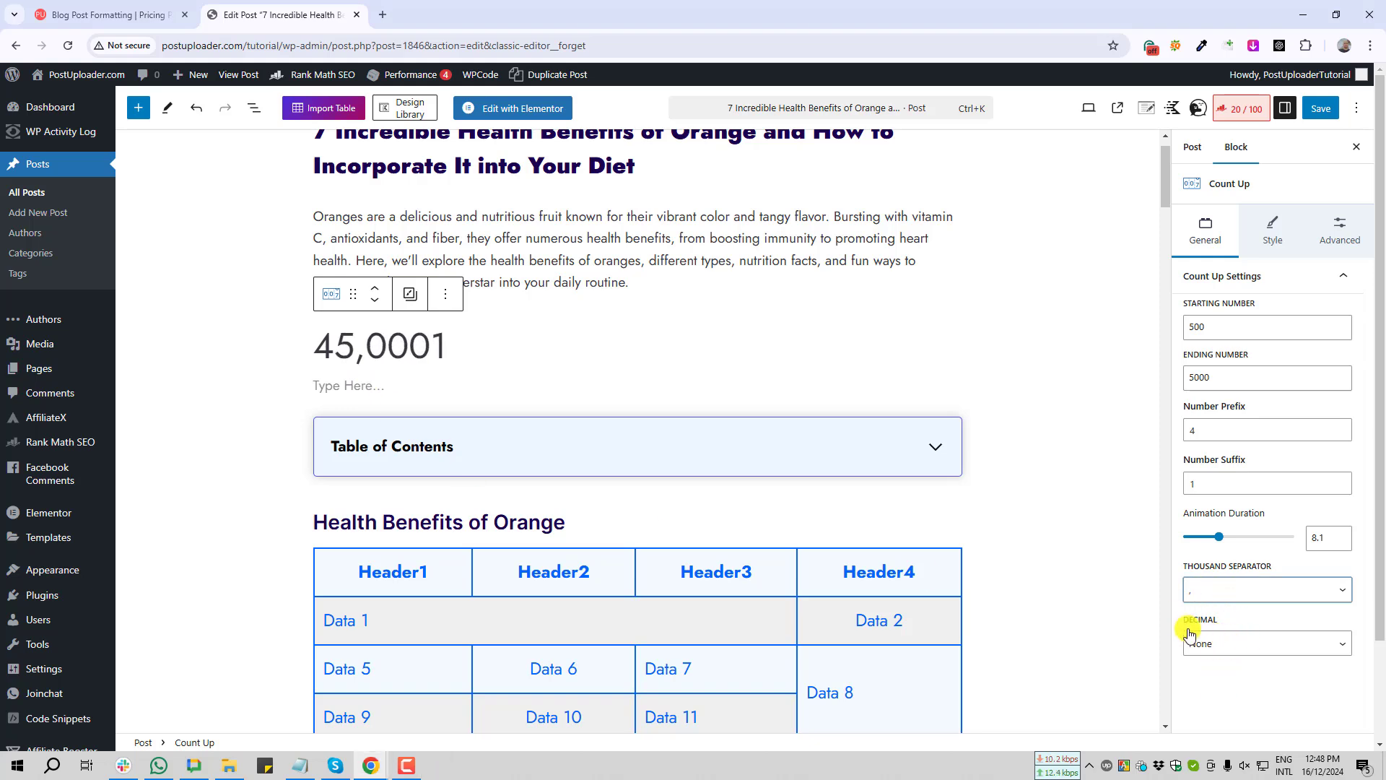
Set the Count Up block's decimal option to a period, framing the setting and the counter with temporary screen captures
key("Print")
left_click_drag(1175, 609, 1353, 681)
left_click(1342, 696)
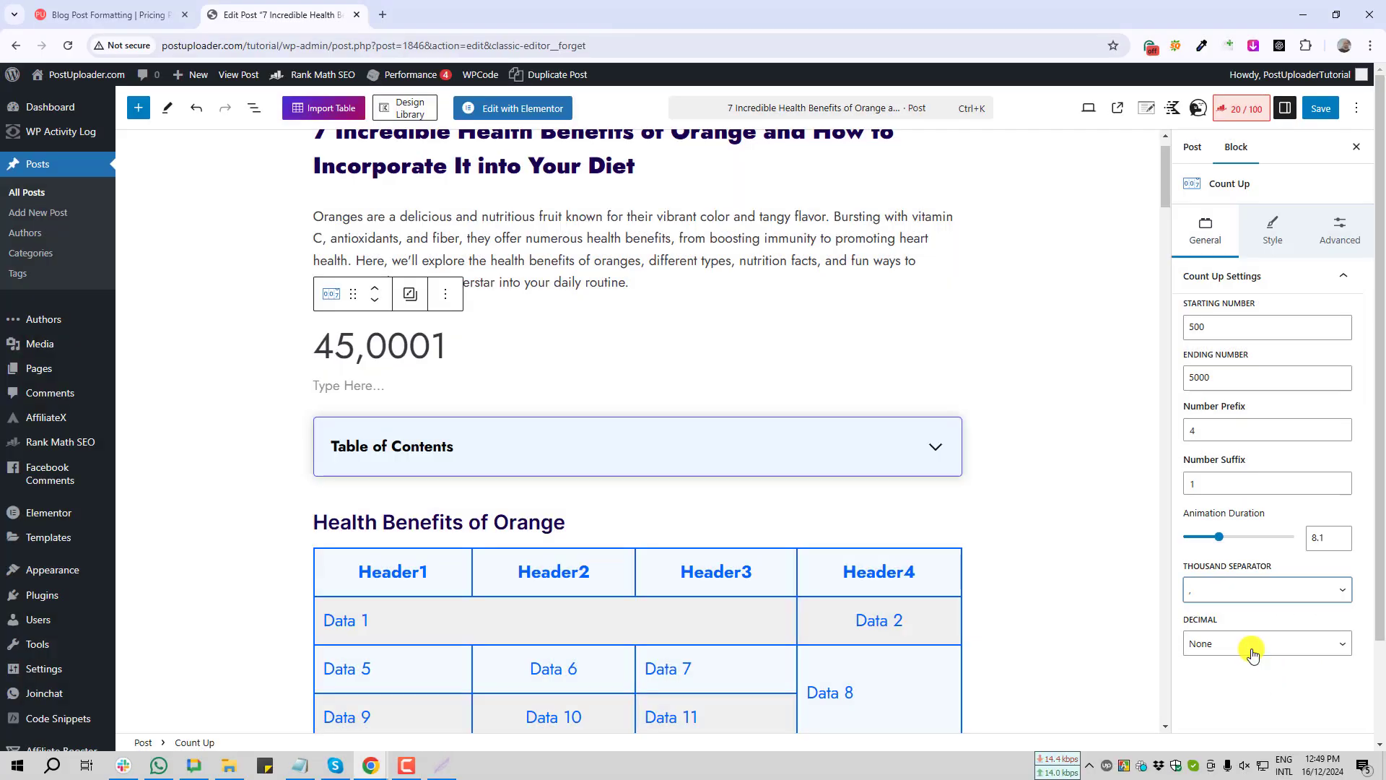
left_click(1248, 652)
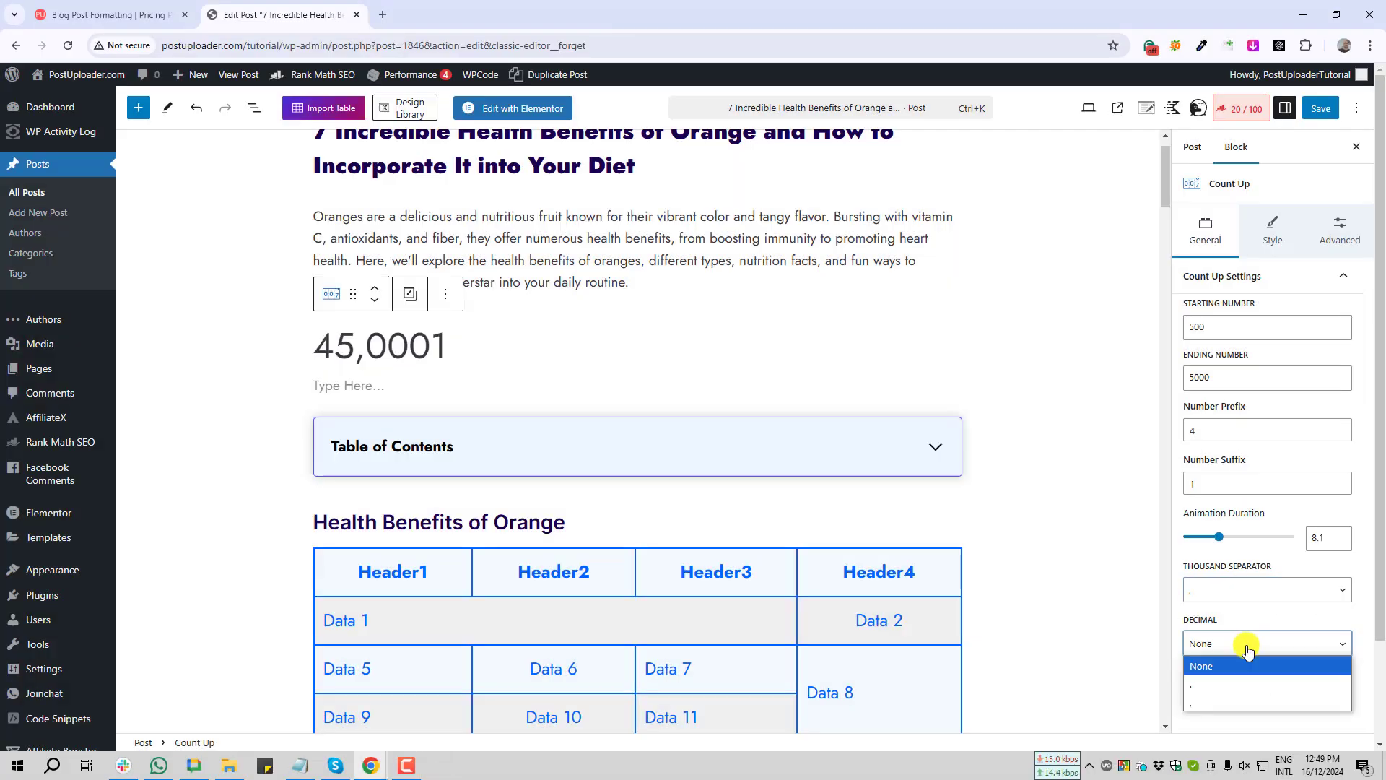
left_click(1203, 686)
key("Print")
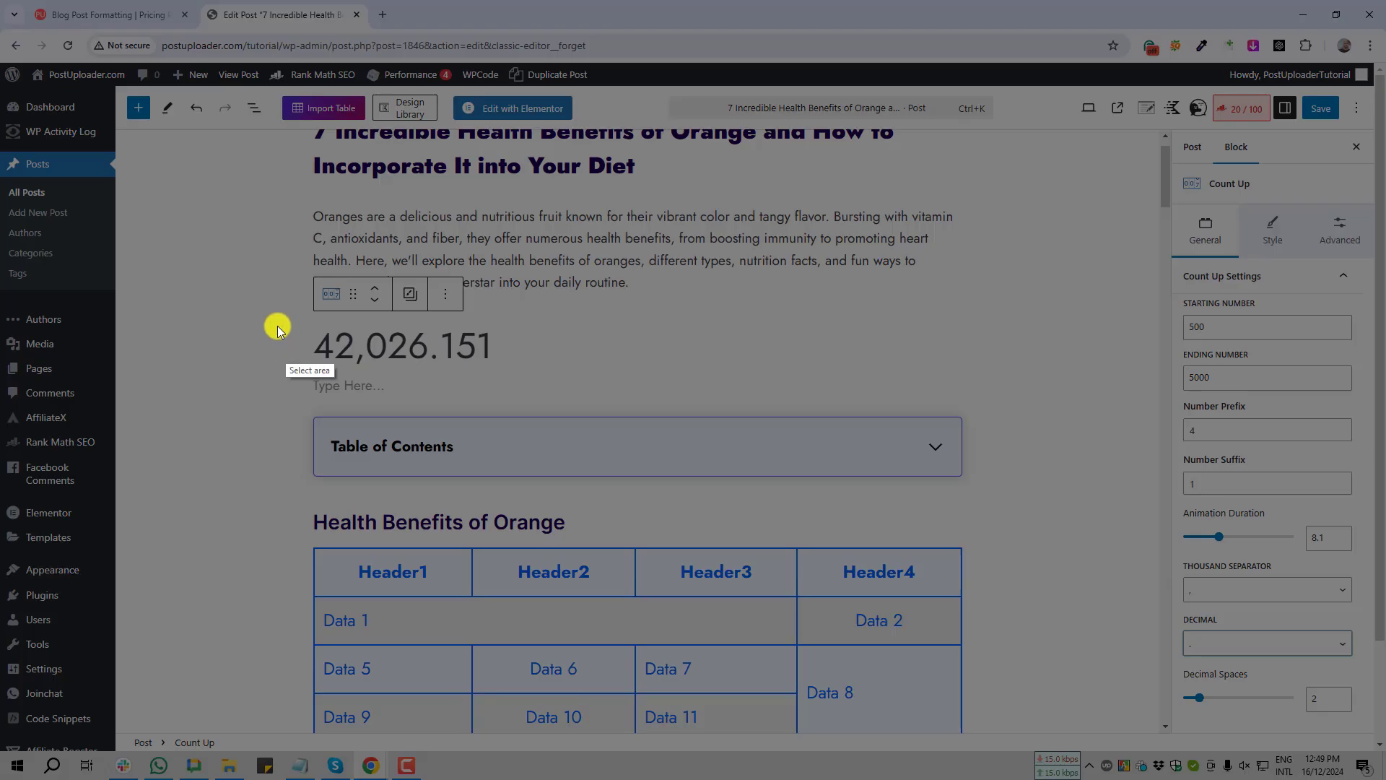
left_click_drag(276, 323, 497, 392)
left_click(486, 405)
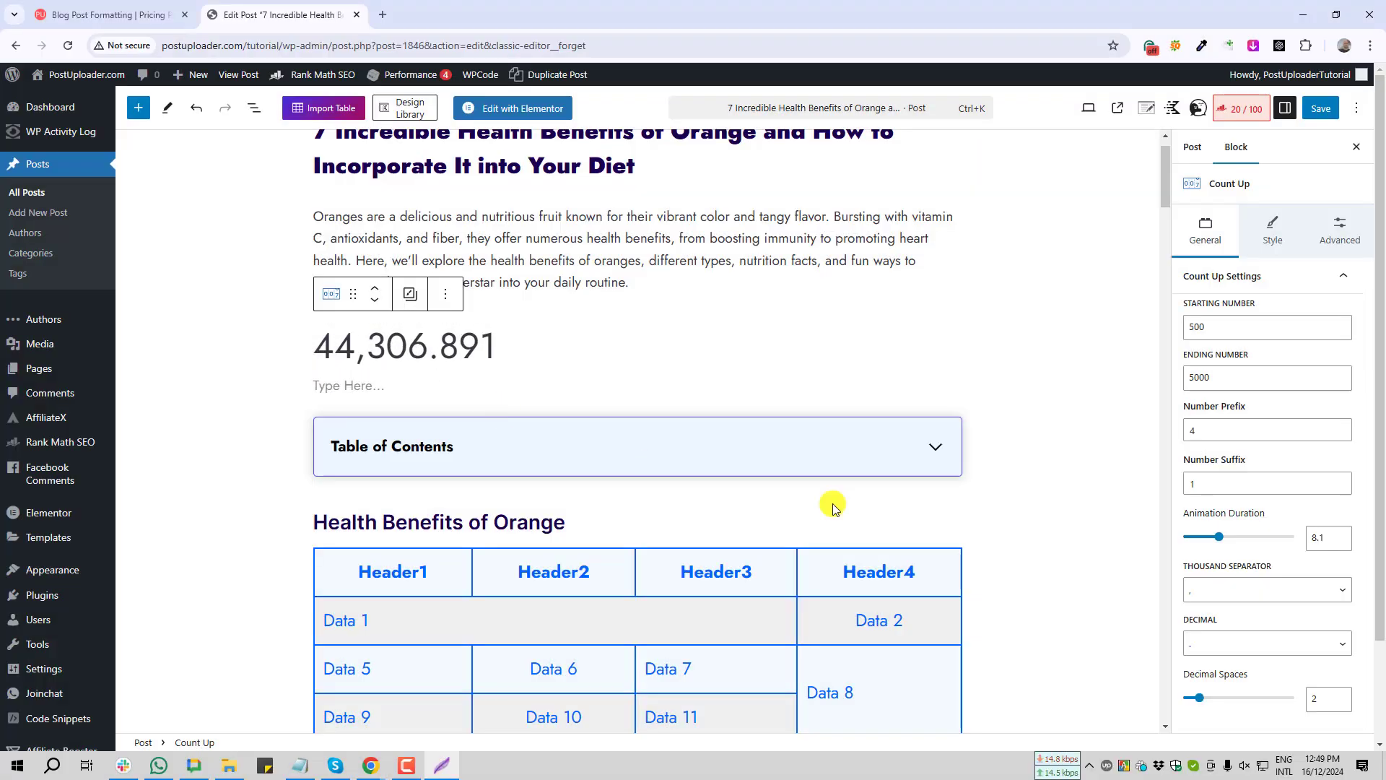
Set the Count Up block's Decimal Spaces to 5
scroll(1289, 694, "down", 3)
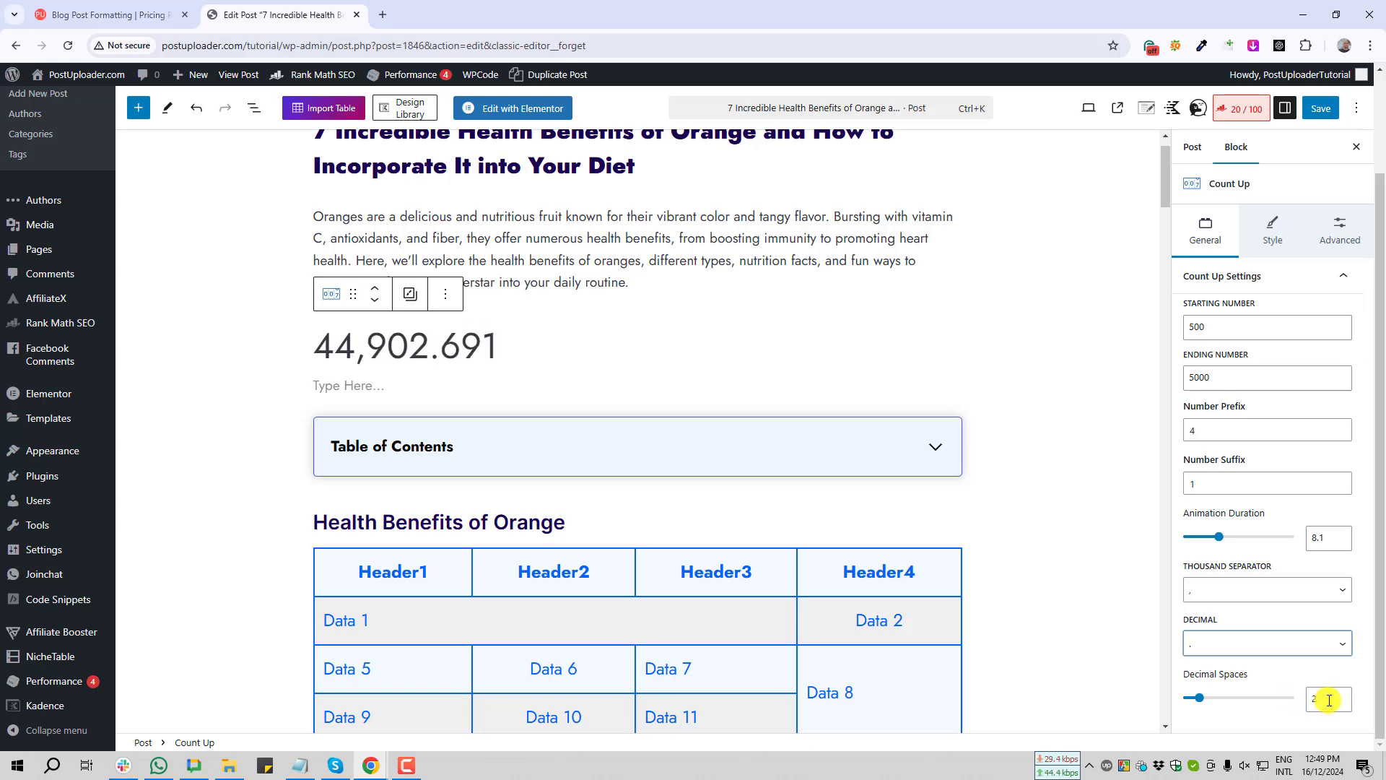
left_click(1315, 697)
key("BackSpace")
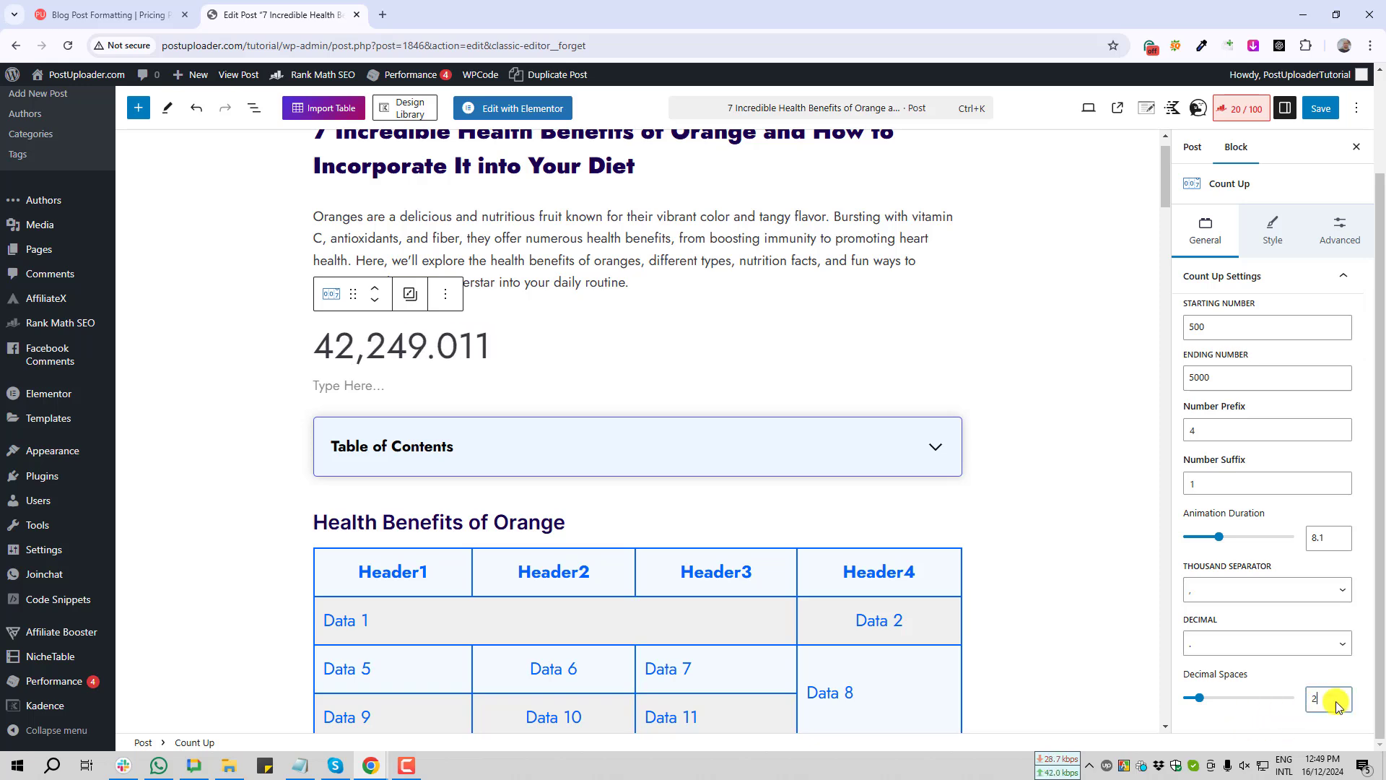
key("ctrl+z")
type("5")
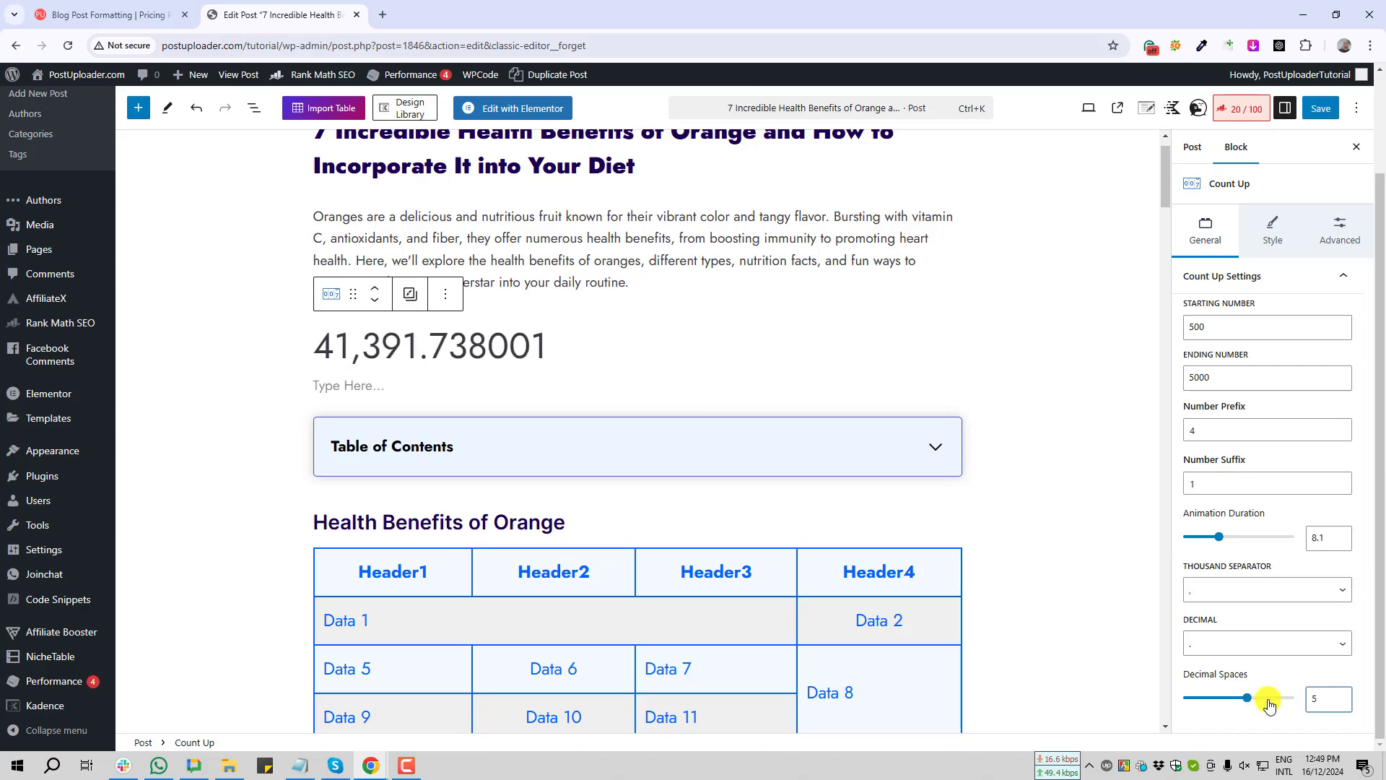
Frame the Count Up settings in a temporary screen capture, draw a red line pointing at Style, and open the block's Style settings
key("Print")
mouse_move(1157, 166)
left_mouse_down()
mouse_move(1289, 499)
mouse_move(1362, 738)
left_mouse_up()
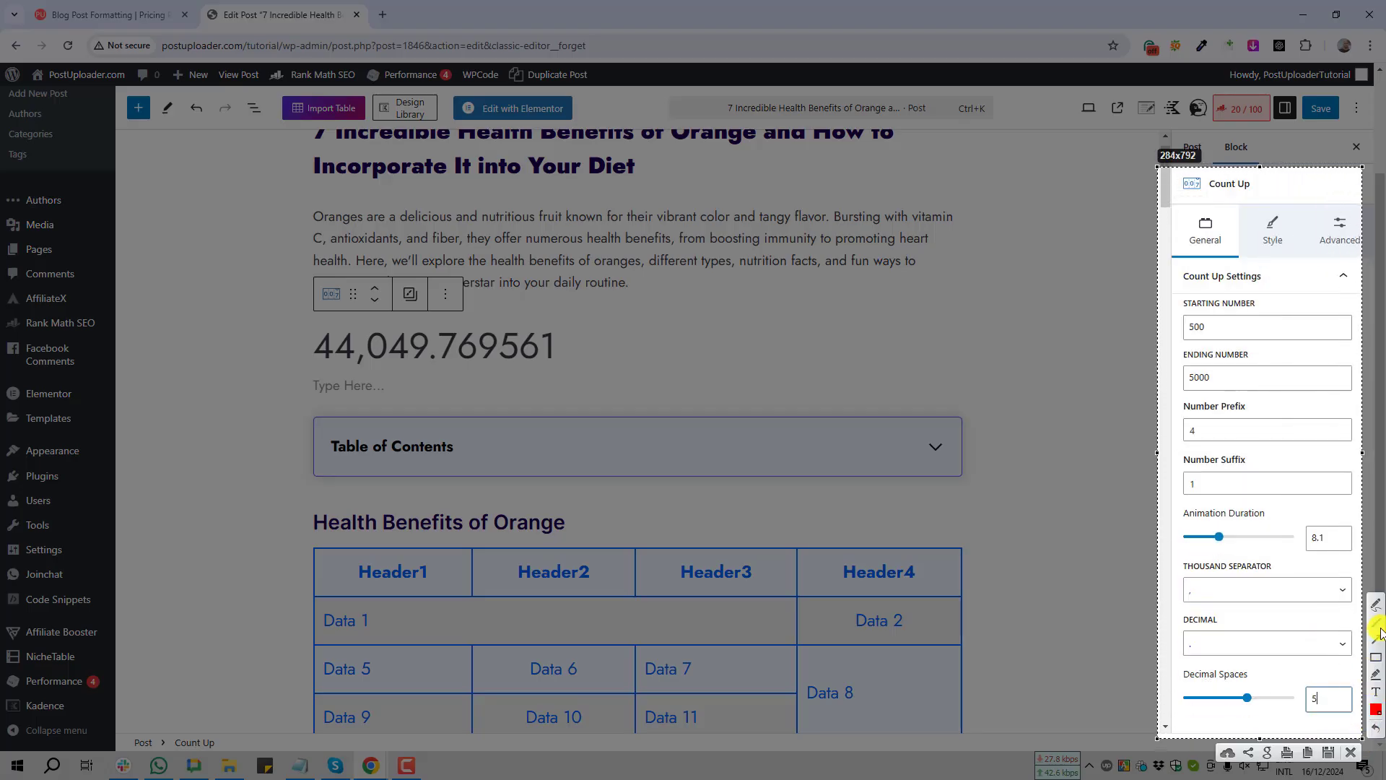
mouse_move(1056, 184)
left_mouse_down()
mouse_move(1173, 229)
mouse_move(1259, 232)
left_mouse_up()
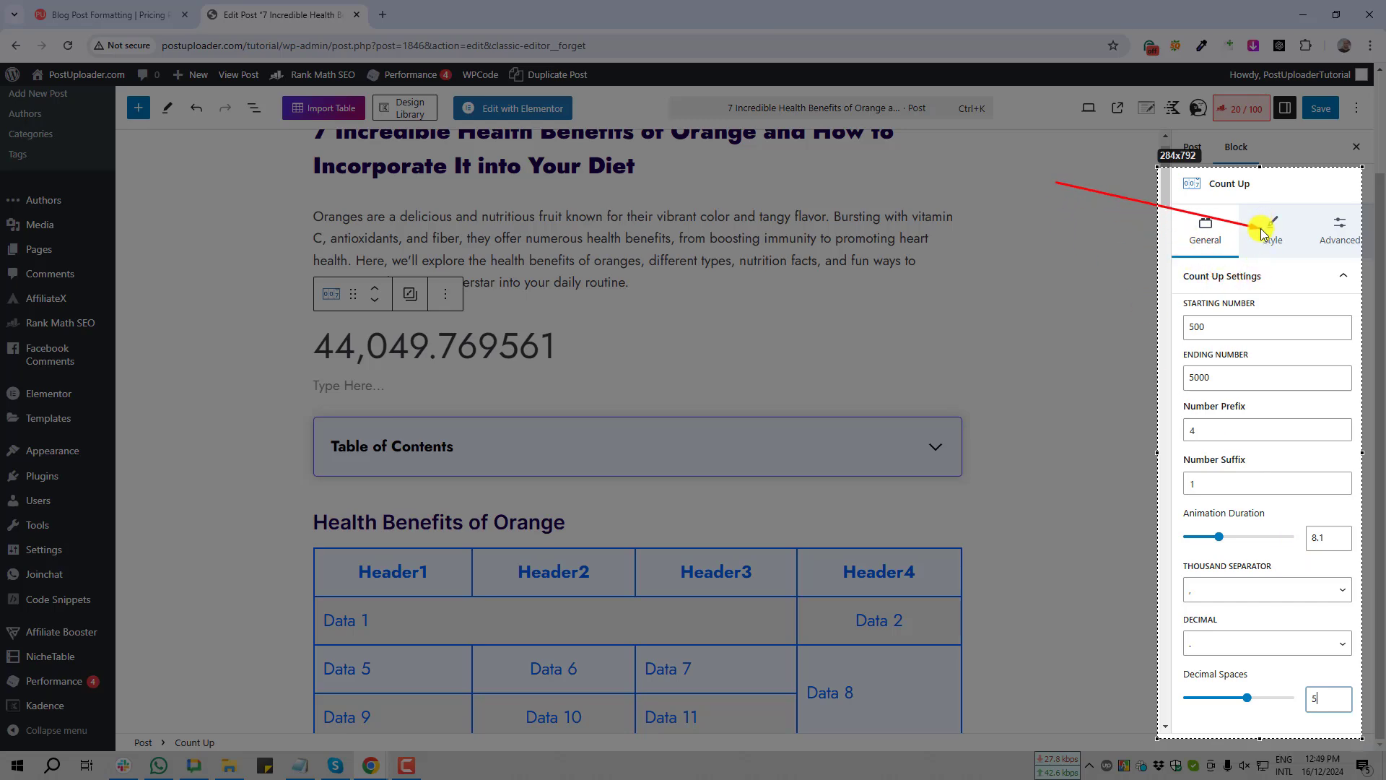
key("ctrl+c")
left_click(1269, 232)
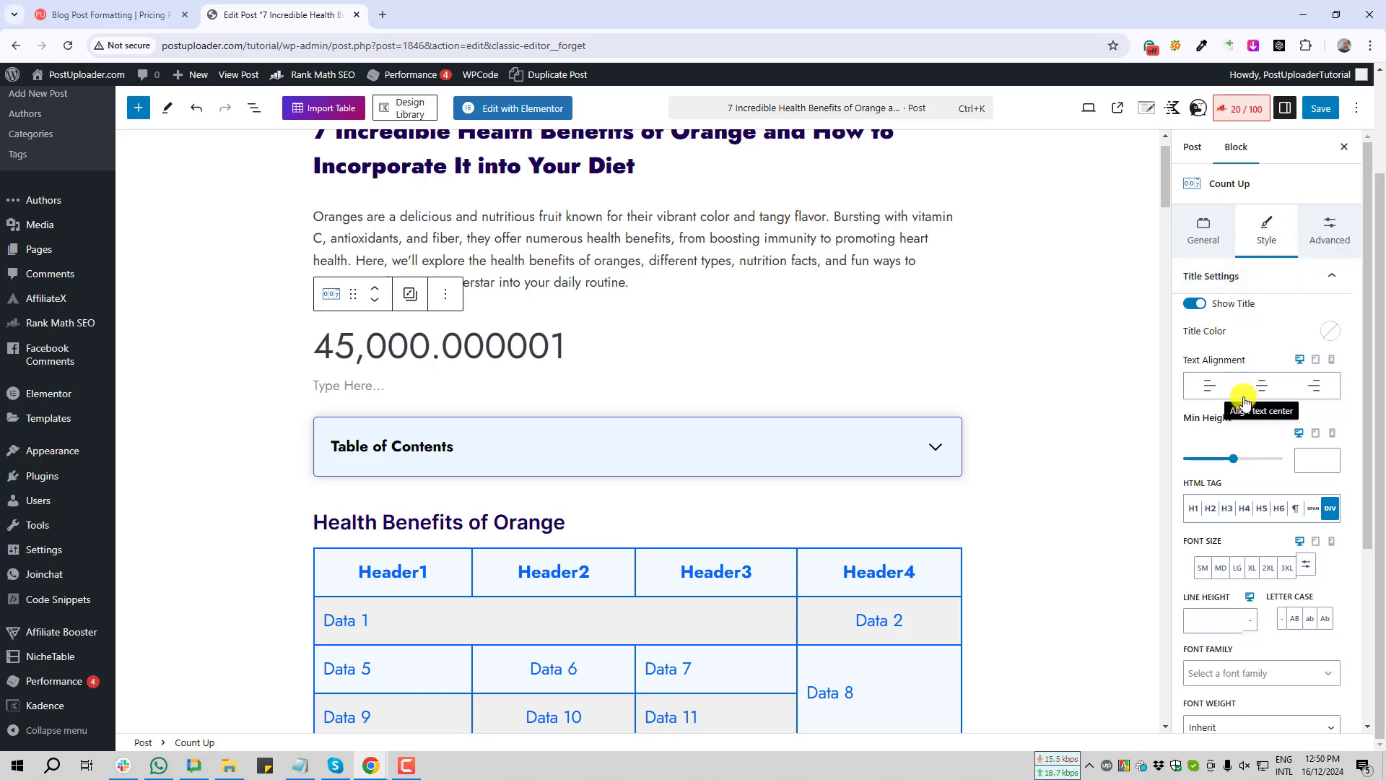
Mark the counter number in the post with a temporary screen capture frame
key("Print")
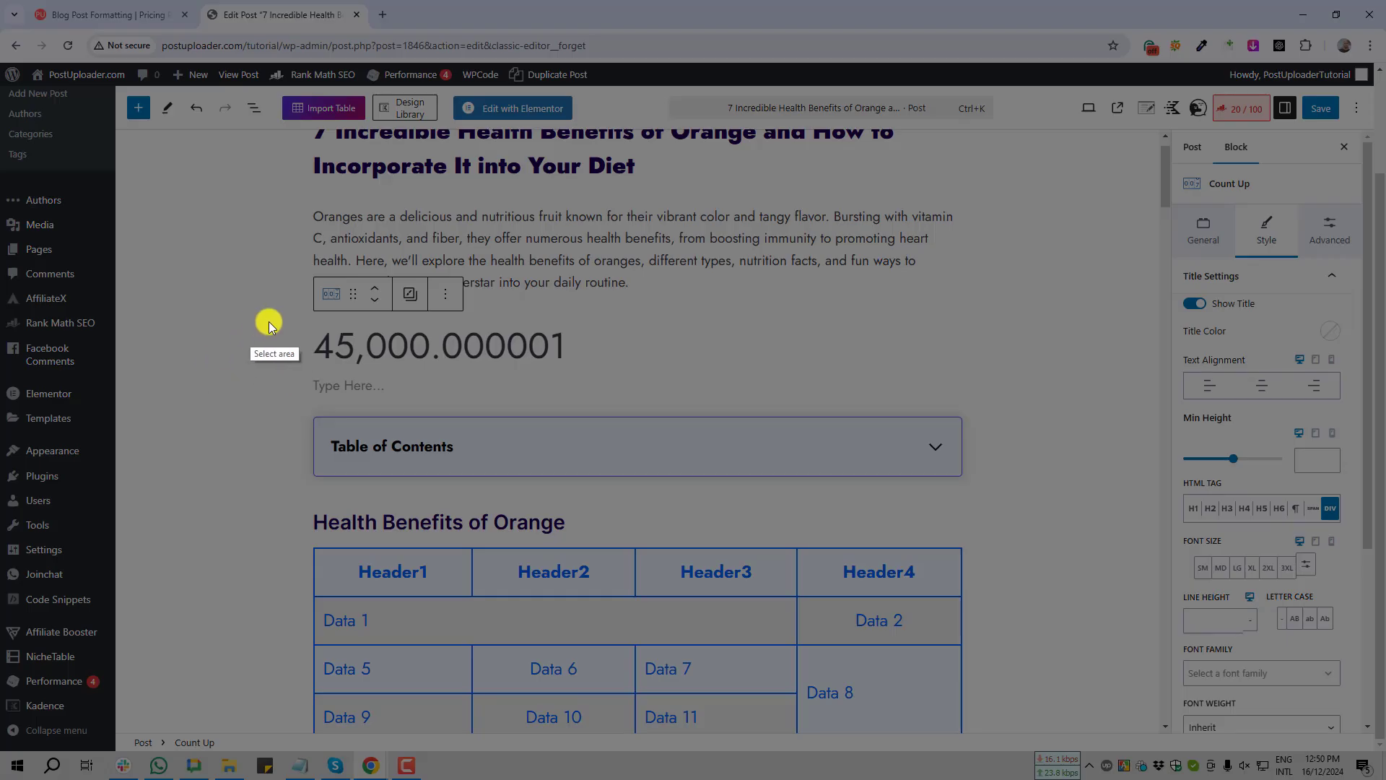
left_click_drag(293, 321, 589, 388)
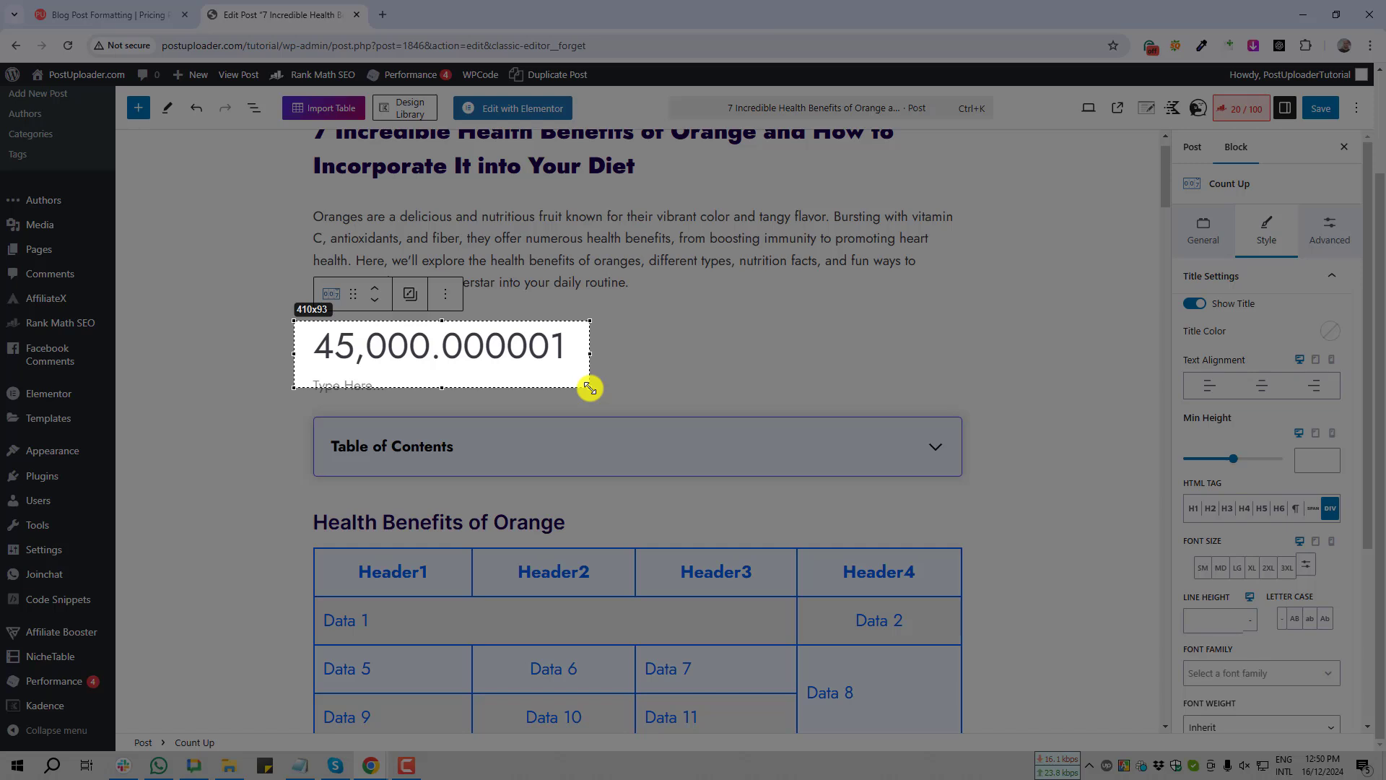
left_click_drag(590, 389, 590, 388)
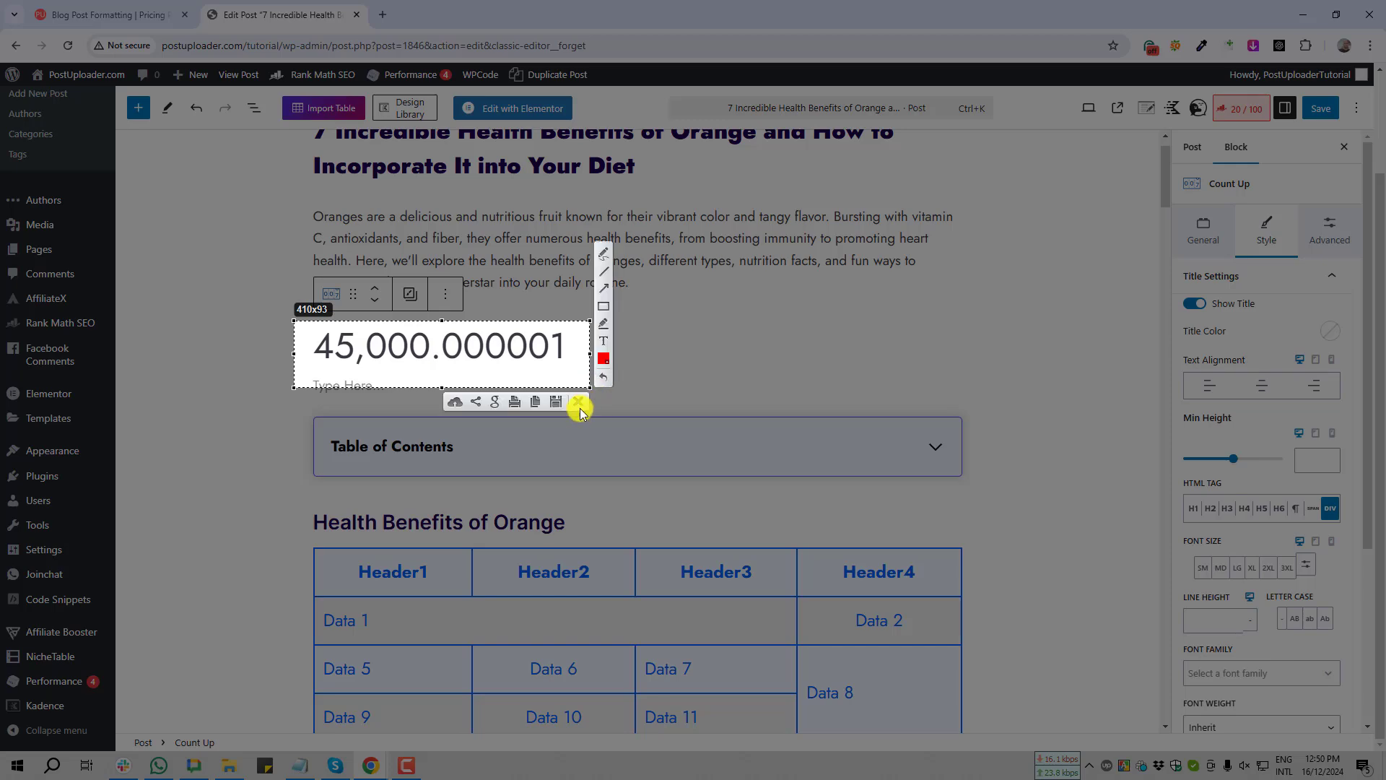
left_click(578, 401)
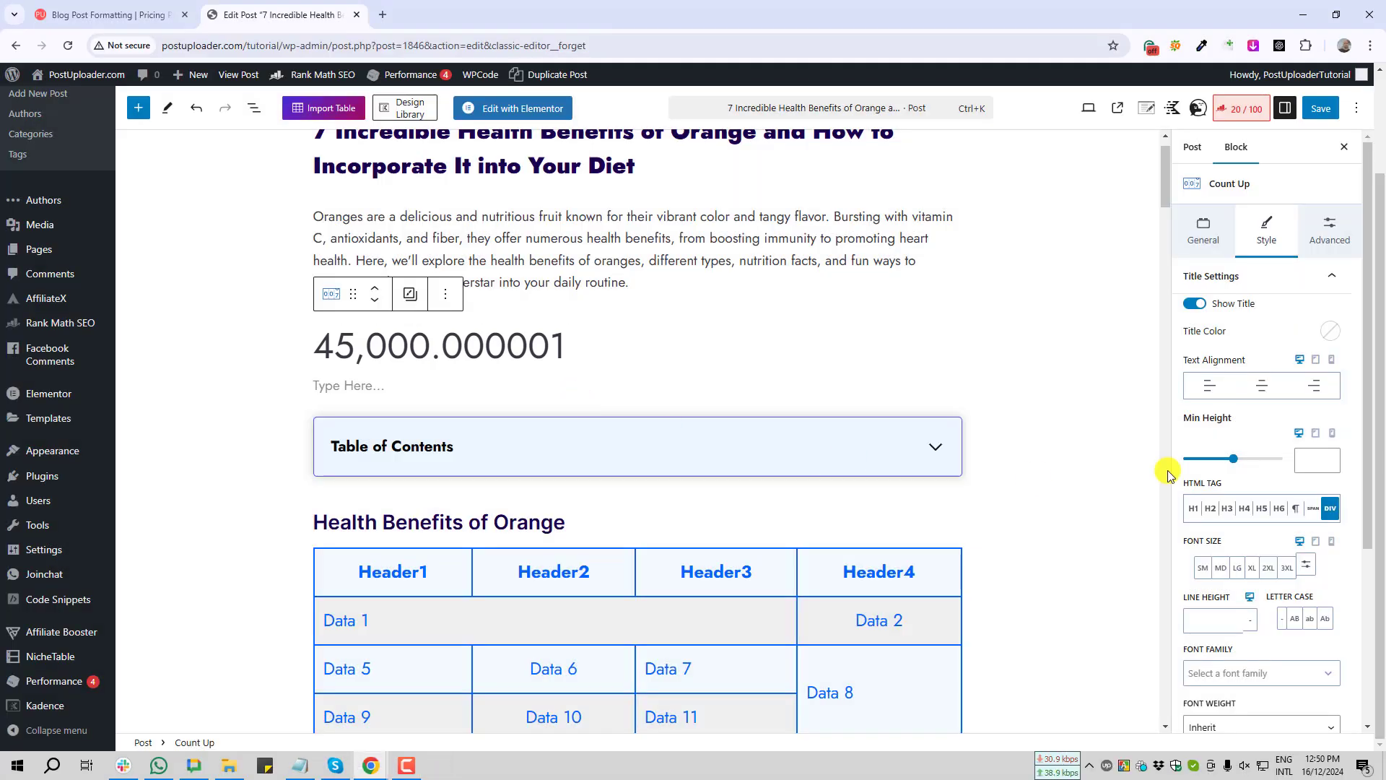
Mark the Title Settings and the title placeholder with temporary screen capture frames, and enter "Count Continue" as the counter's title
key("Print")
left_click_drag(1161, 252, 1338, 367)
left_click_drag(1338, 367, 1350, 379)
mouse_move(270, 361)
left_mouse_down()
mouse_move(344, 390)
mouse_move(607, 408)
left_mouse_up()
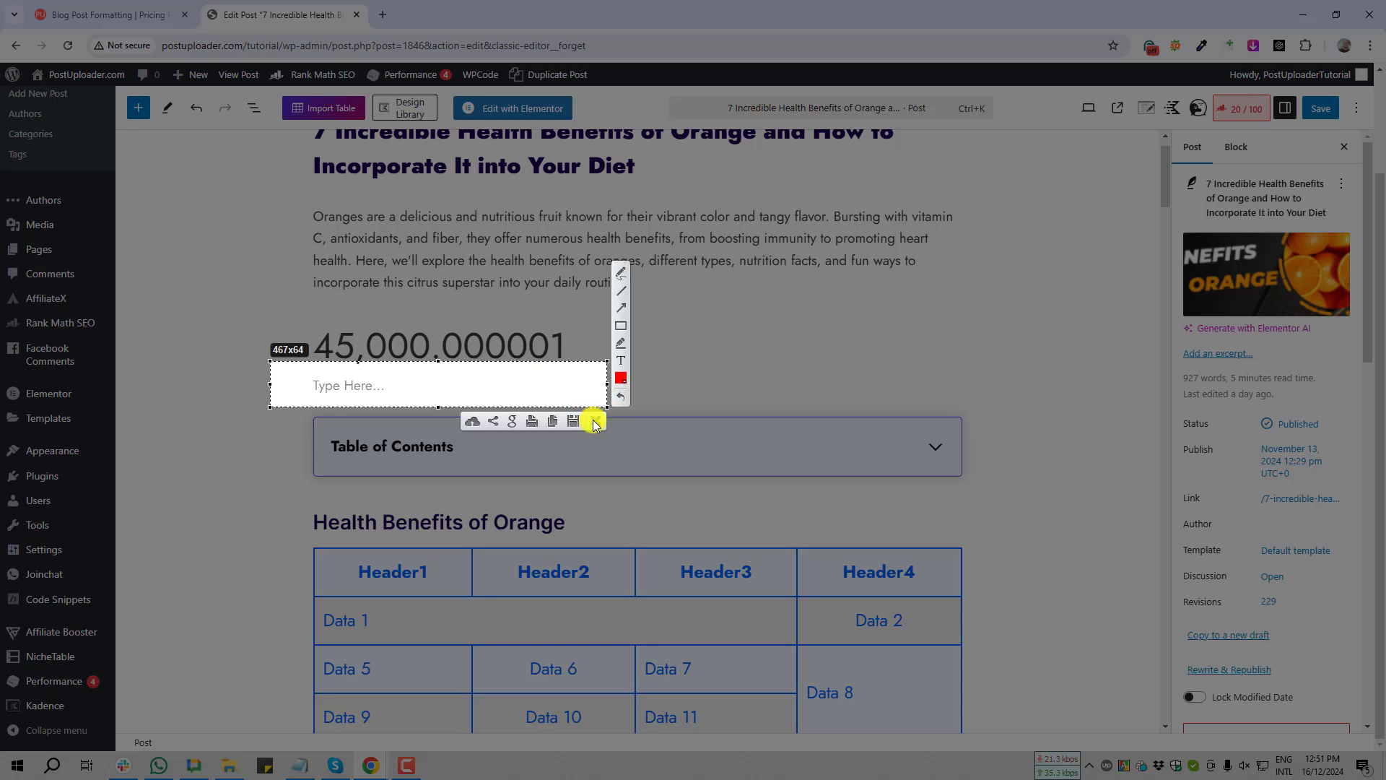
left_click(594, 422)
left_click(341, 387)
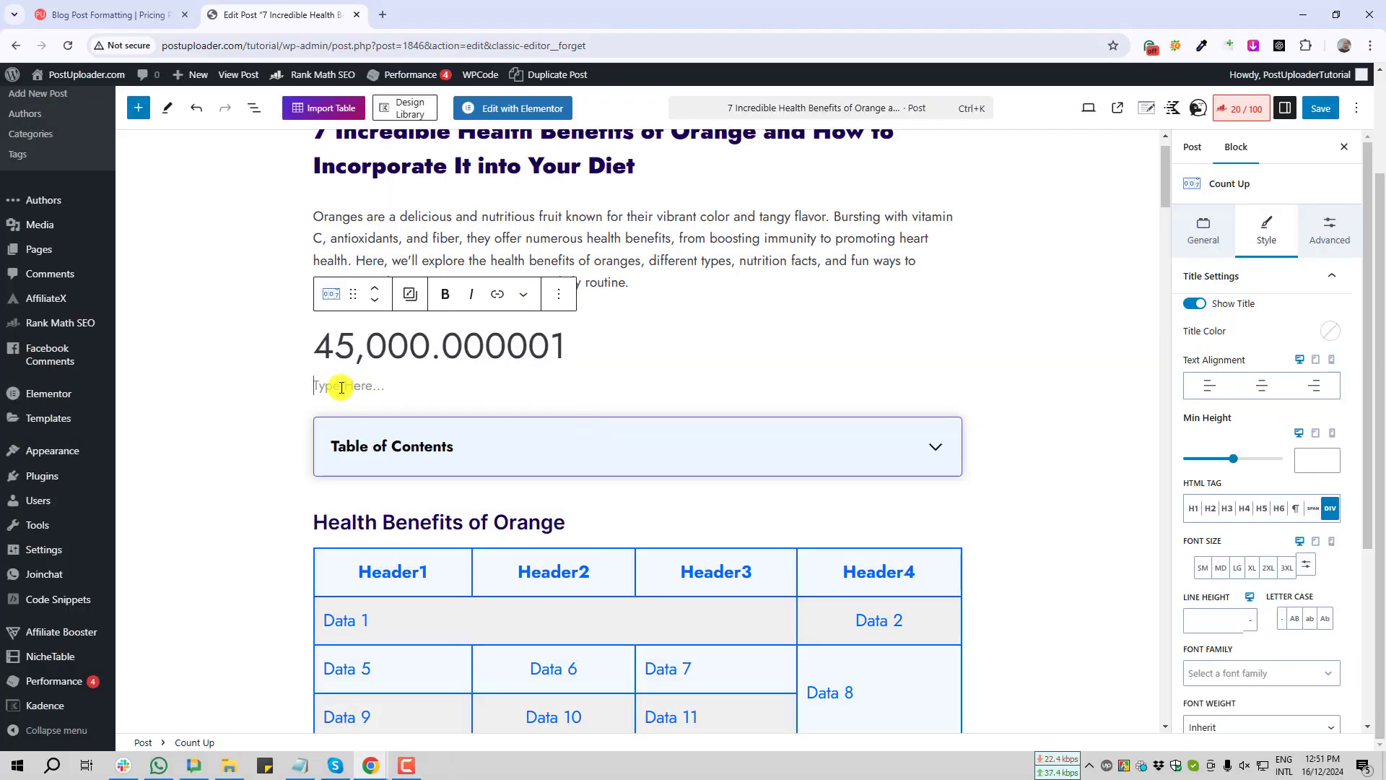
type("Count Continue")
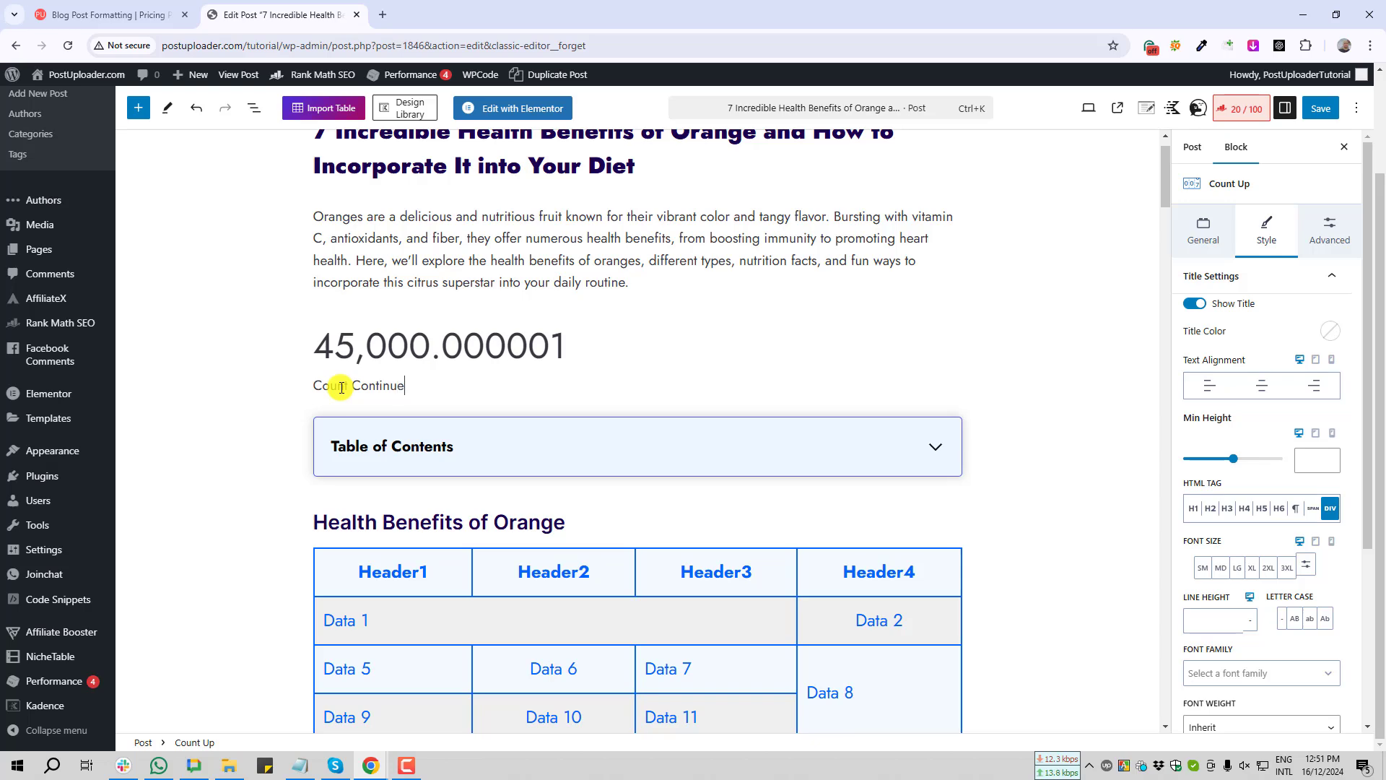
double_click(358, 389)
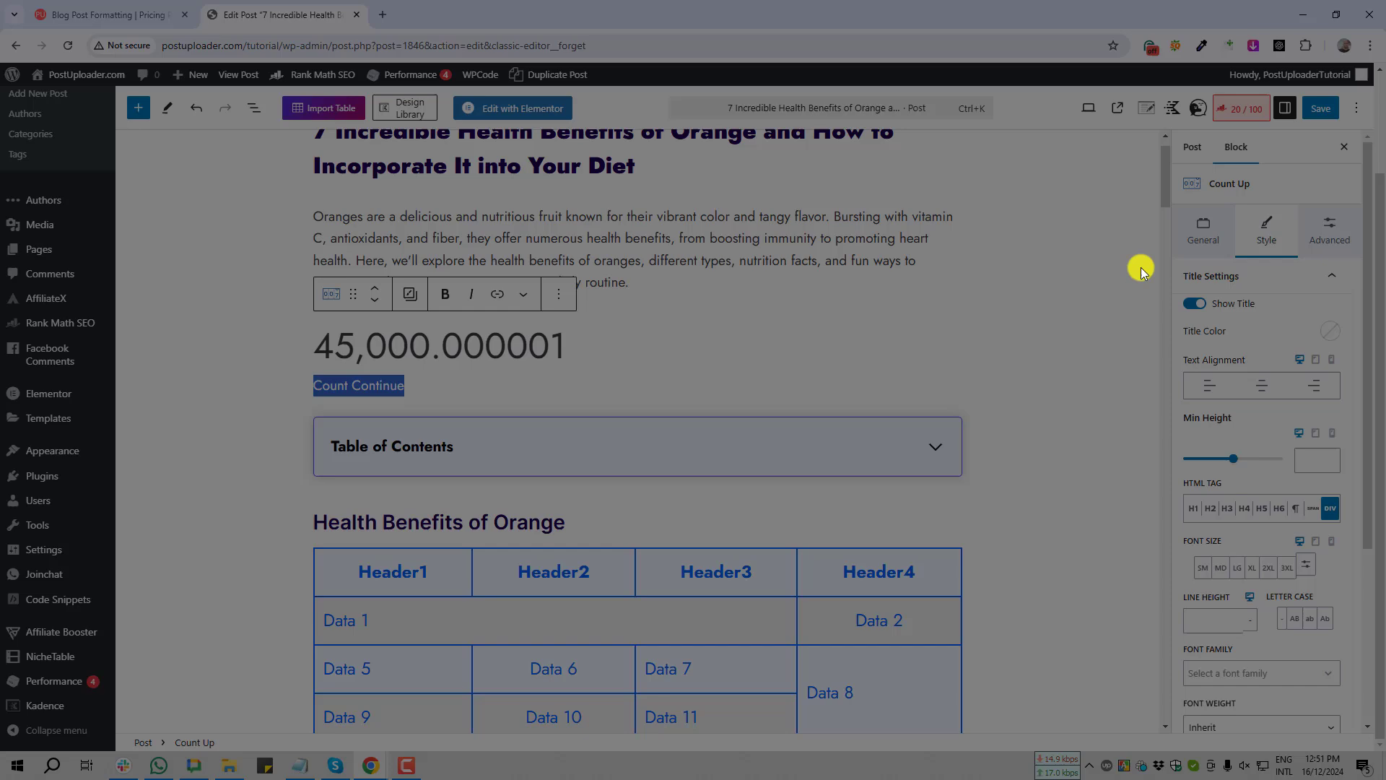
Turn off Show Title for the Count Up block and frame the area below the number with a temporary screen capture
left_click(1190, 304)
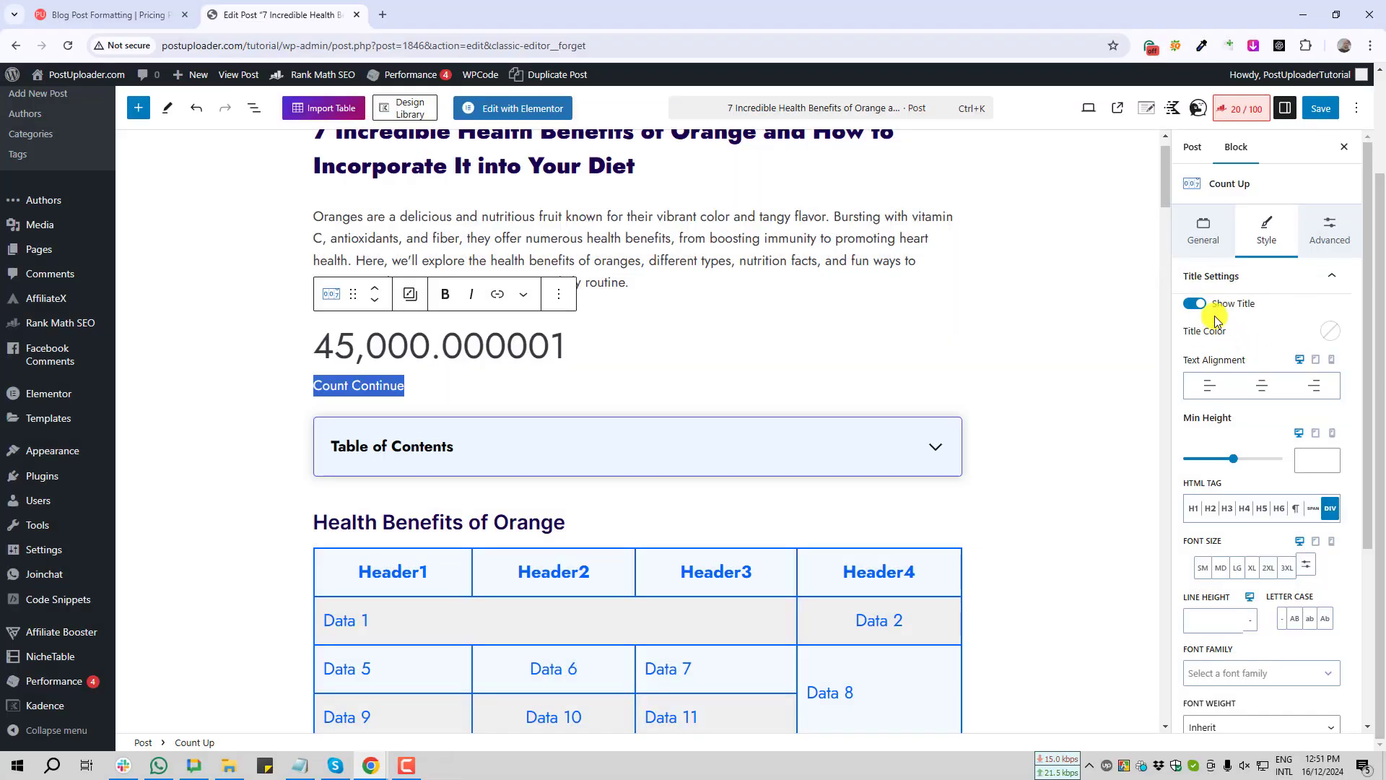
left_click(1192, 304)
key("Print")
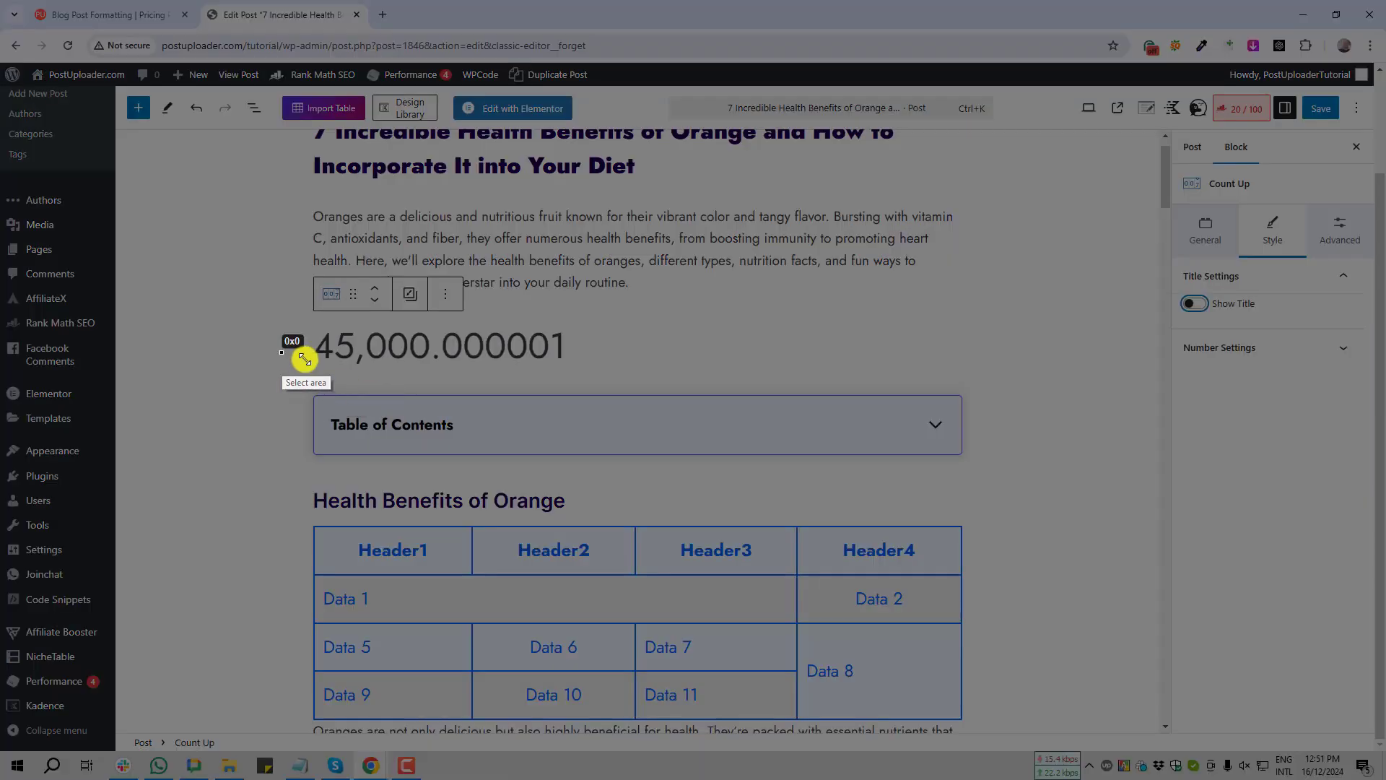
left_click_drag(282, 353, 572, 406)
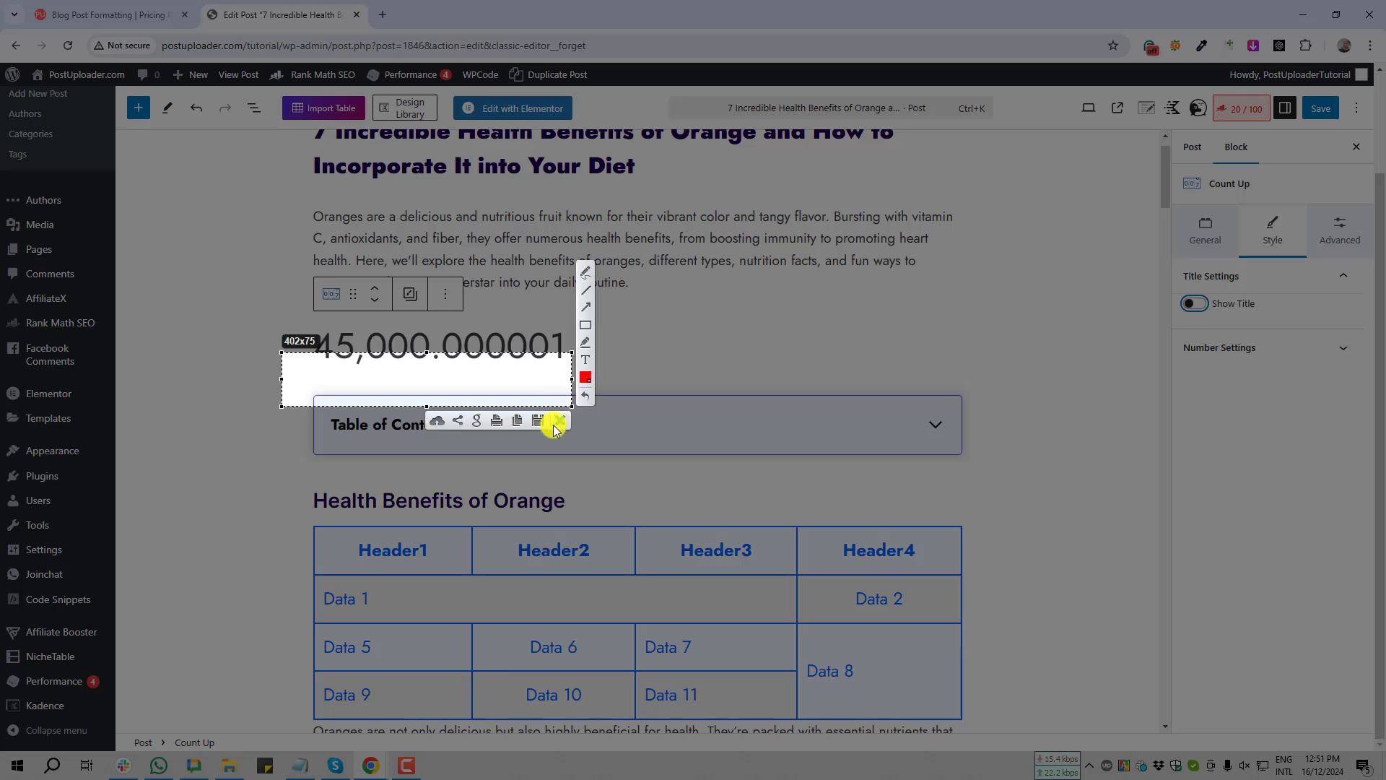
left_click(555, 420)
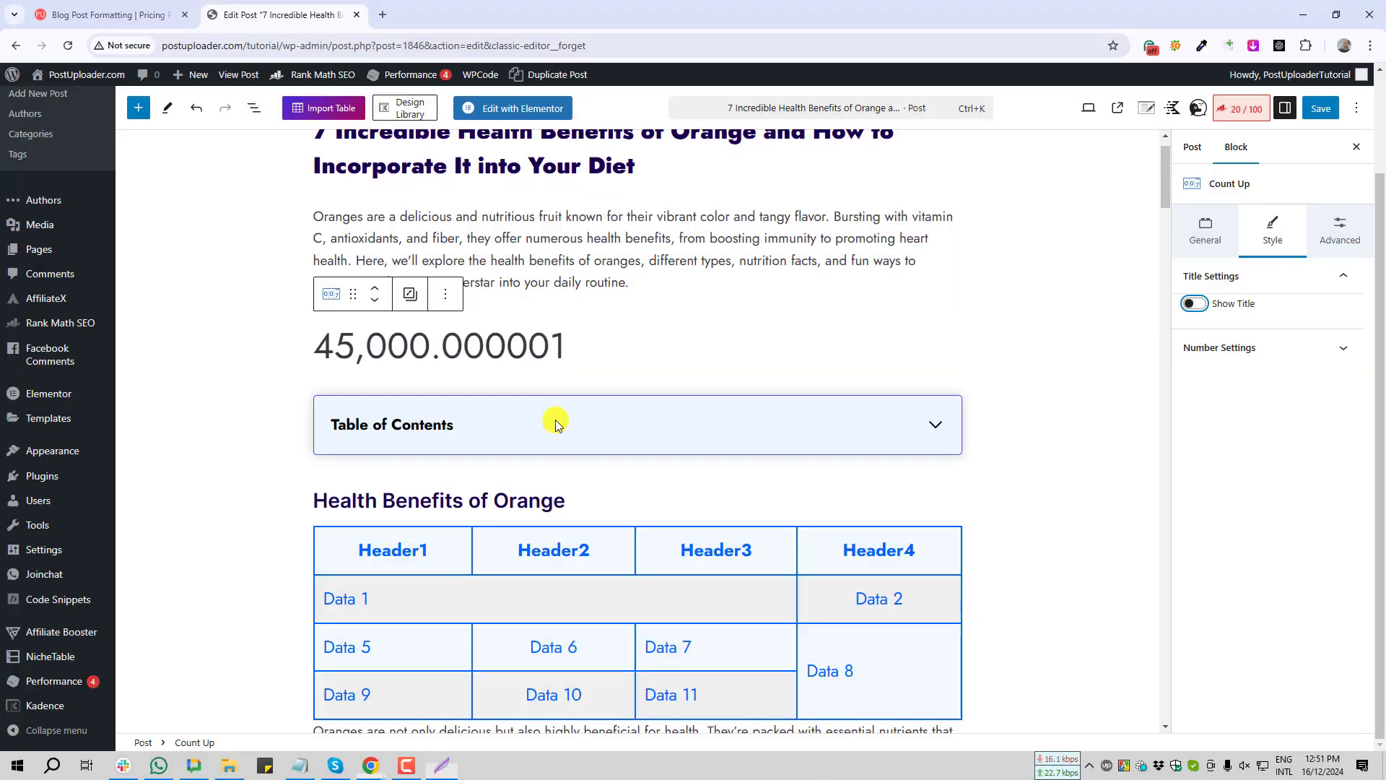
Turn Show Title back on and frame the title text with a temporary screen capture
left_click(1202, 309)
key("Print")
left_click_drag(291, 370, 431, 410)
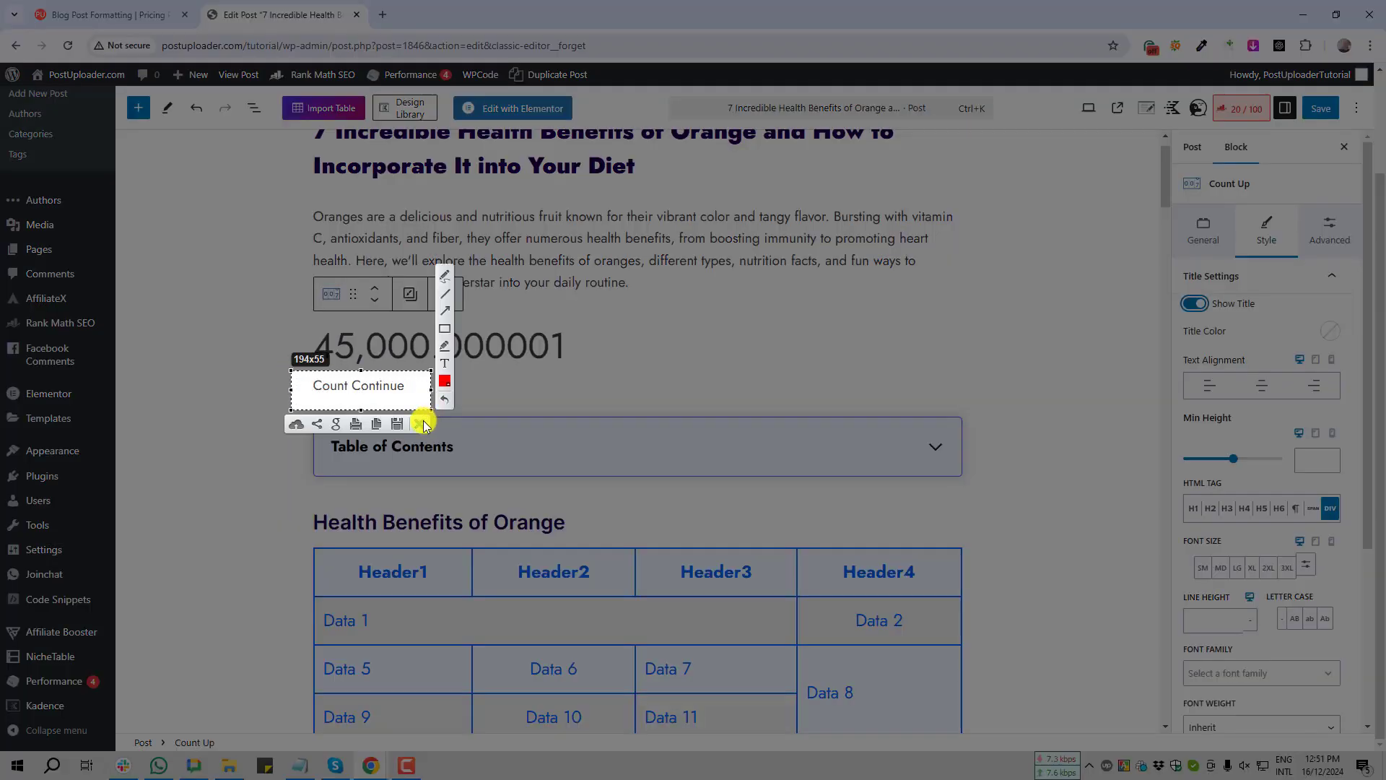
left_click(422, 424)
Set the title color to blue 0064FF, framing the Title Color setting and the title text with temporary screen captures
key("Print")
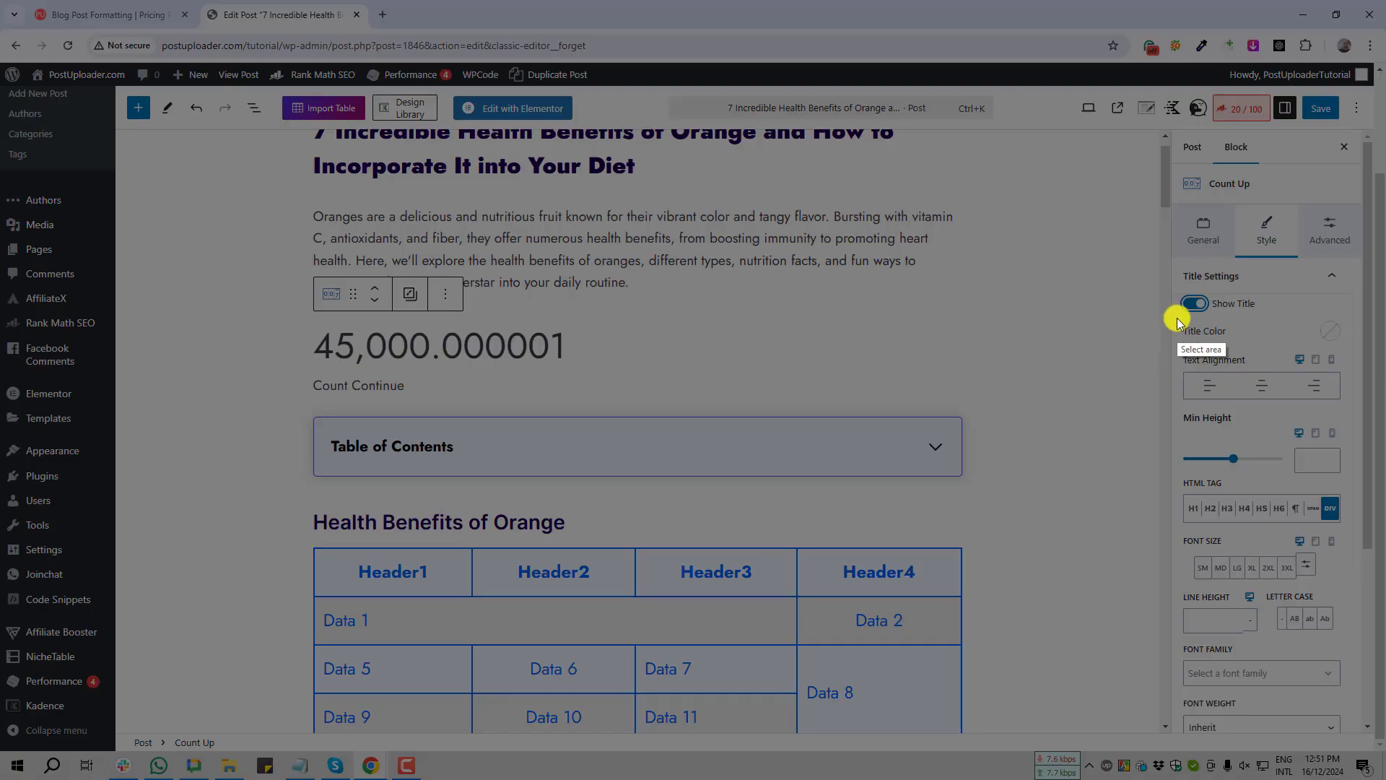
left_click_drag(1177, 315, 1359, 355)
left_click(1349, 368)
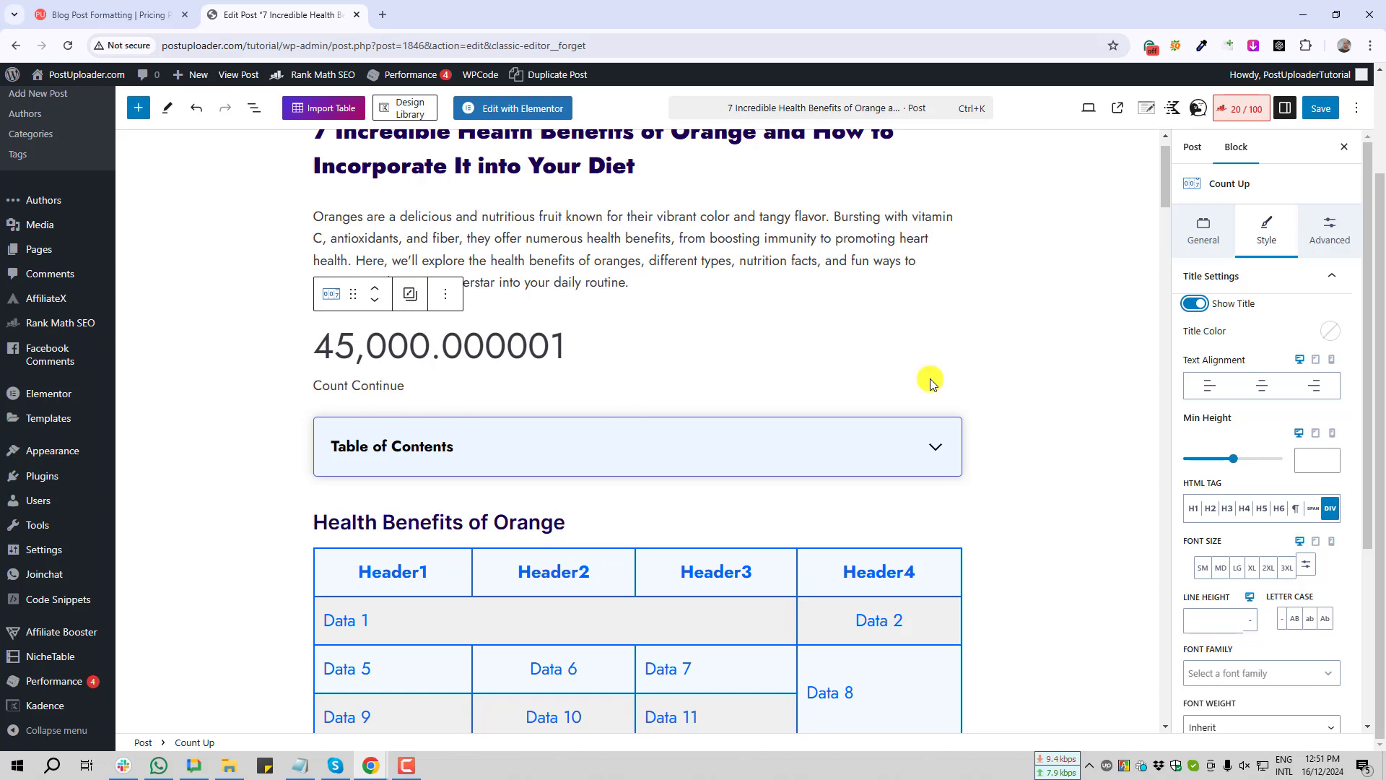
left_click(1333, 333)
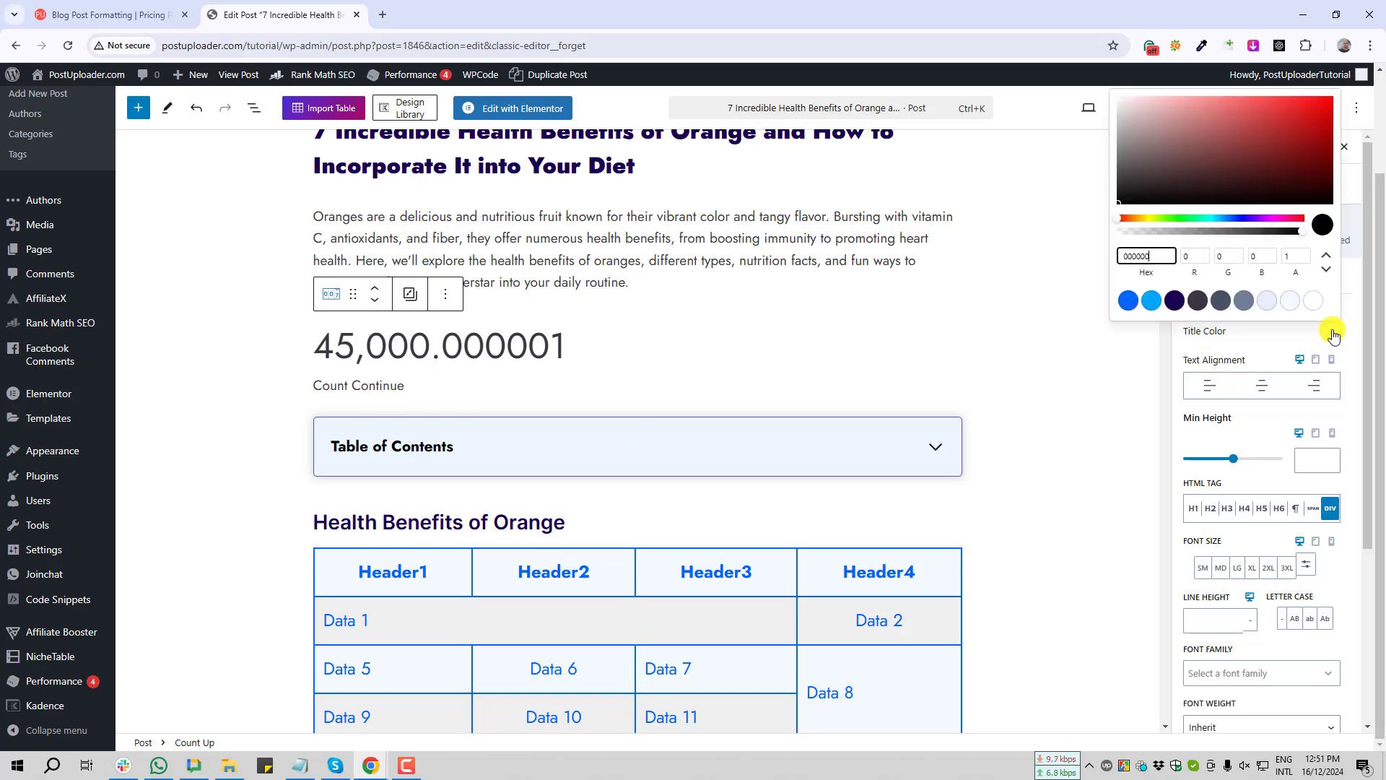
left_click(1129, 301)
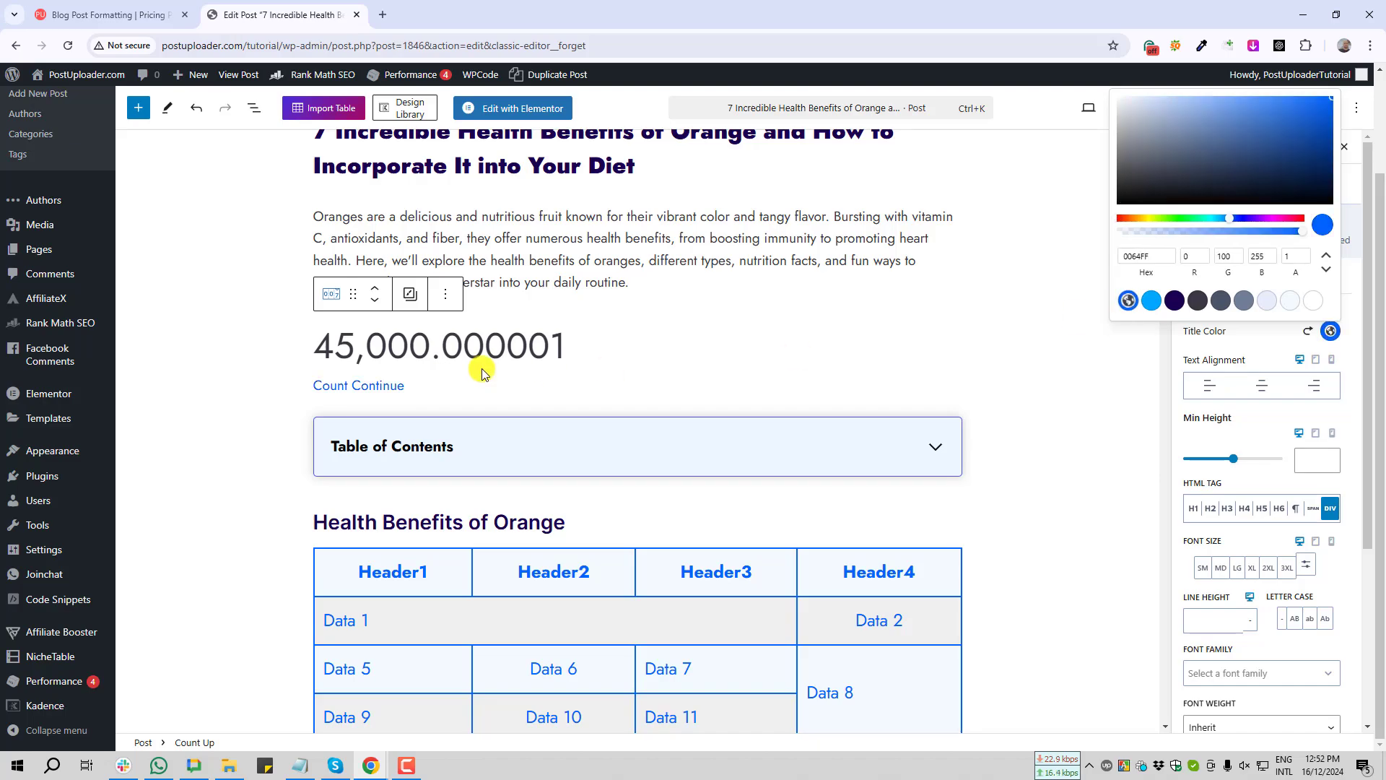
key("Print")
left_click_drag(283, 365, 450, 412)
left_click(440, 426)
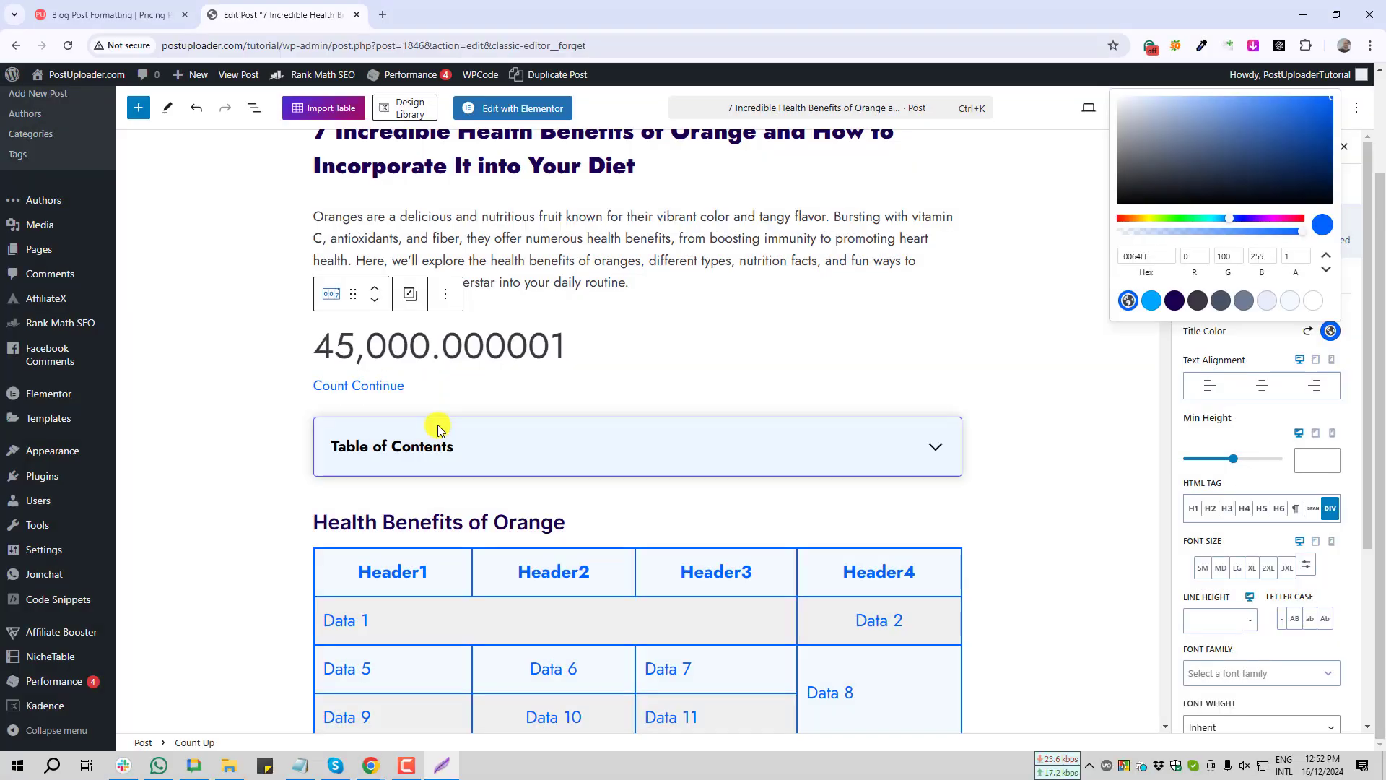
left_click(1186, 365)
Center the counter's title, framing the Text Alignment setting, its center option and the title text with temporary screen captures
key("Print")
left_click_drag(1174, 347, 1354, 414)
left_click(1344, 427)
key("Print")
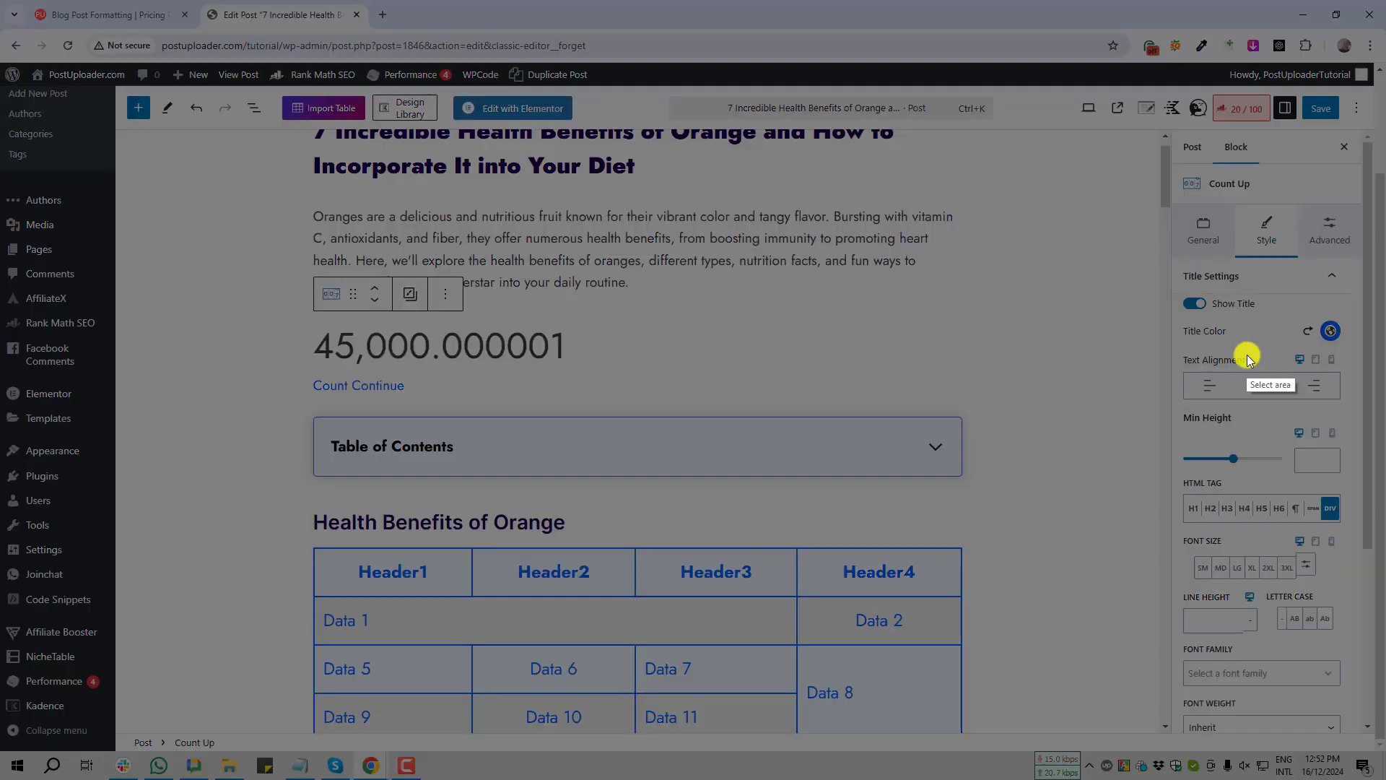
left_click_drag(1247, 353, 1289, 410)
left_click(1281, 419)
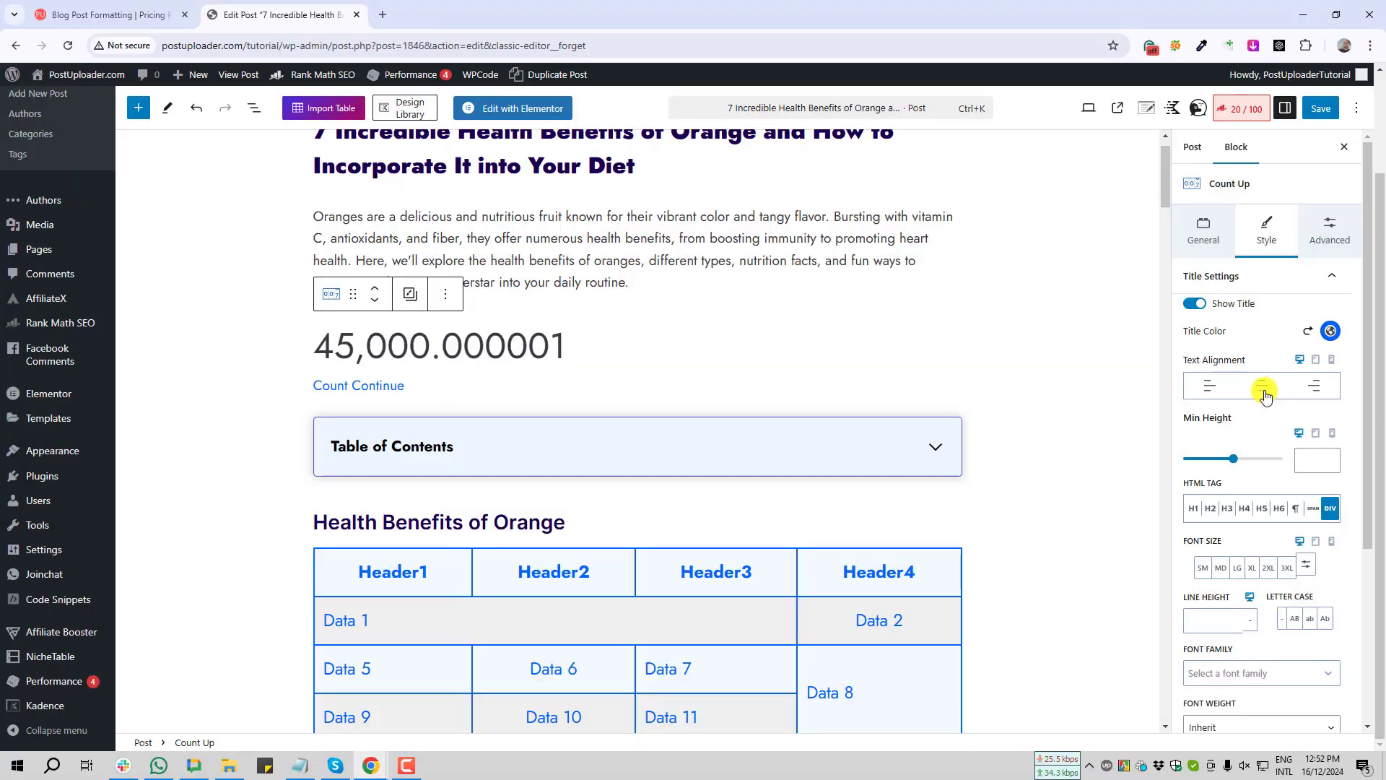
left_click(1264, 388)
key("Print")
left_click_drag(573, 360, 710, 414)
key("Escape")
Mark the Min Height and HTML Tag settings and the title text with temporary screen capture frames
scroll(1213, 322, "down", 2)
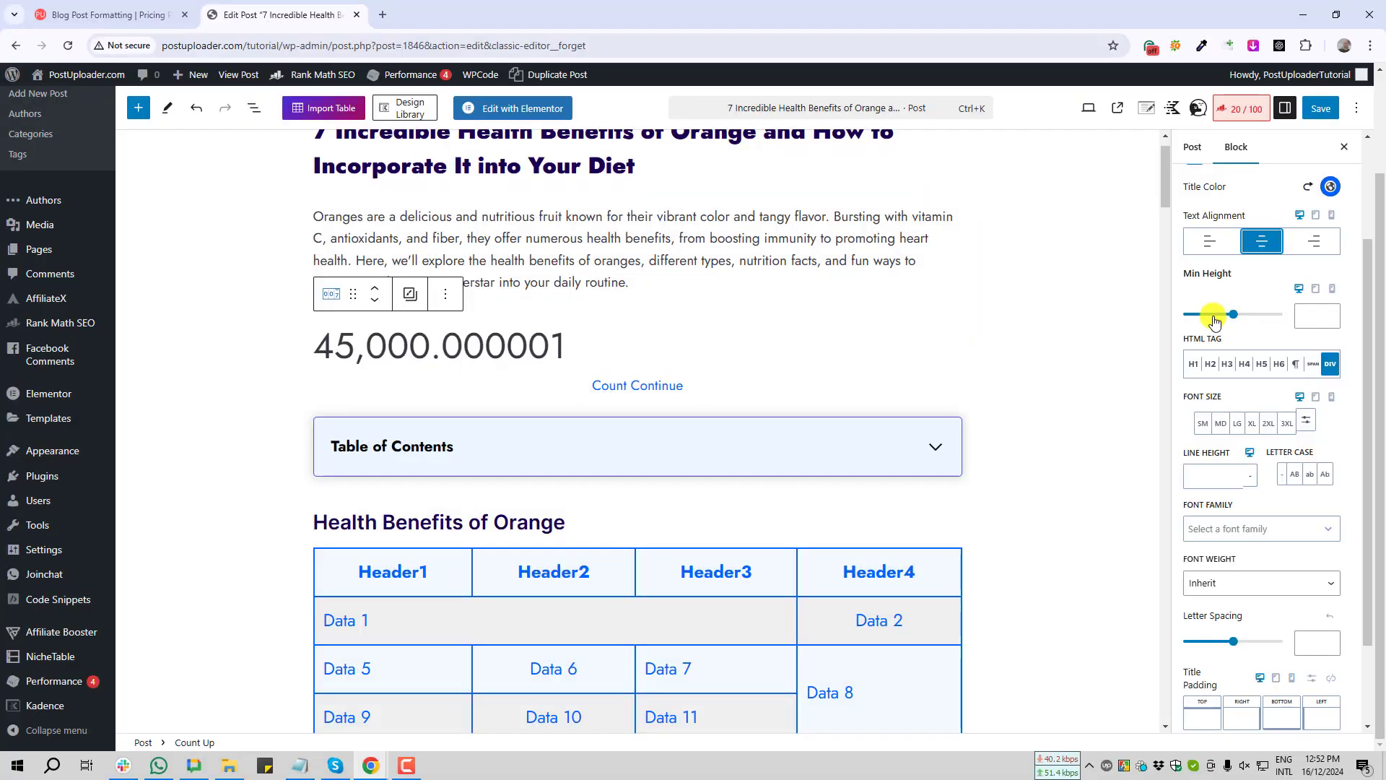
key("Print")
mouse_move(1167, 258)
left_mouse_down()
mouse_move(1261, 294)
mouse_move(1227, 321)
mouse_move(1335, 371)
left_mouse_up()
left_click(1244, 309)
scroll(1191, 351, "down", 1)
key("Print")
left_click(1332, 380)
key("Print")
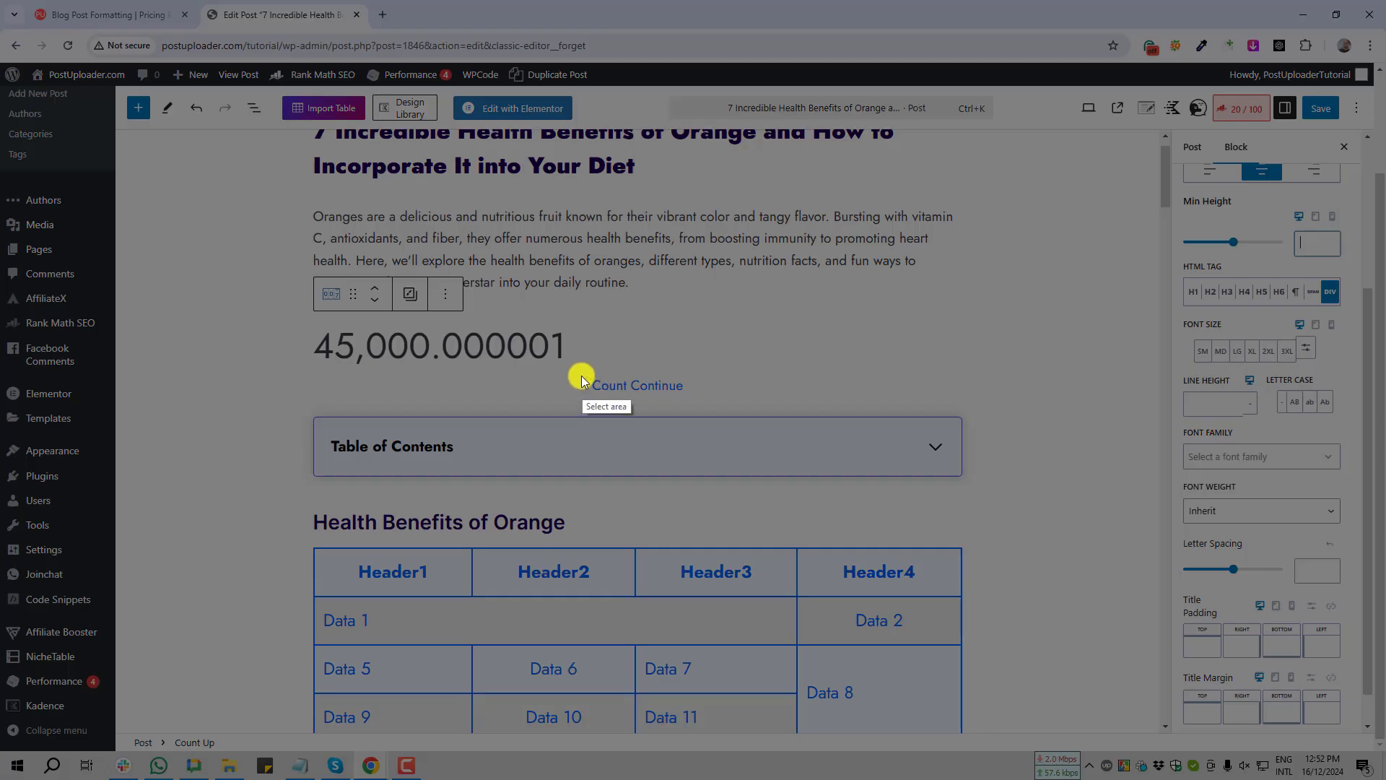
left_click_drag(581, 375, 706, 403)
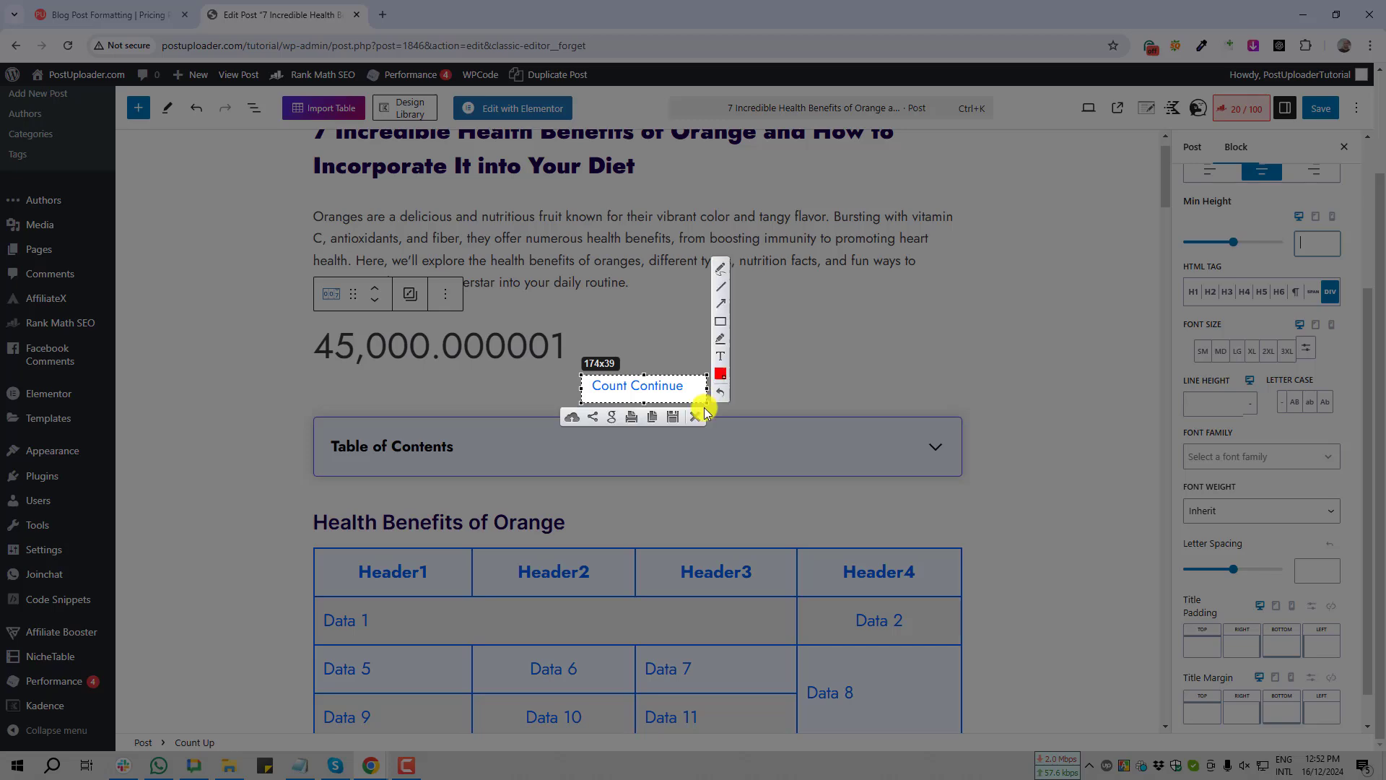
left_click(699, 413)
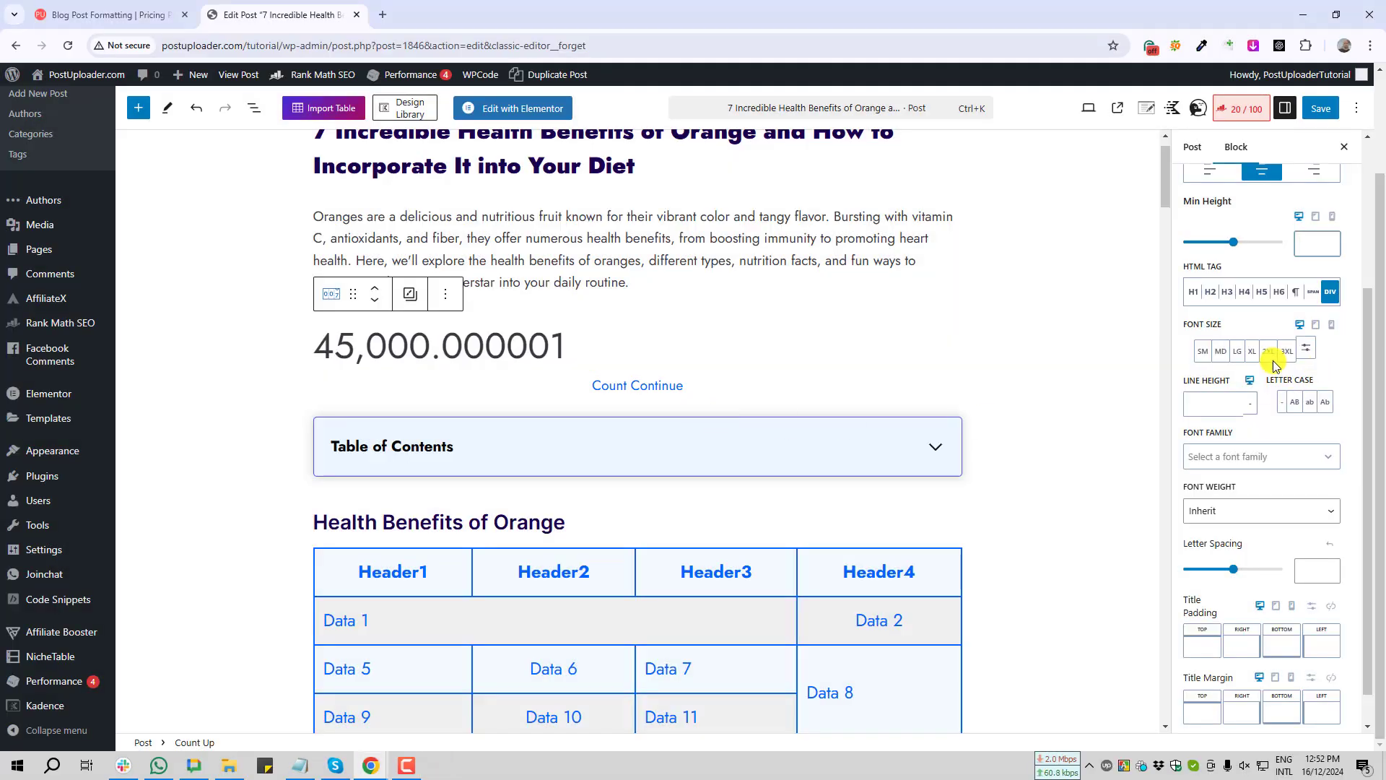
Try the XL and LG title font sizes, frame the custom size option with a temporary screen capture, and set a custom size of 25 px
left_click(1251, 357)
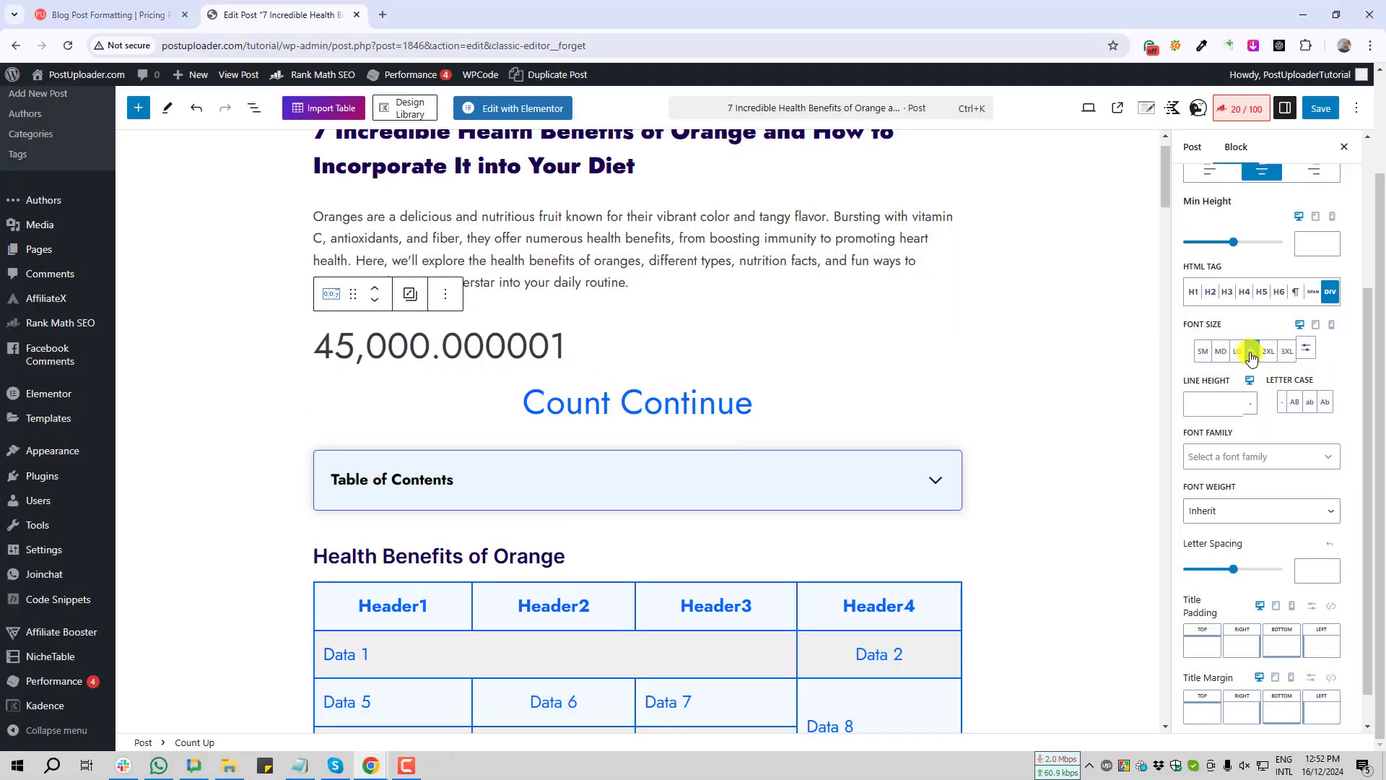
left_click(1236, 352)
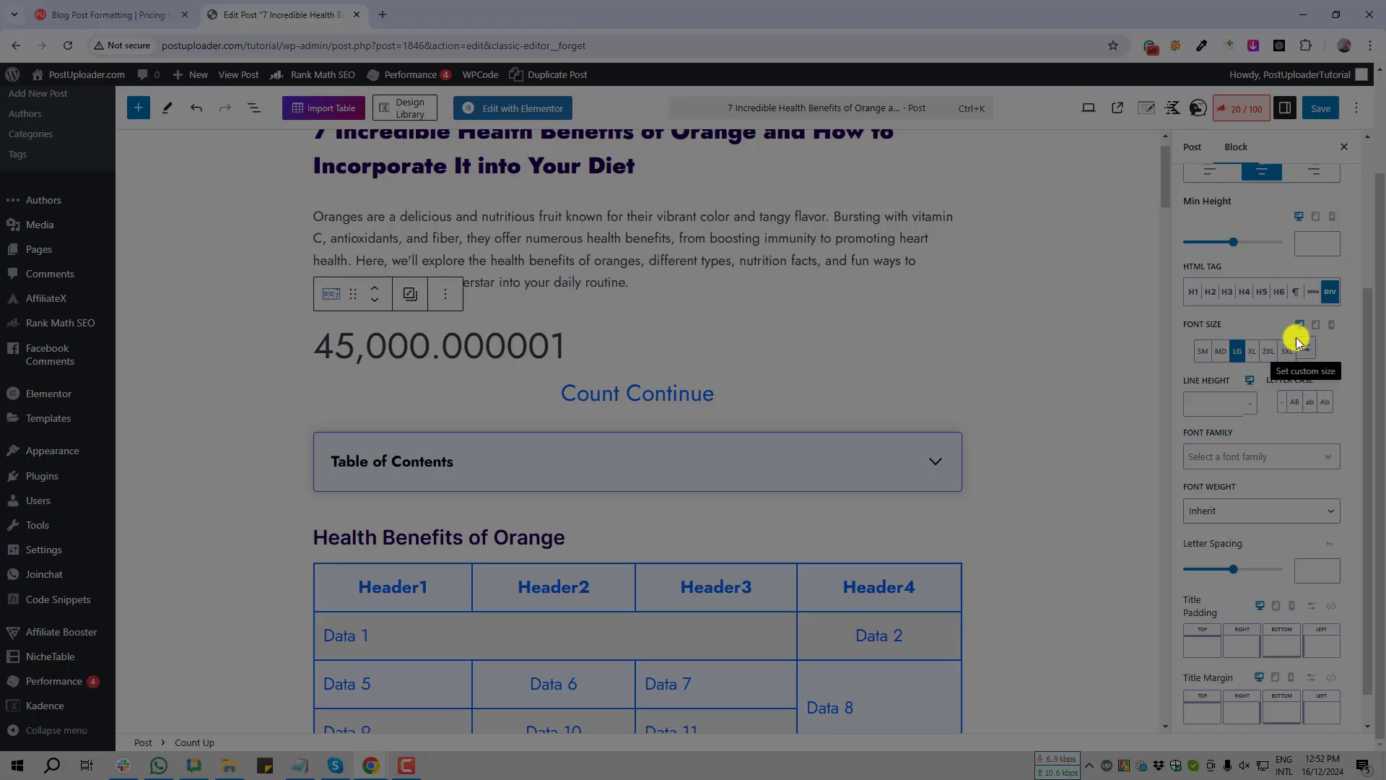
left_click_drag(1319, 363, 1316, 372)
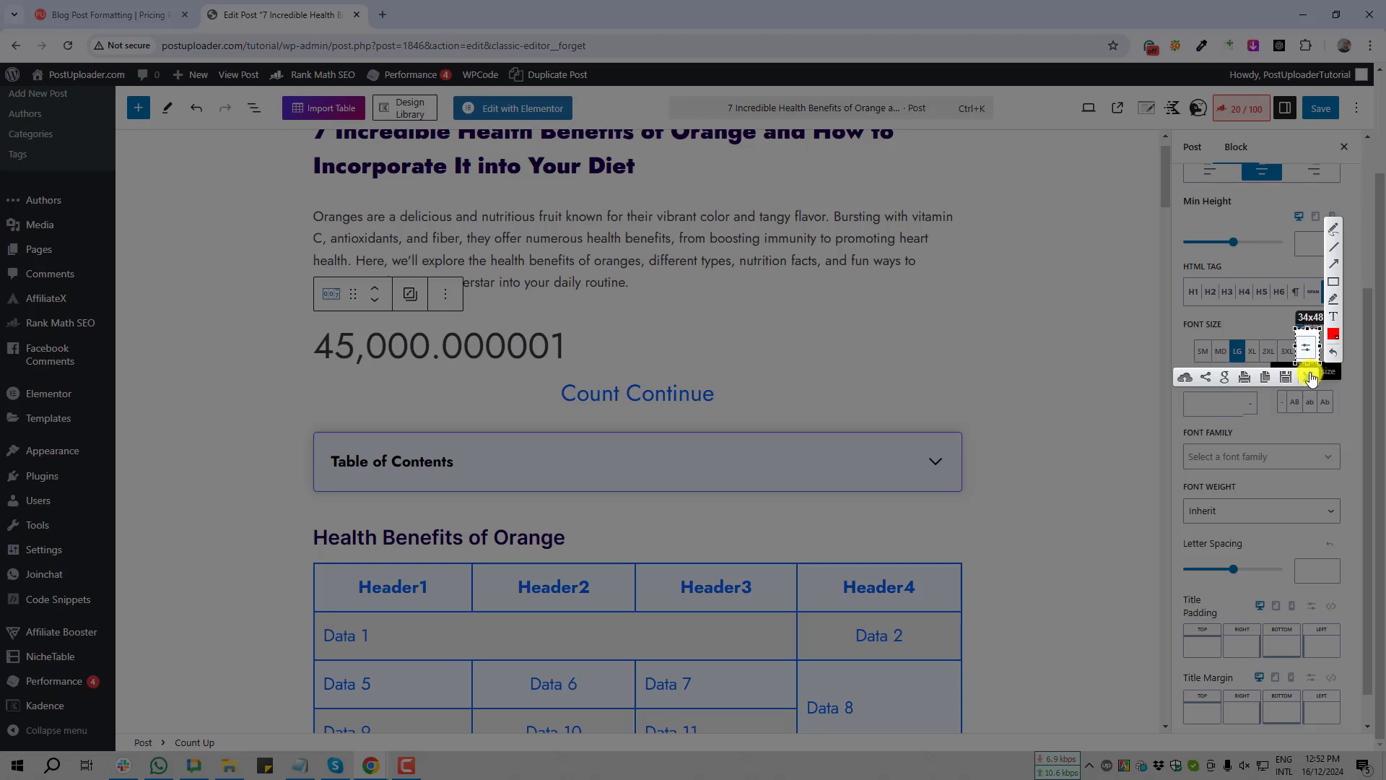
left_click(1309, 376)
left_click(1306, 347)
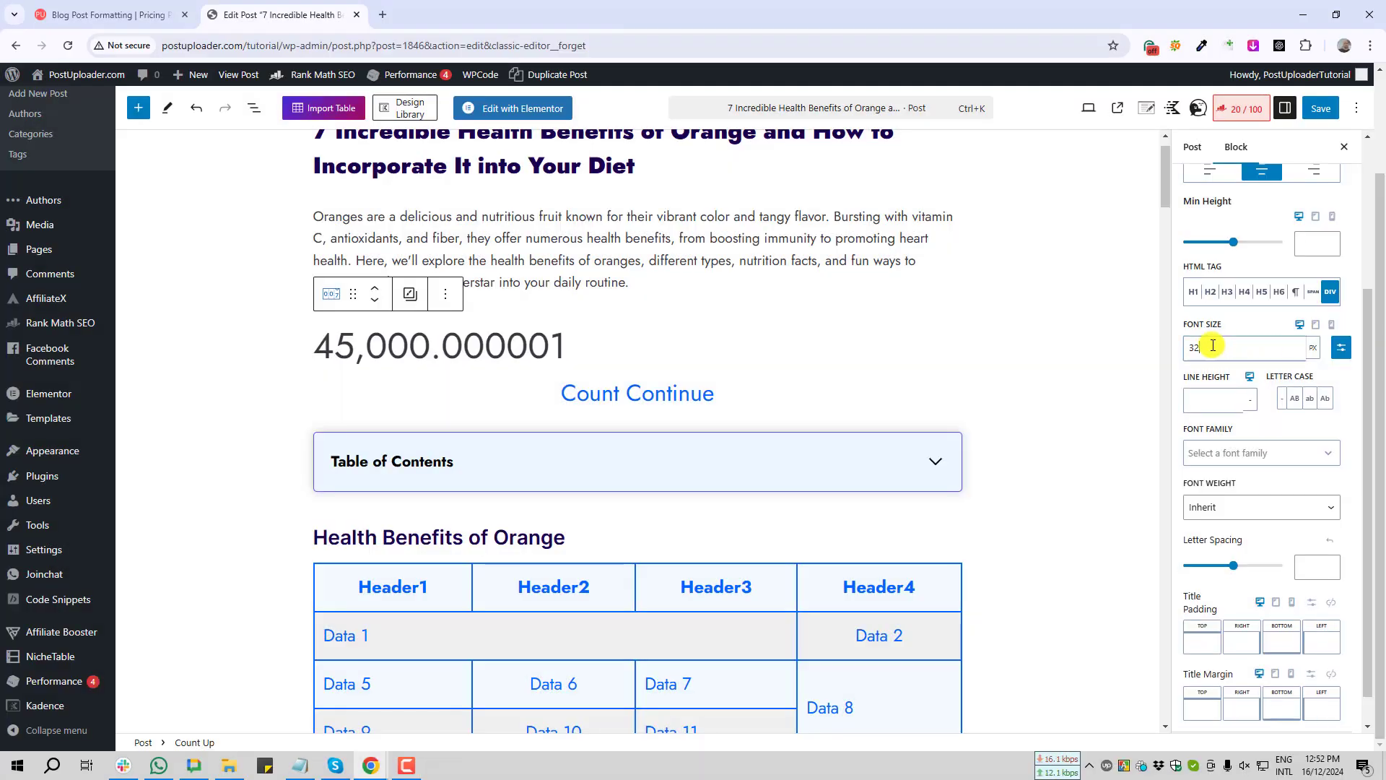
left_click_drag(1213, 345, 1174, 349)
type("25")
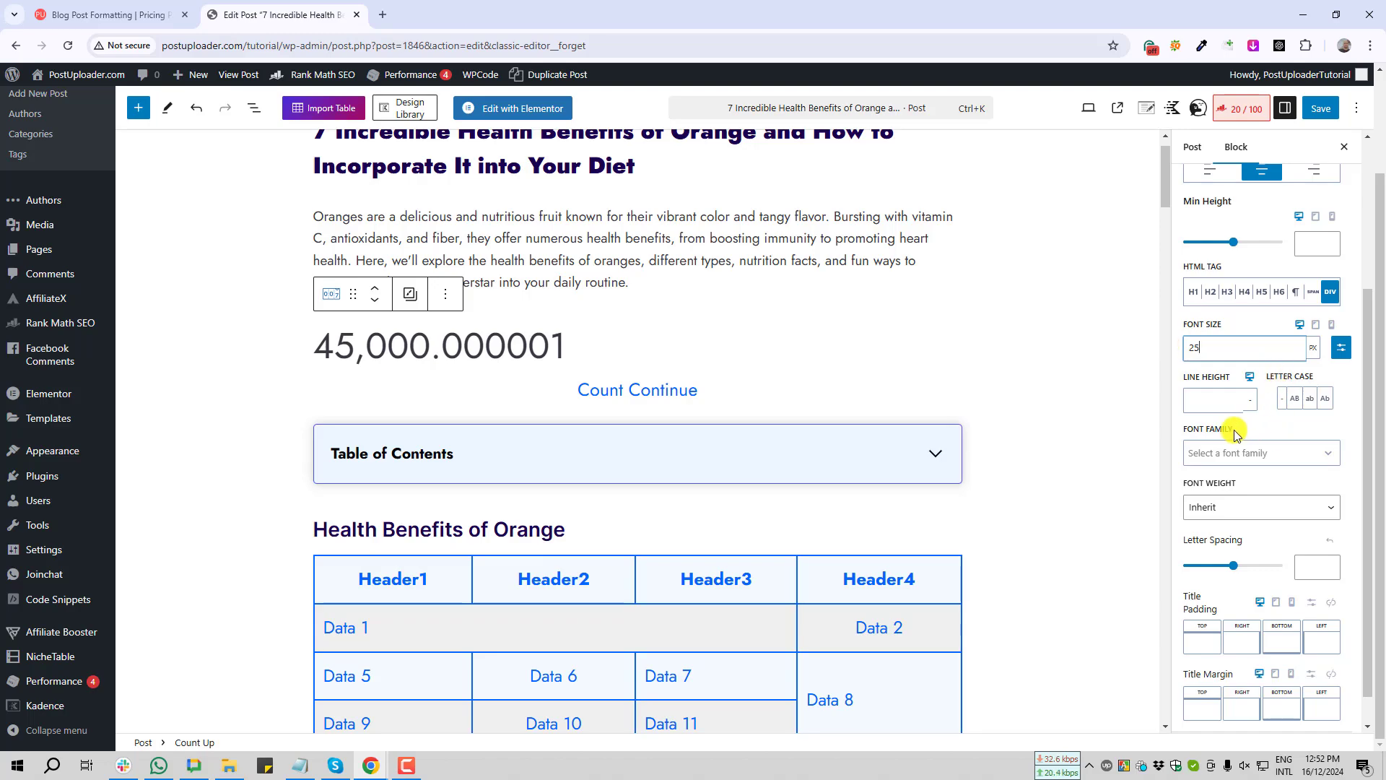
Frame the title's Line Height and Letter Case settings and the AB option with temporary screen captures, and set the letter case to AB (uppercase)
key("Print")
left_click_drag(1172, 360, 1348, 433)
left_click(1340, 441)
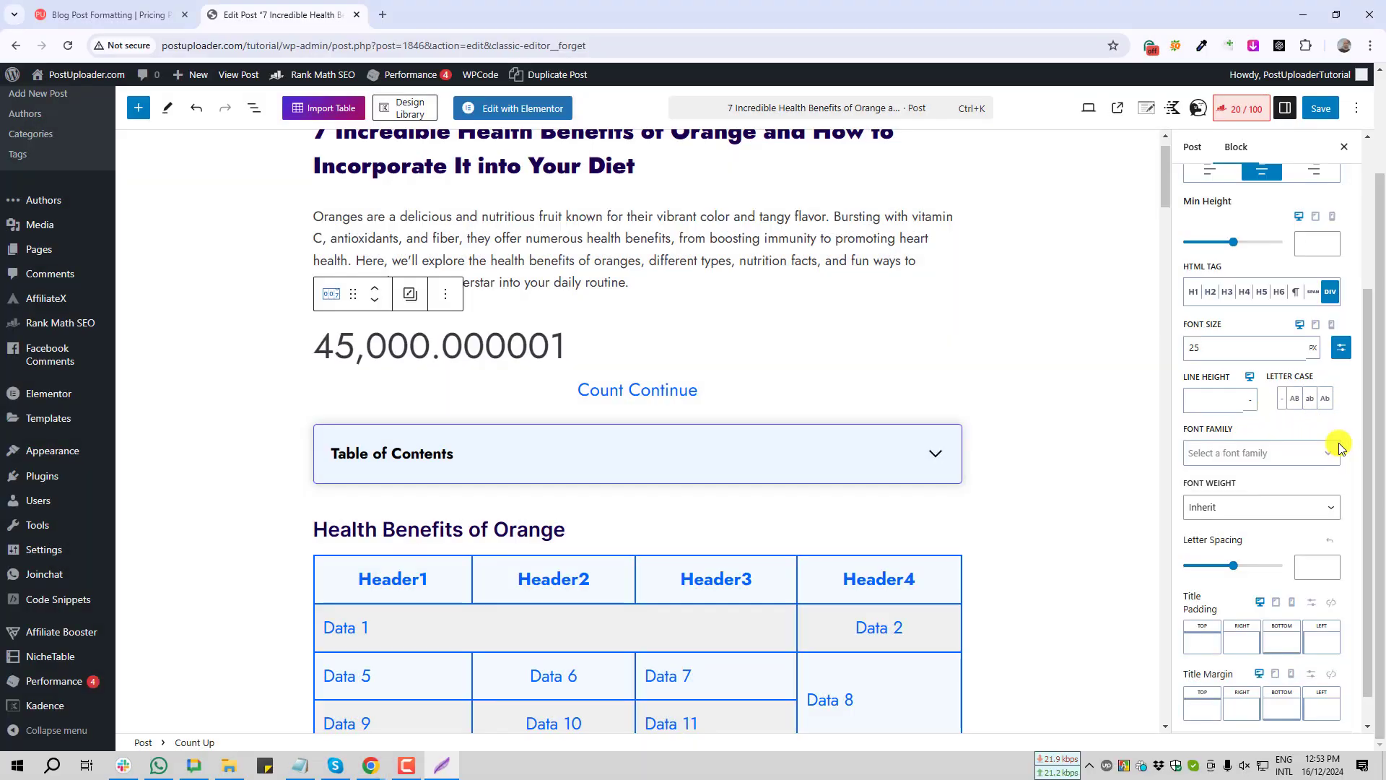
key("Print")
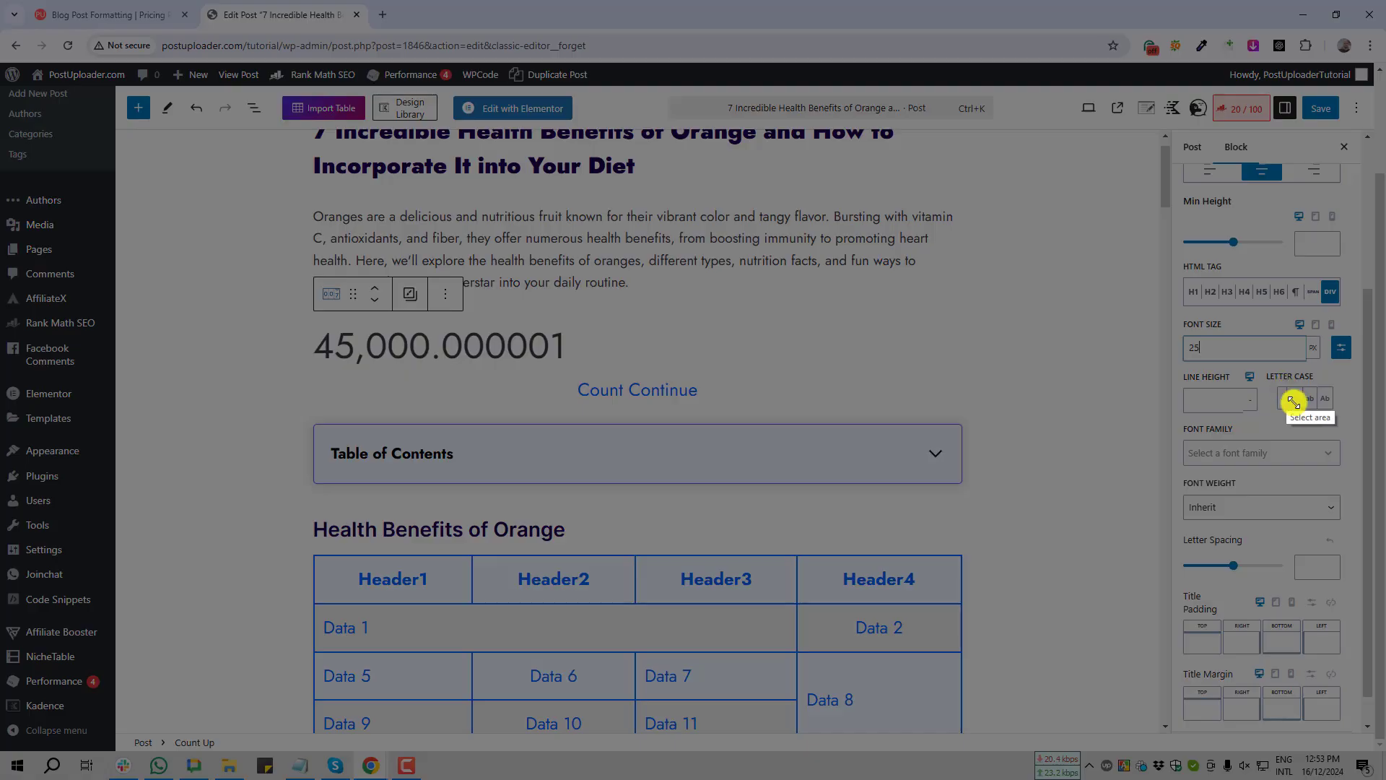
left_click_drag(1286, 387, 1304, 411)
left_click(1292, 427)
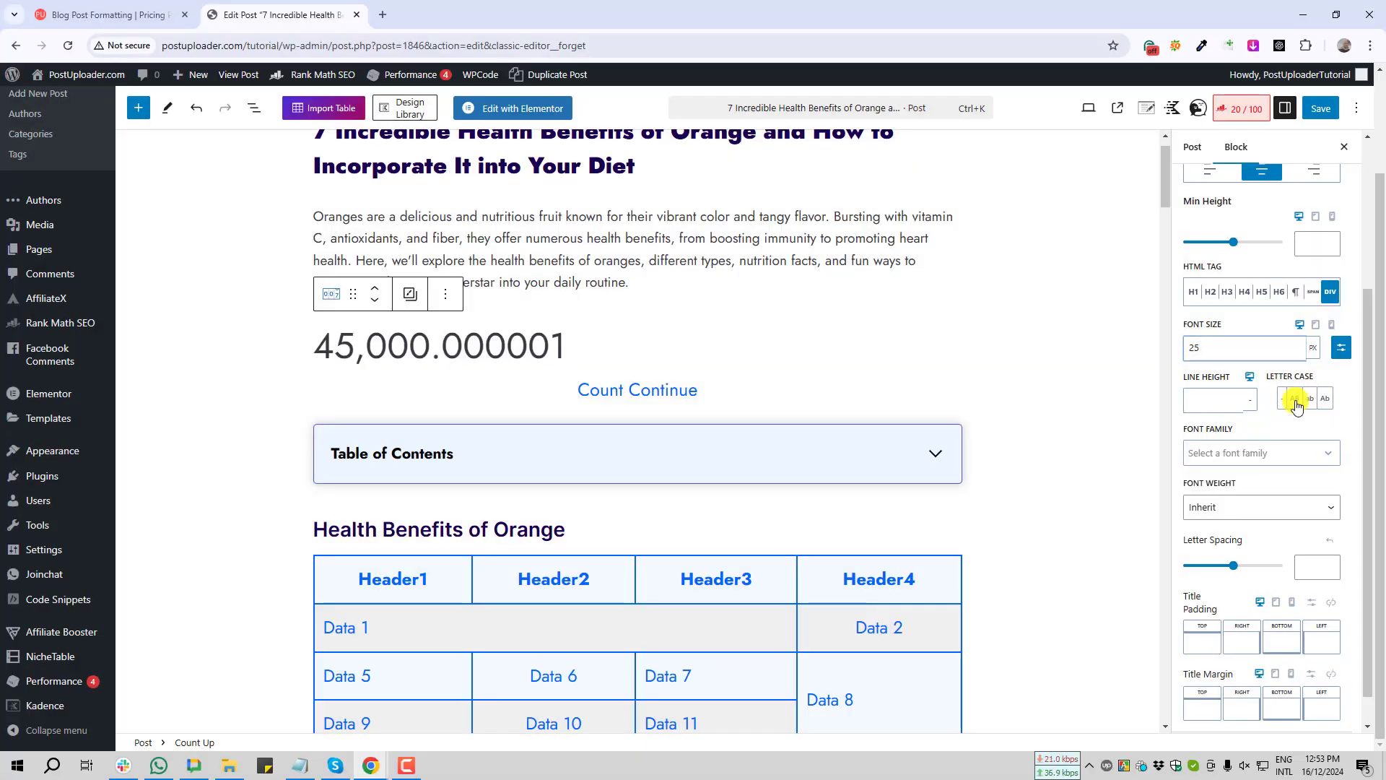
left_click(1296, 399)
Mark the title's Font Family, Font Weight, Letter Spacing, Title Padding and Title Margin settings with a temporary screen capture frame
key("Print")
left_click_drag(1174, 421, 1358, 728)
Frame the Number Settings section with a temporary screen capture and expand it
scroll(1242, 502, "down", 2)
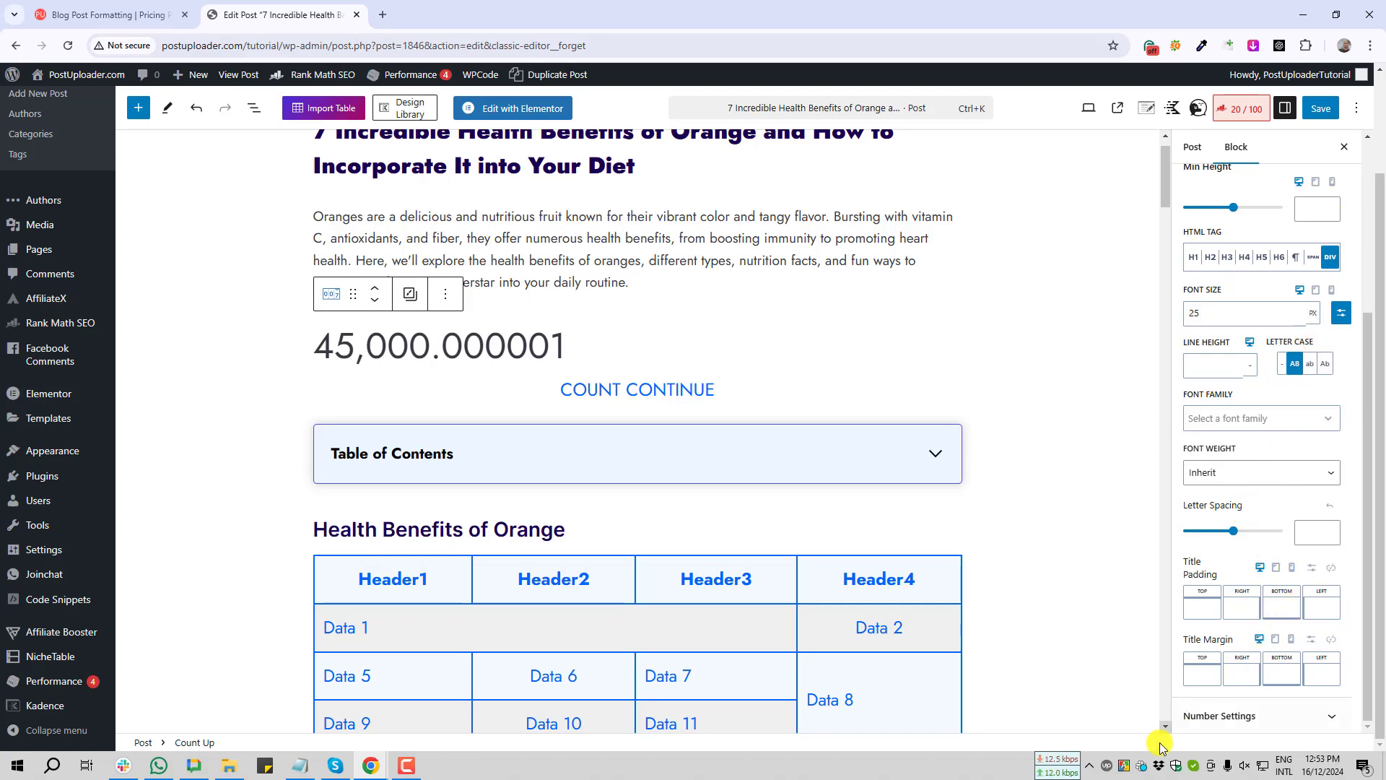
key("Print")
left_click_drag(1164, 694, 1351, 741)
left_click(1359, 751)
key("Print")
left_click(1343, 754)
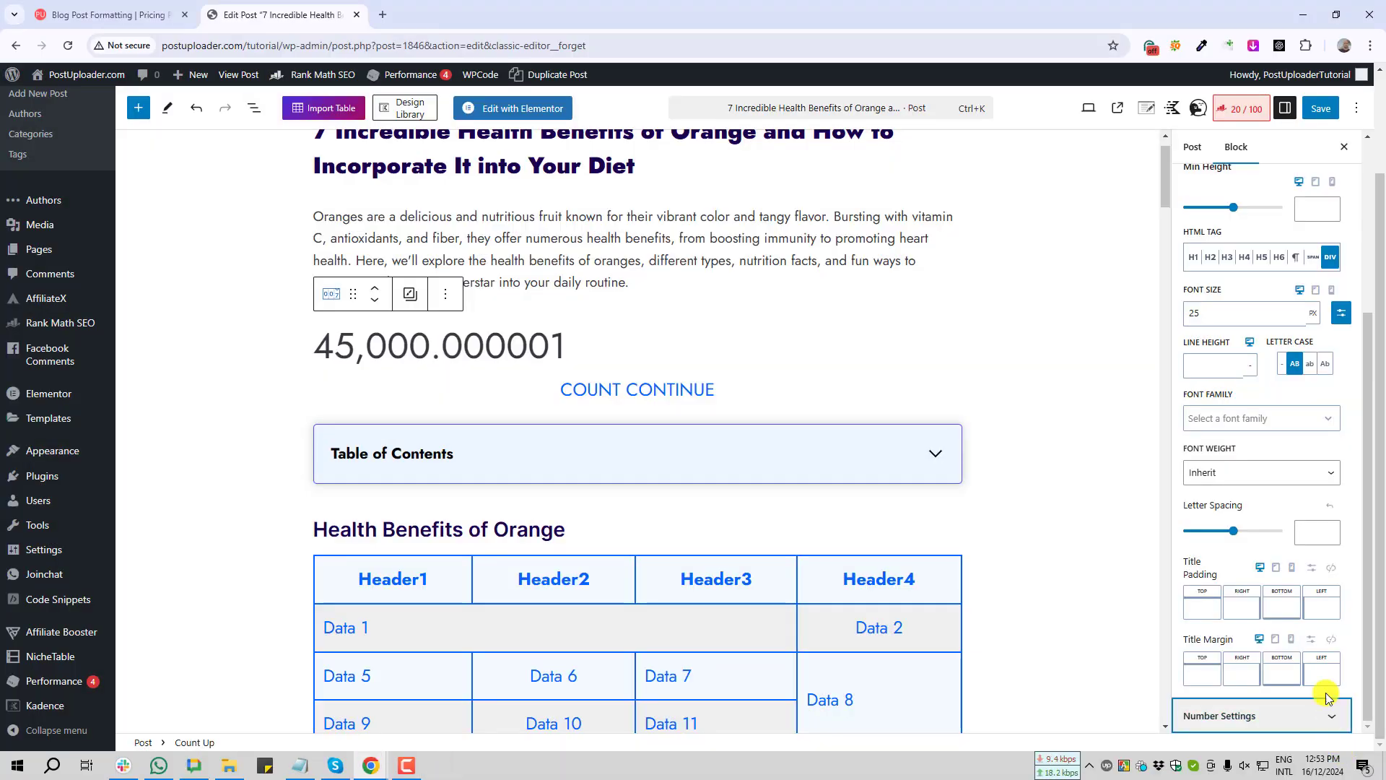
left_click(1327, 716)
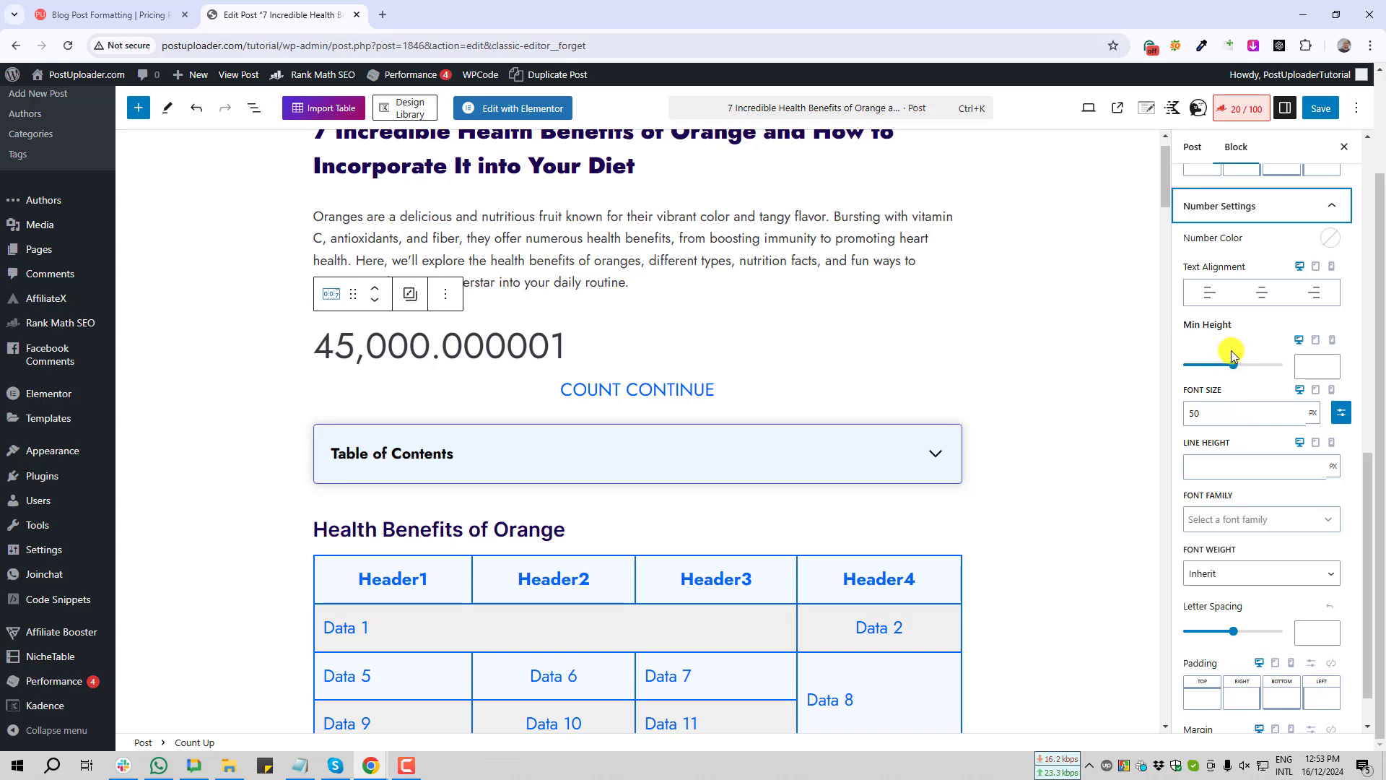
left_click(1180, 232)
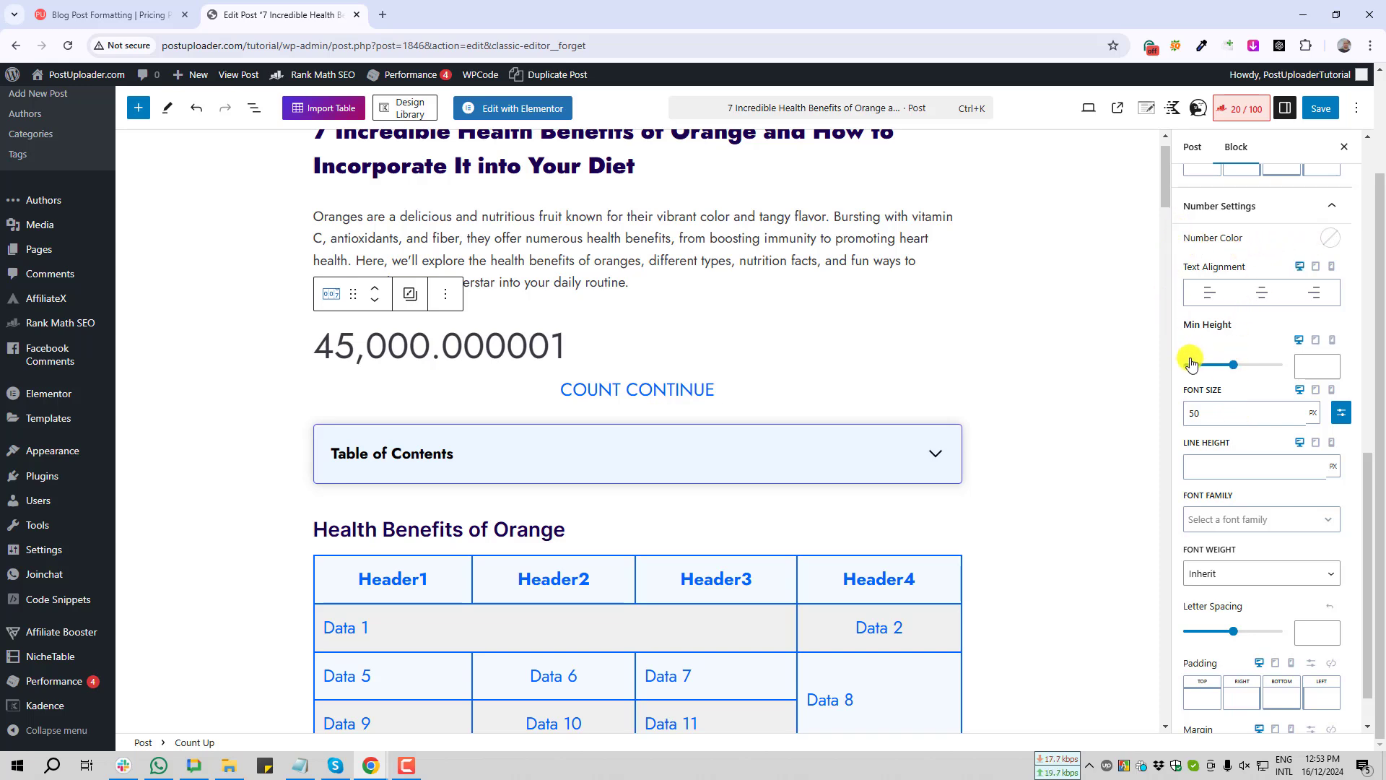
Set the number color to light blue 00A7FF, framing the Number Color setting and the counter number with temporary screen captures
scroll(1199, 376, "up", 10)
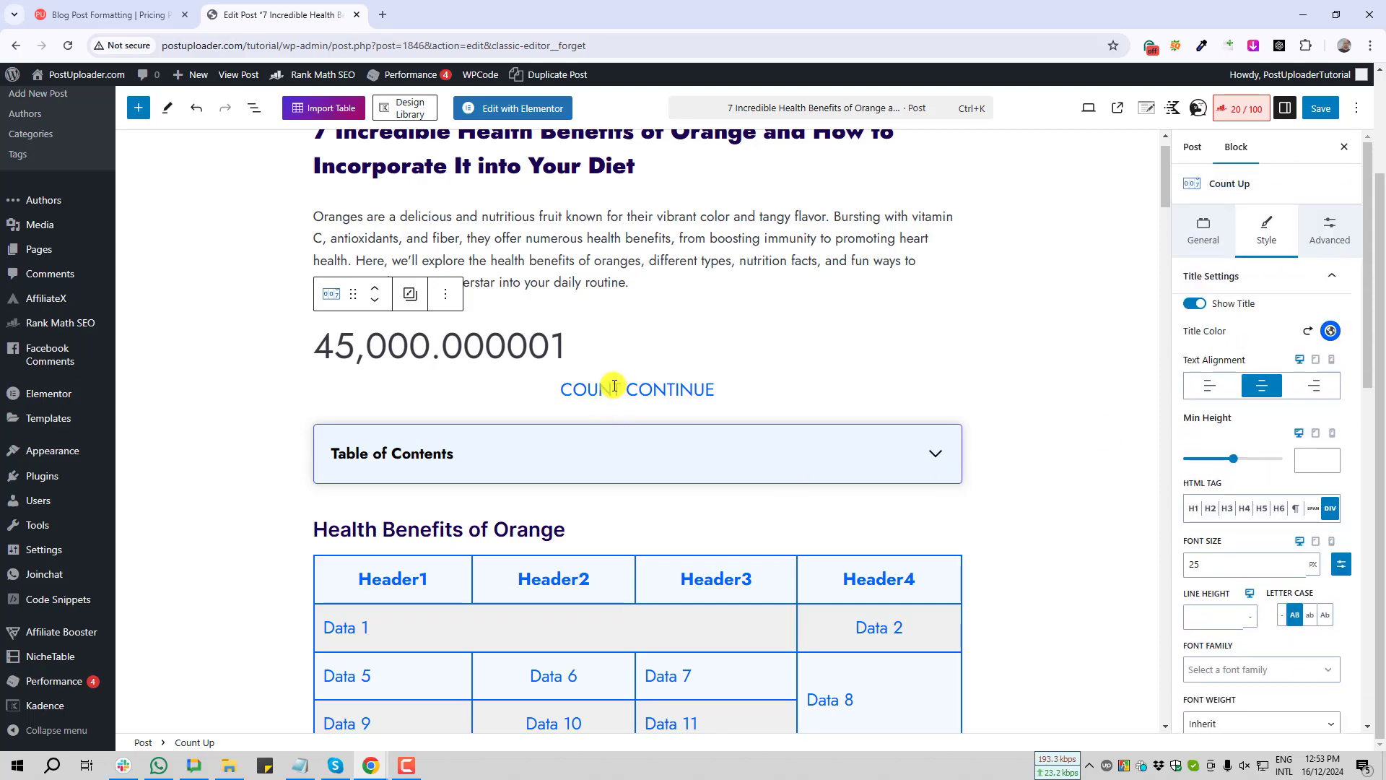
scroll(1224, 518, "down", 5)
key("Print")
left_click_drag(1182, 335, 1349, 376)
left_click(1331, 350)
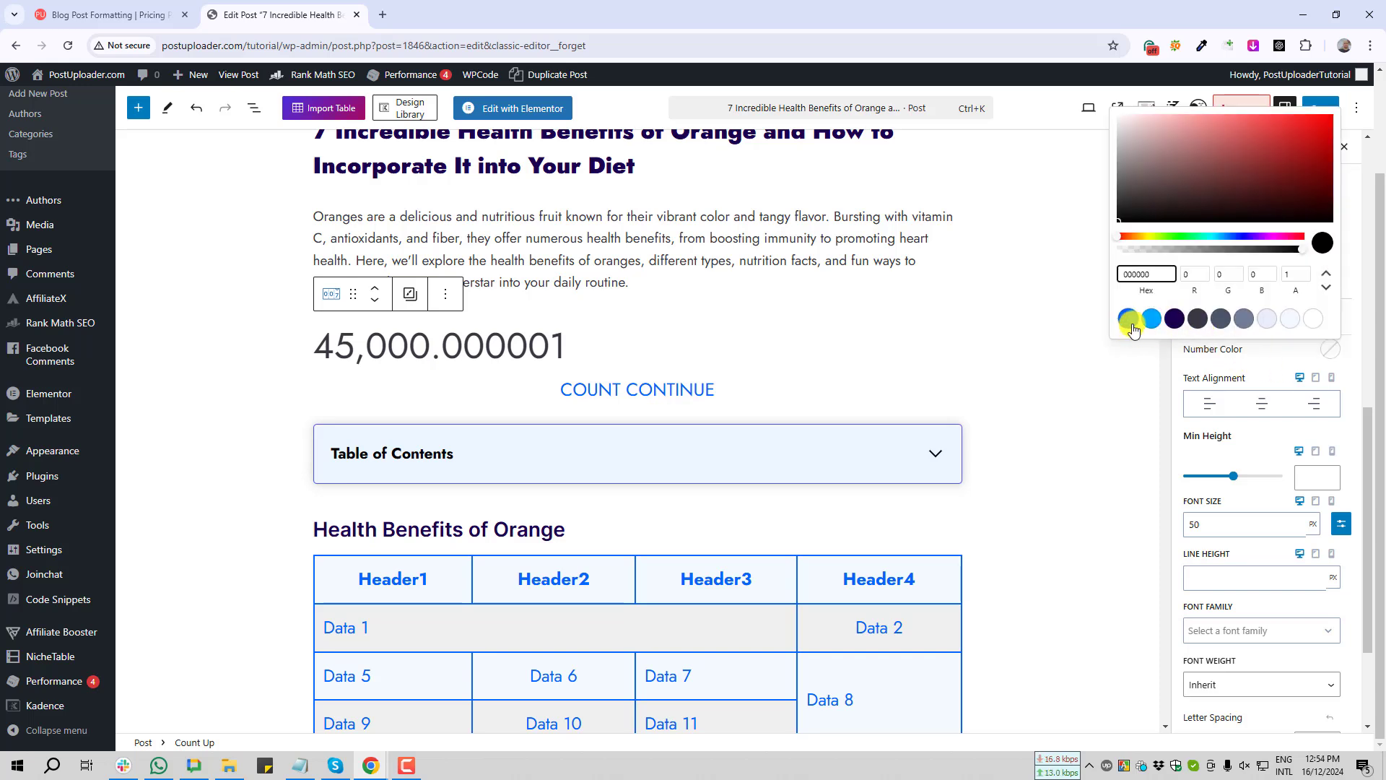
left_click(1152, 319)
key("Print")
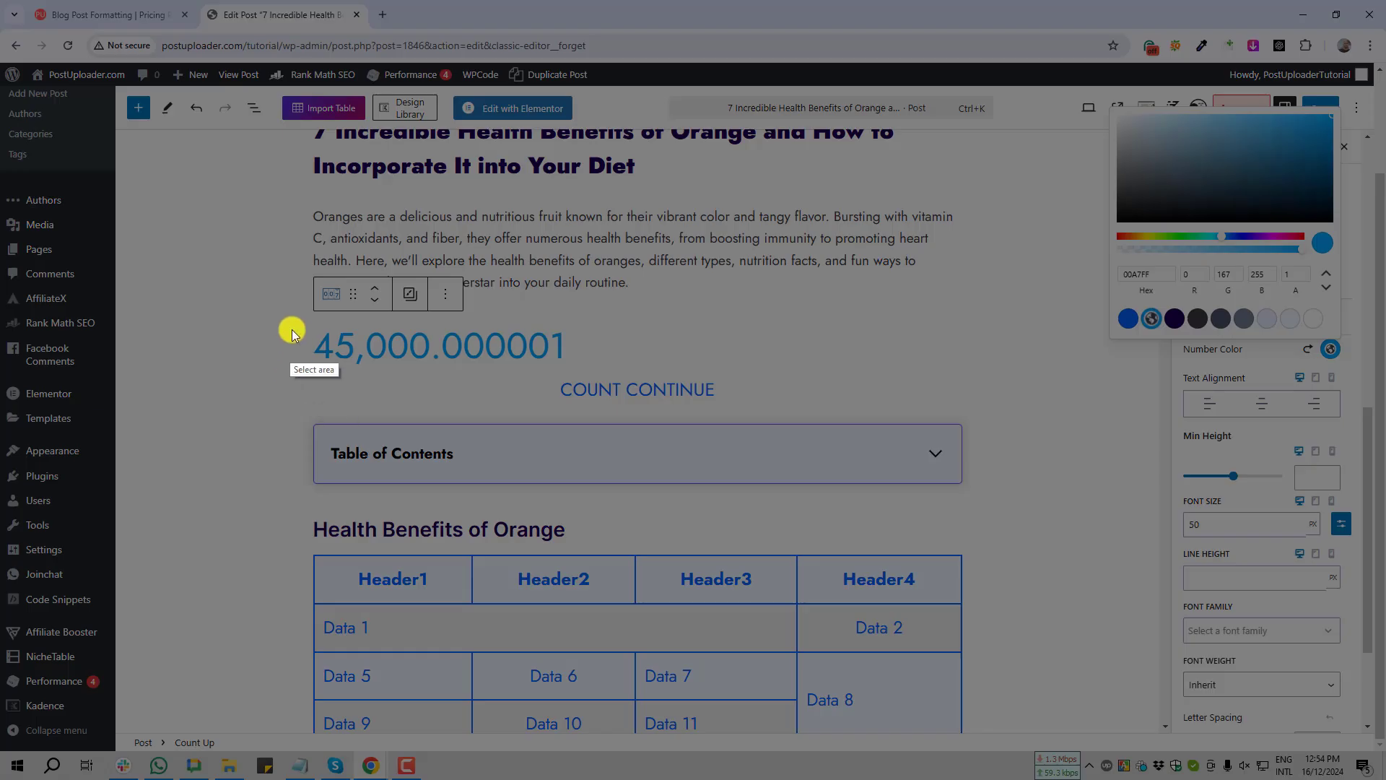
left_click_drag(295, 329, 619, 381)
left_click(613, 396)
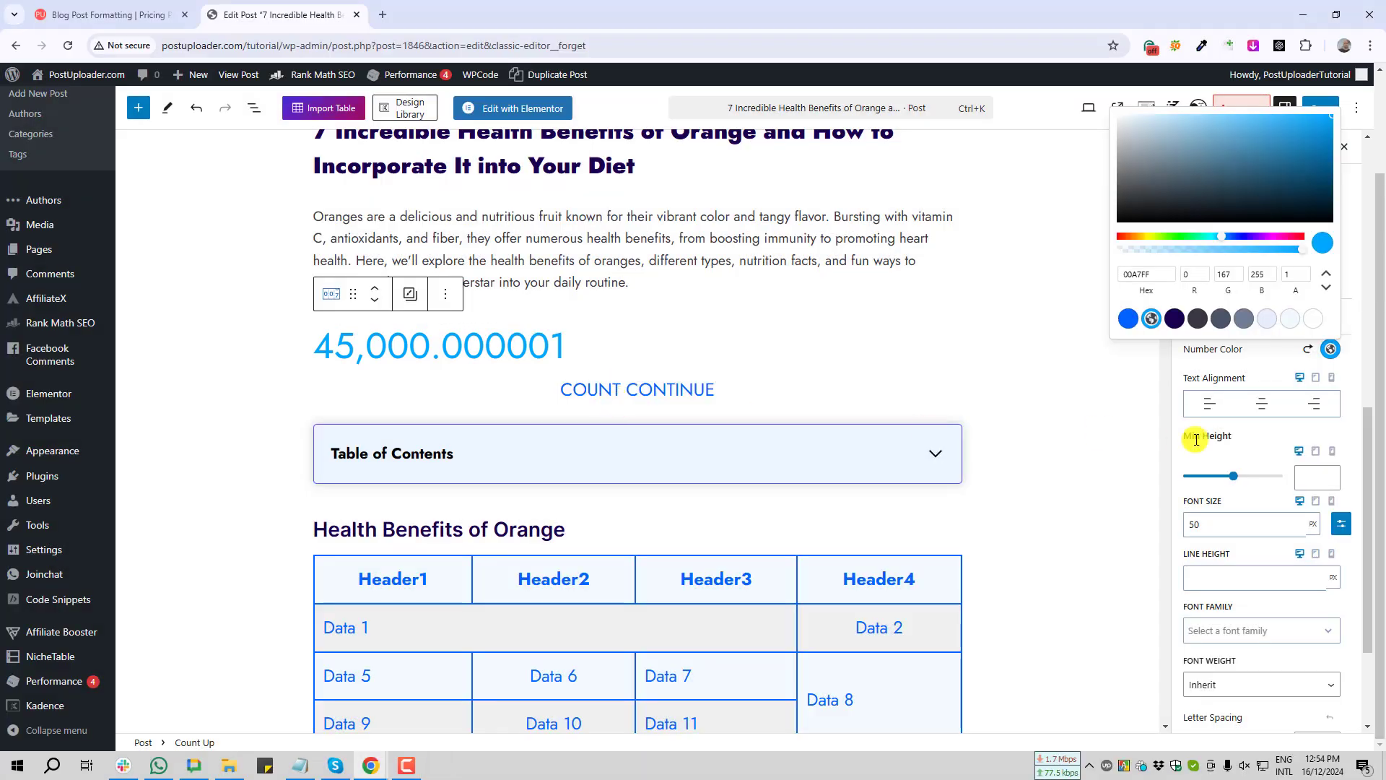
Frame the number's Text Alignment setting with a temporary screen capture, try center and right alignment, and leave the number centered
key("Print")
left_click_drag(1181, 366, 1350, 434)
left_click(1338, 448)
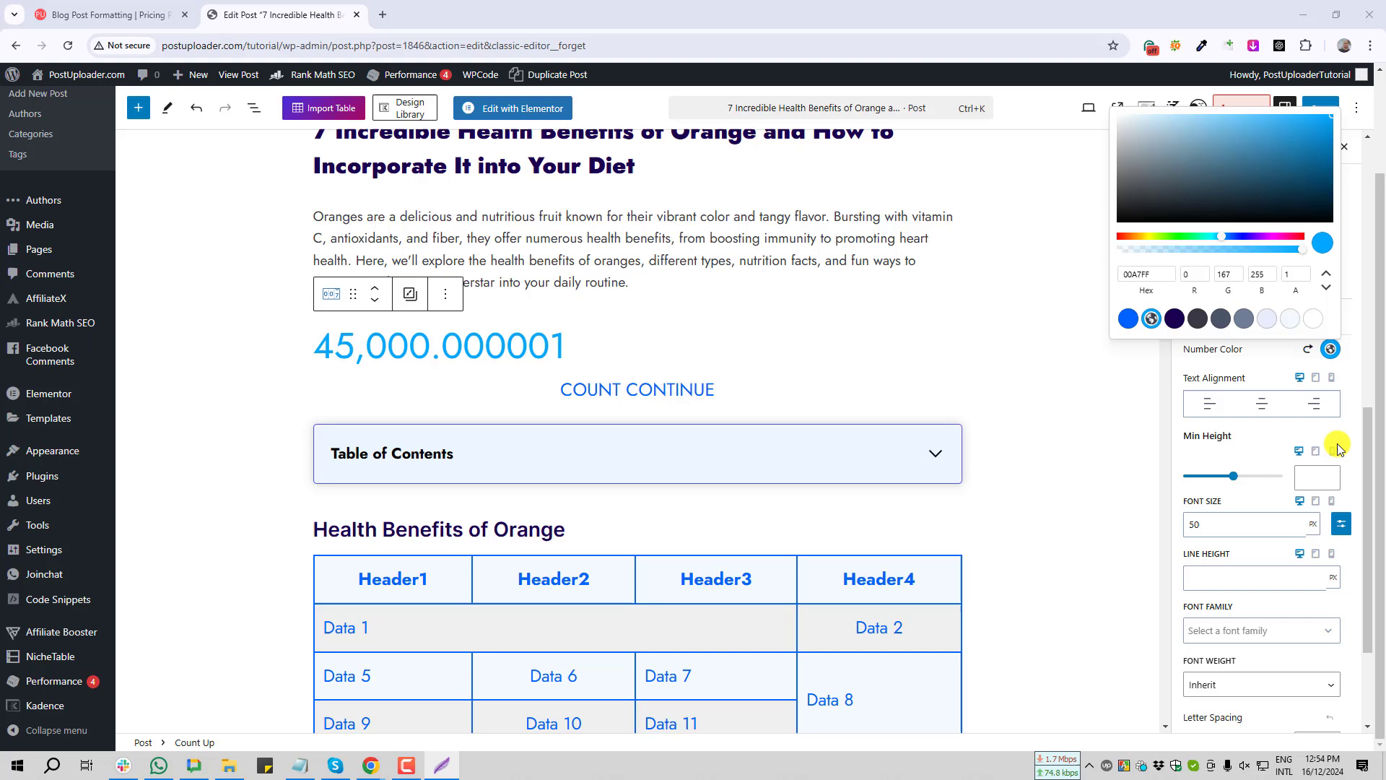
left_click(1262, 405)
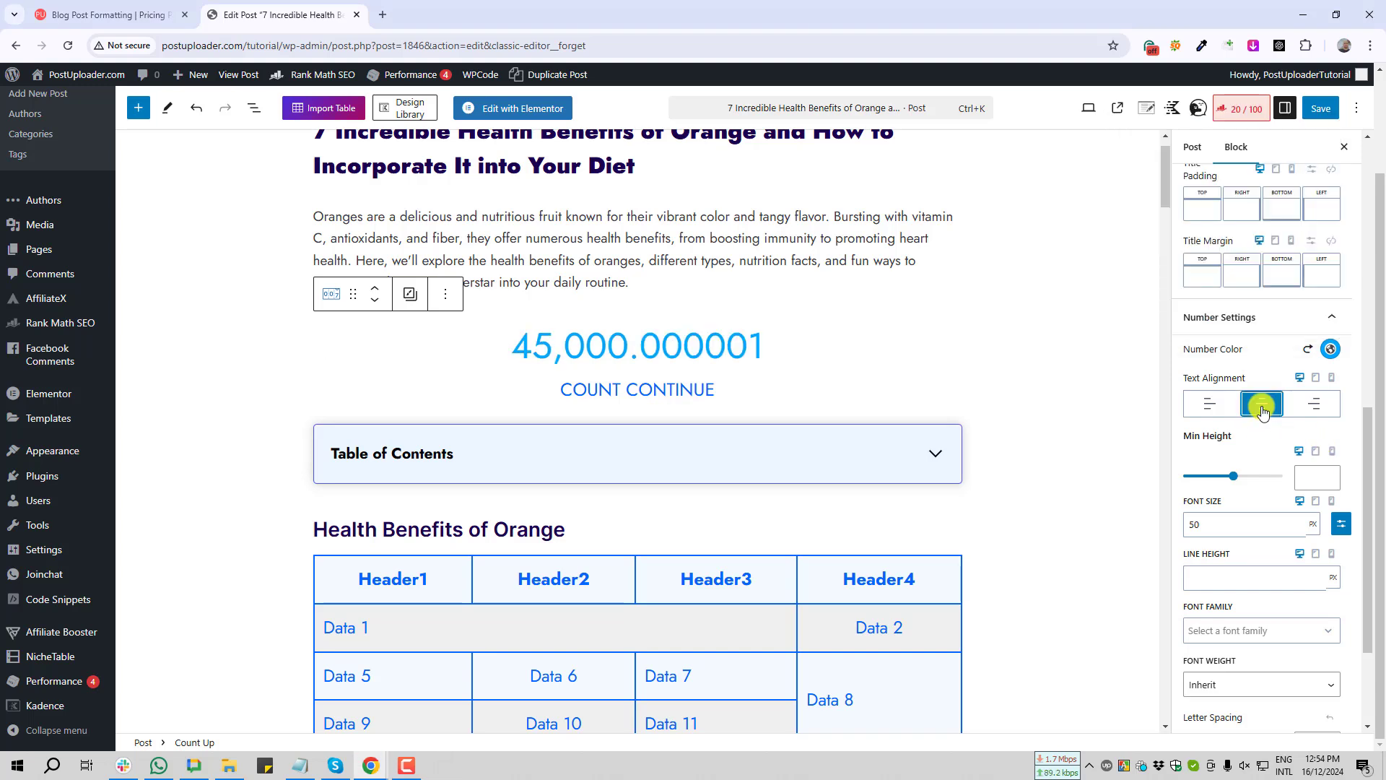
left_click(1315, 405)
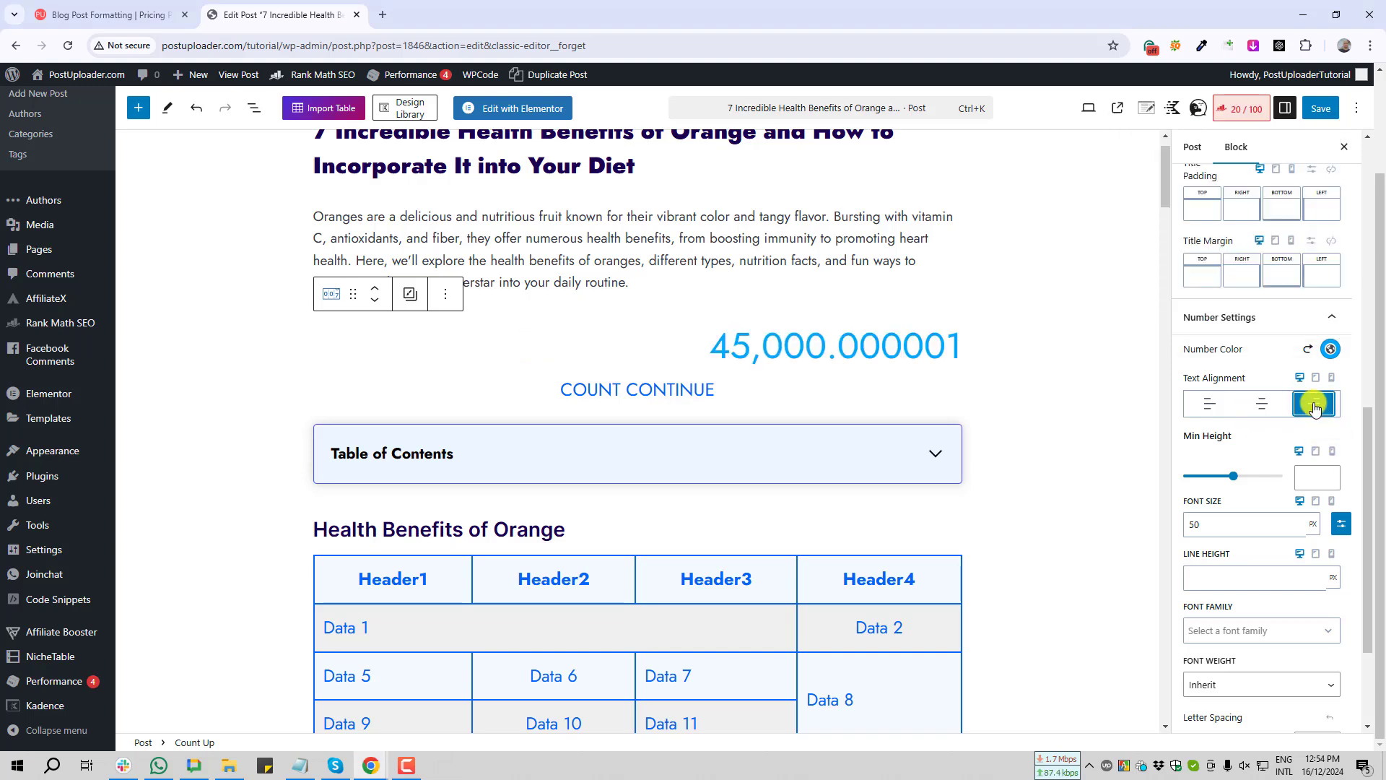
left_click(1261, 403)
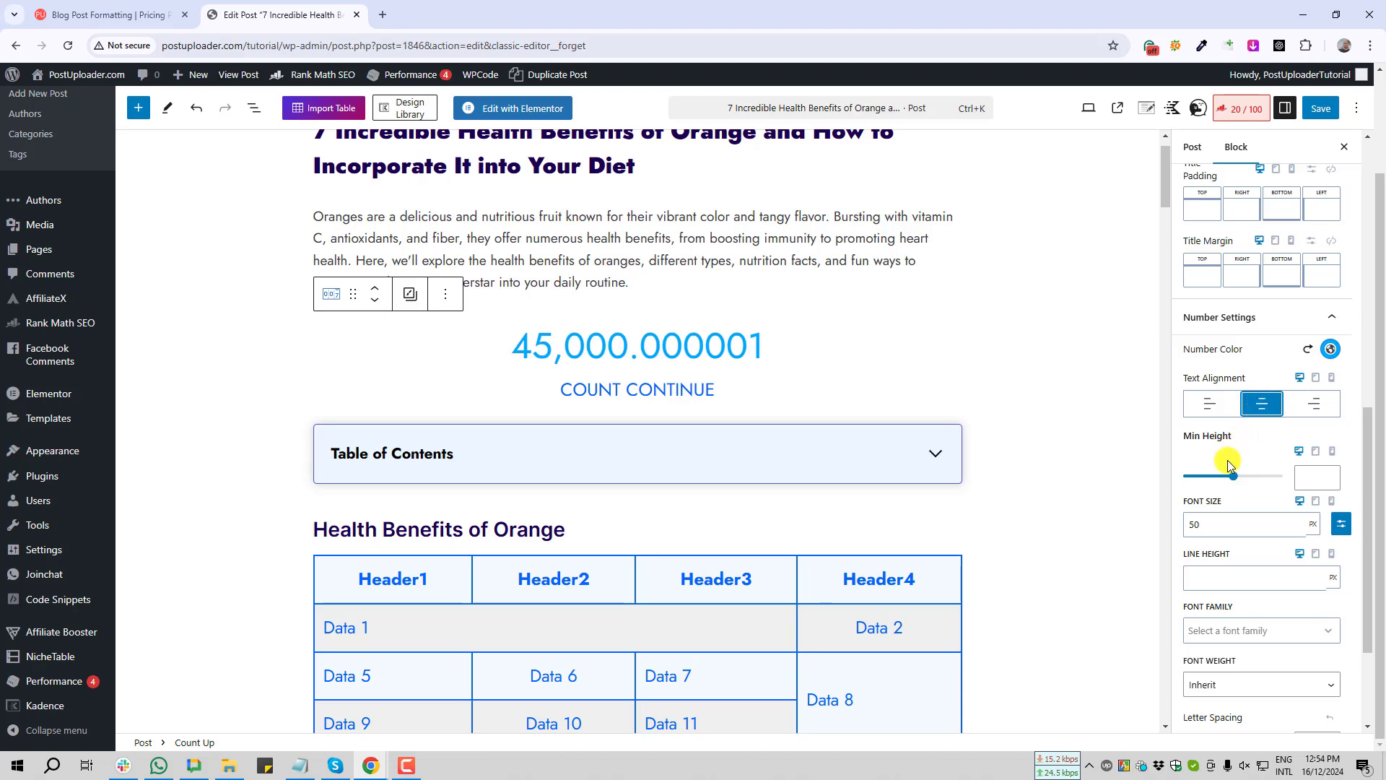
Mark the number's Min Height, Font Size, Line Height and Font Family settings with a temporary screen capture frame
scroll(1222, 474, "down", 2)
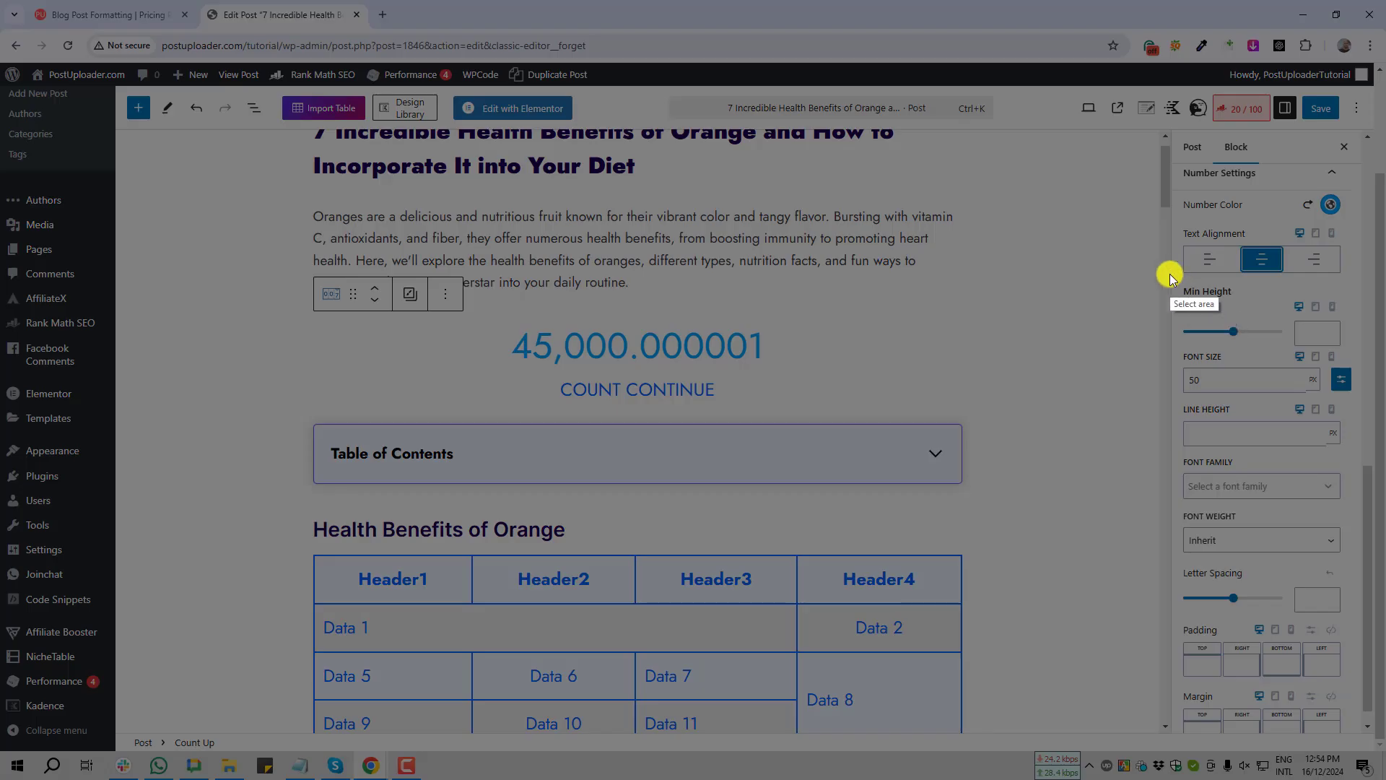
left_click_drag(1169, 275, 1355, 513)
left_click(1343, 529)
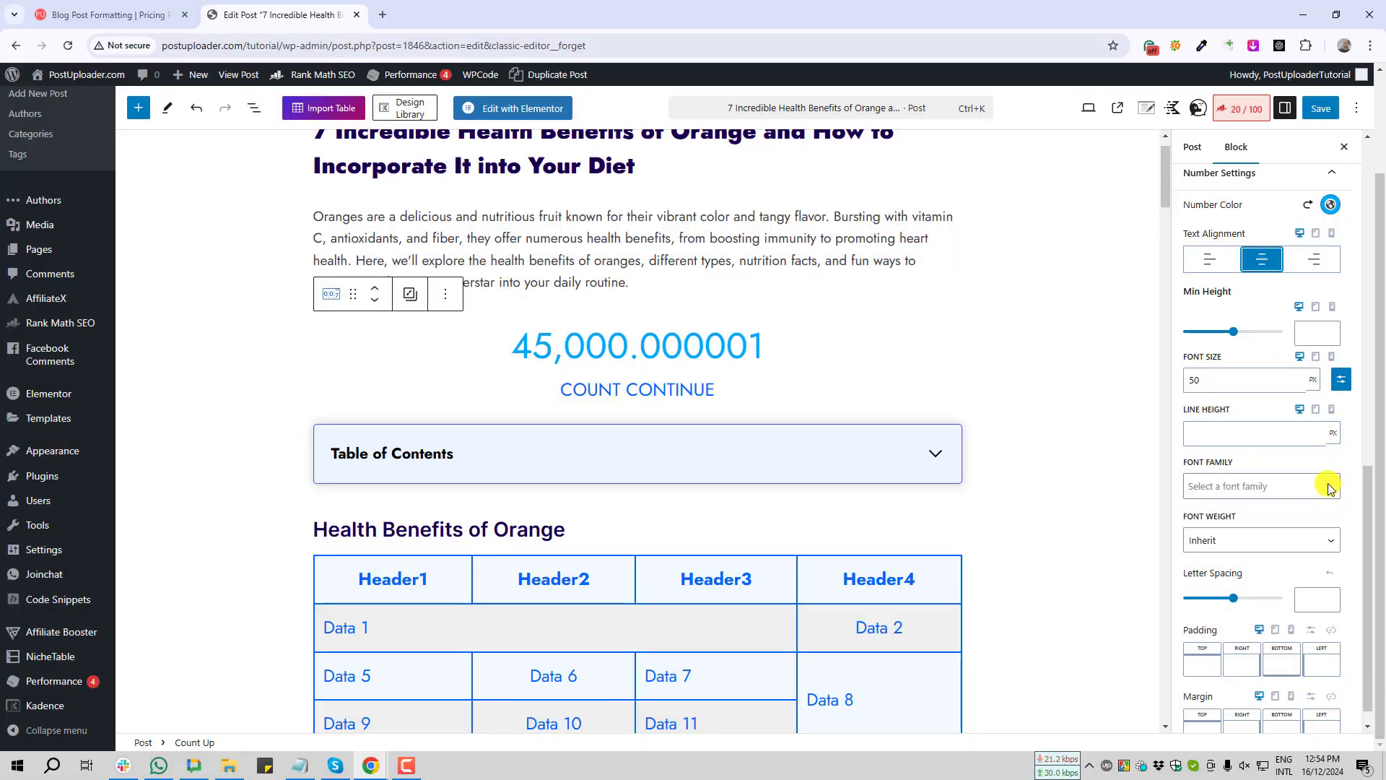
Set the number's font family to "Comic Sans MS" and frame the counter with a temporary screen capture
left_click(1331, 487)
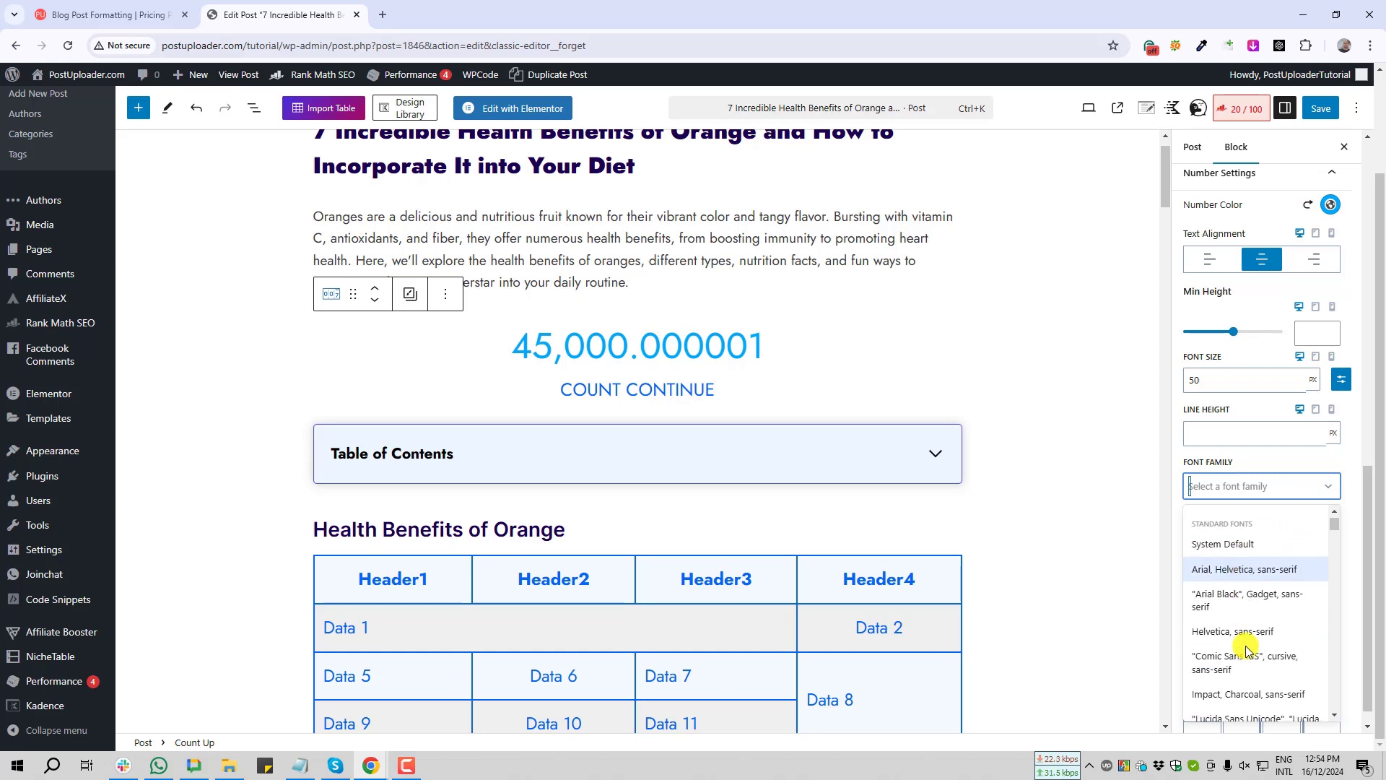
scroll(1246, 646, "down", 1)
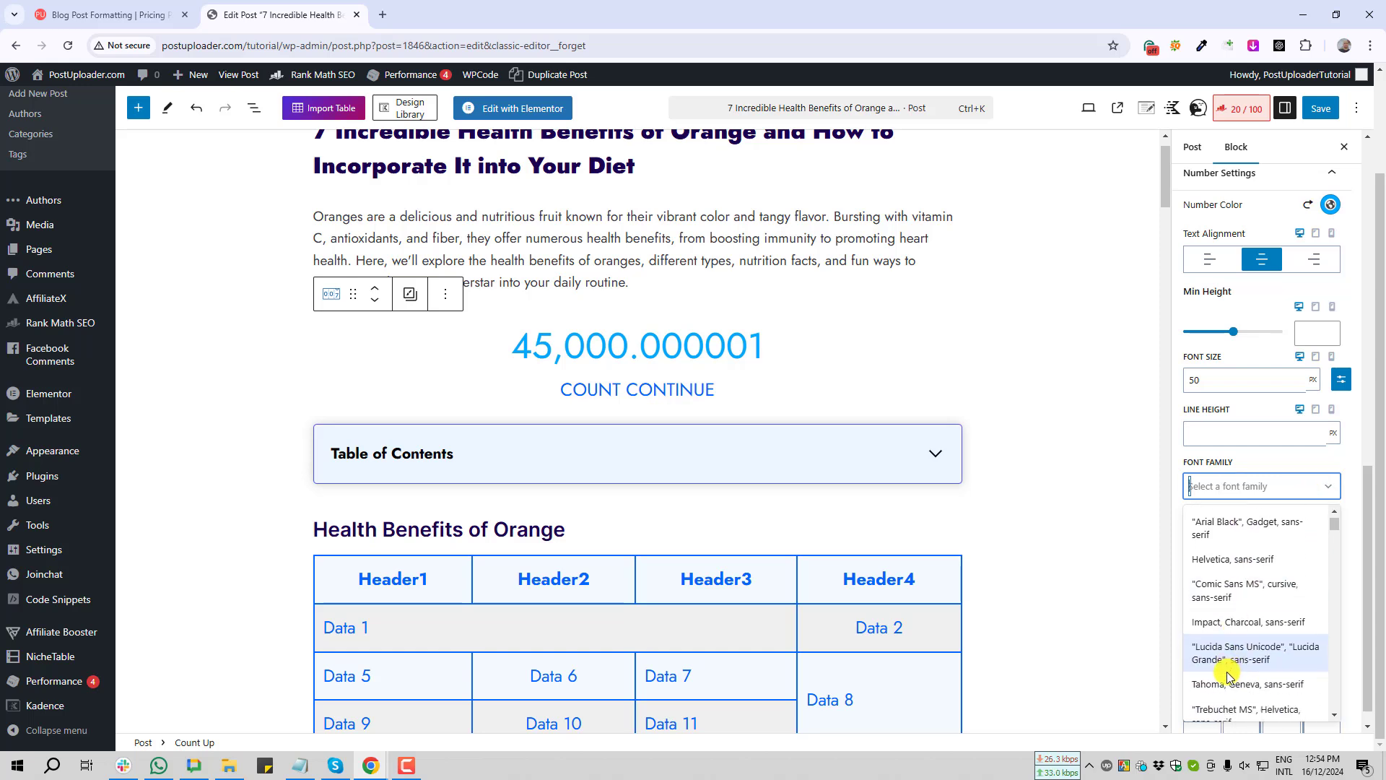
left_click(1226, 593)
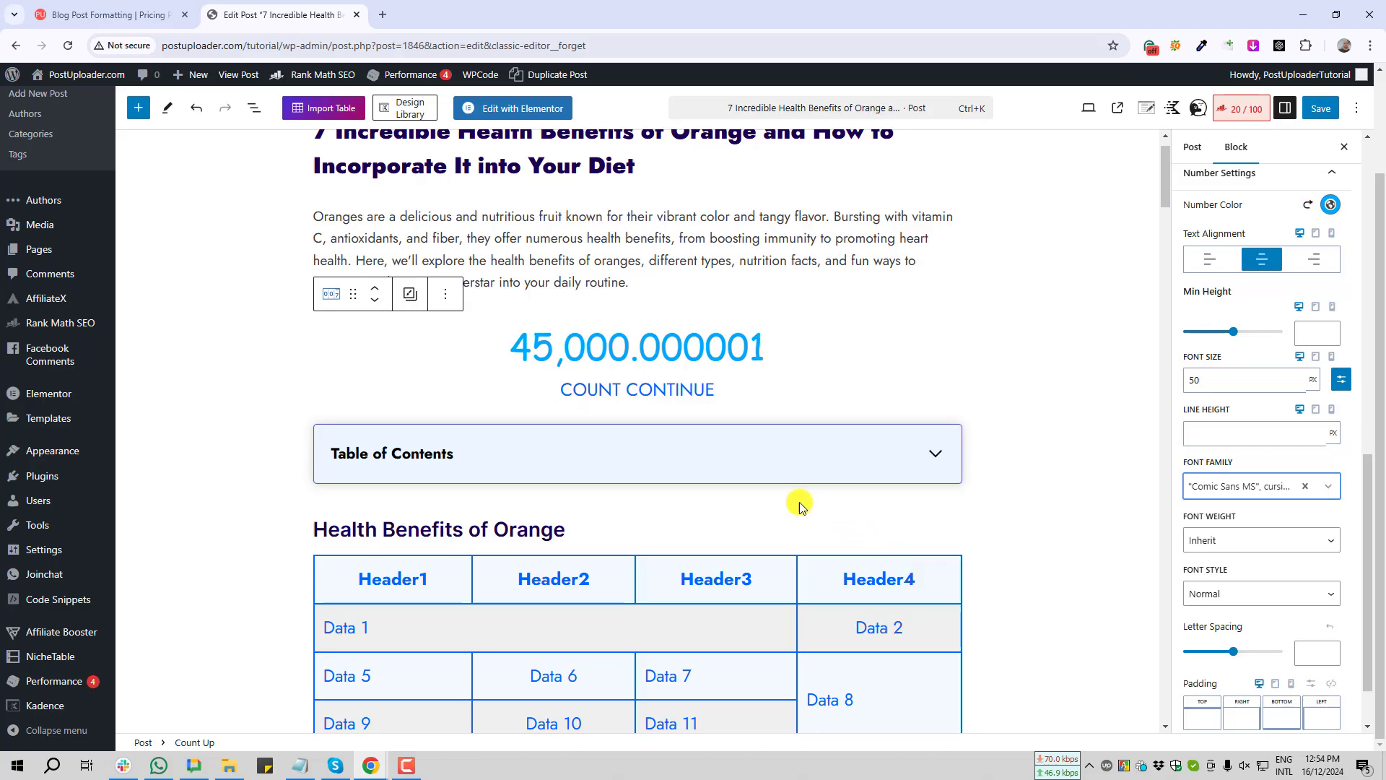
key("Print")
left_click_drag(486, 310, 897, 432)
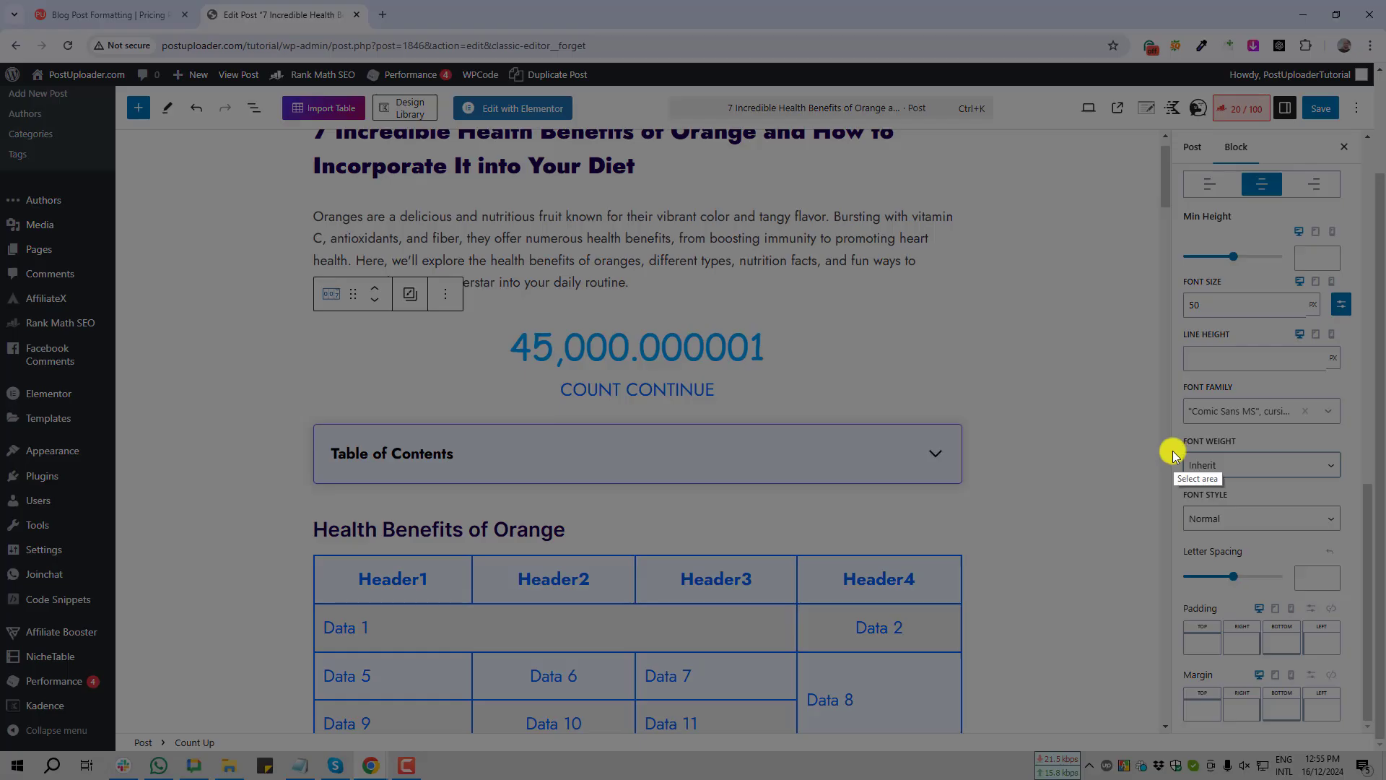
Frame the number's Font Weight and Font Style settings with a temporary screen capture and set the font style to Italic
left_click_drag(1164, 433, 1286, 533)
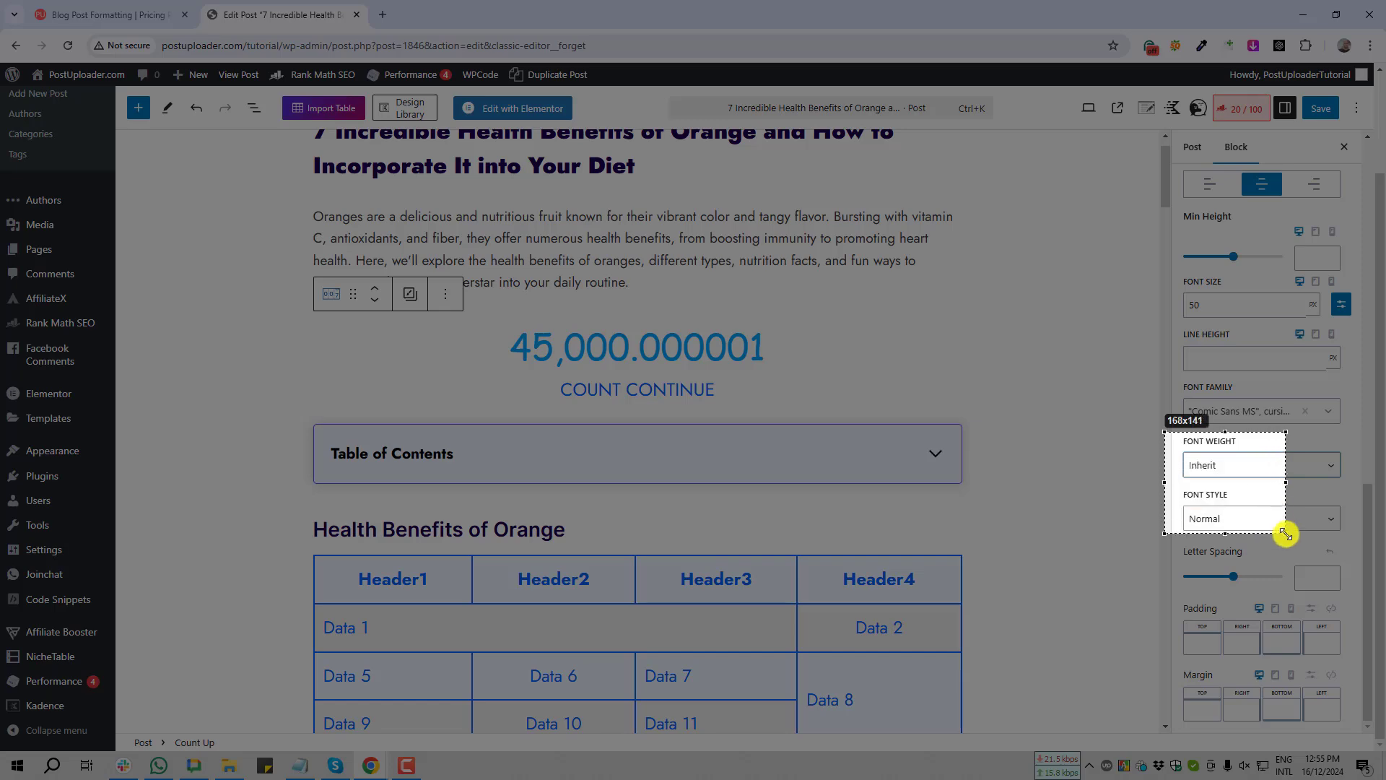
left_click(1276, 546)
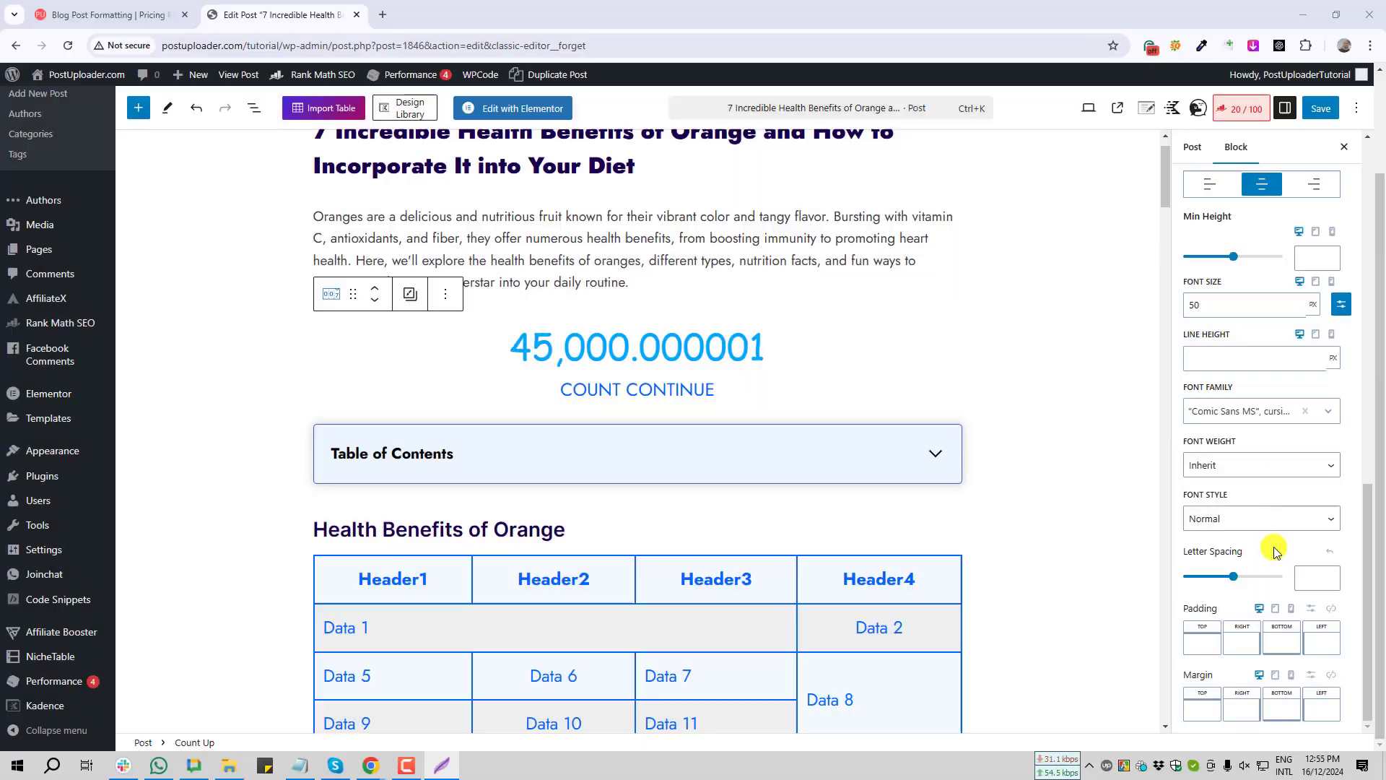
left_click(1330, 523)
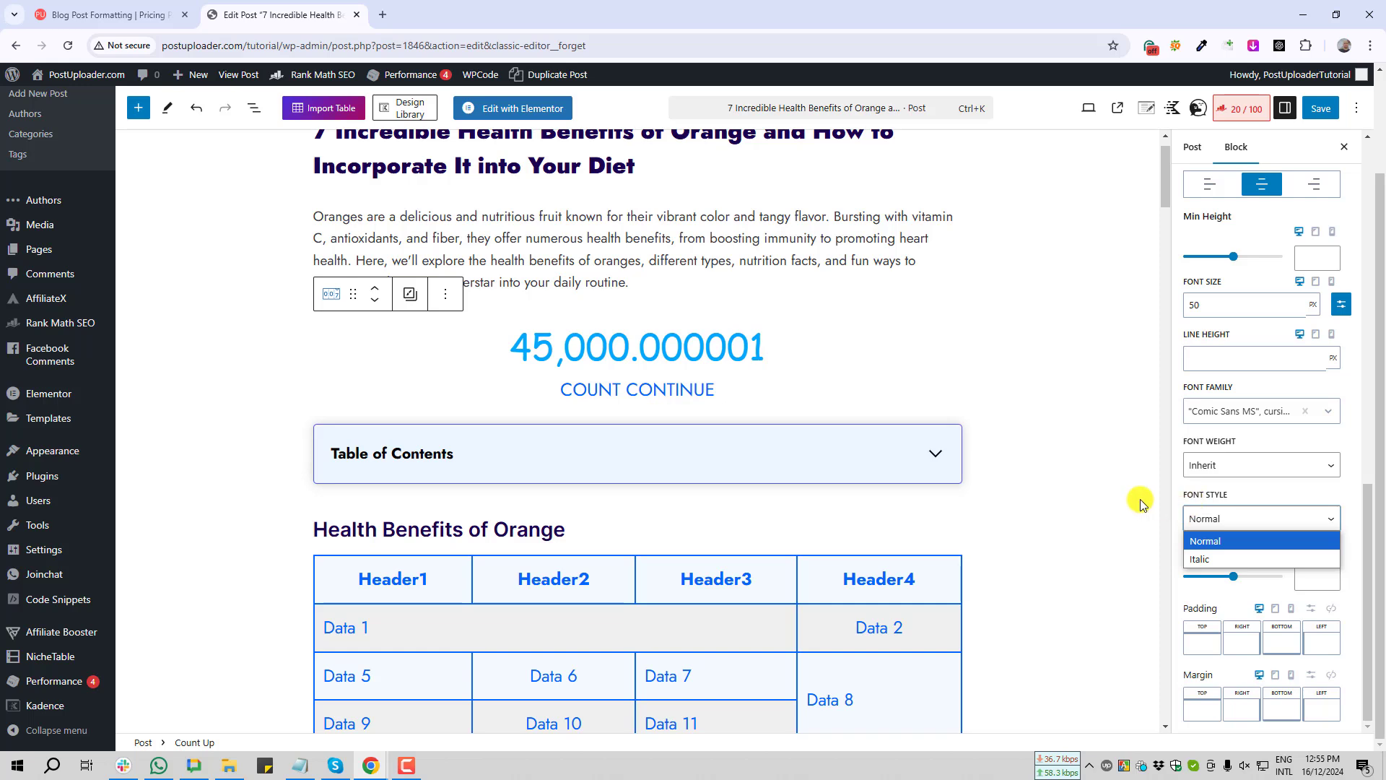
left_click(1205, 560)
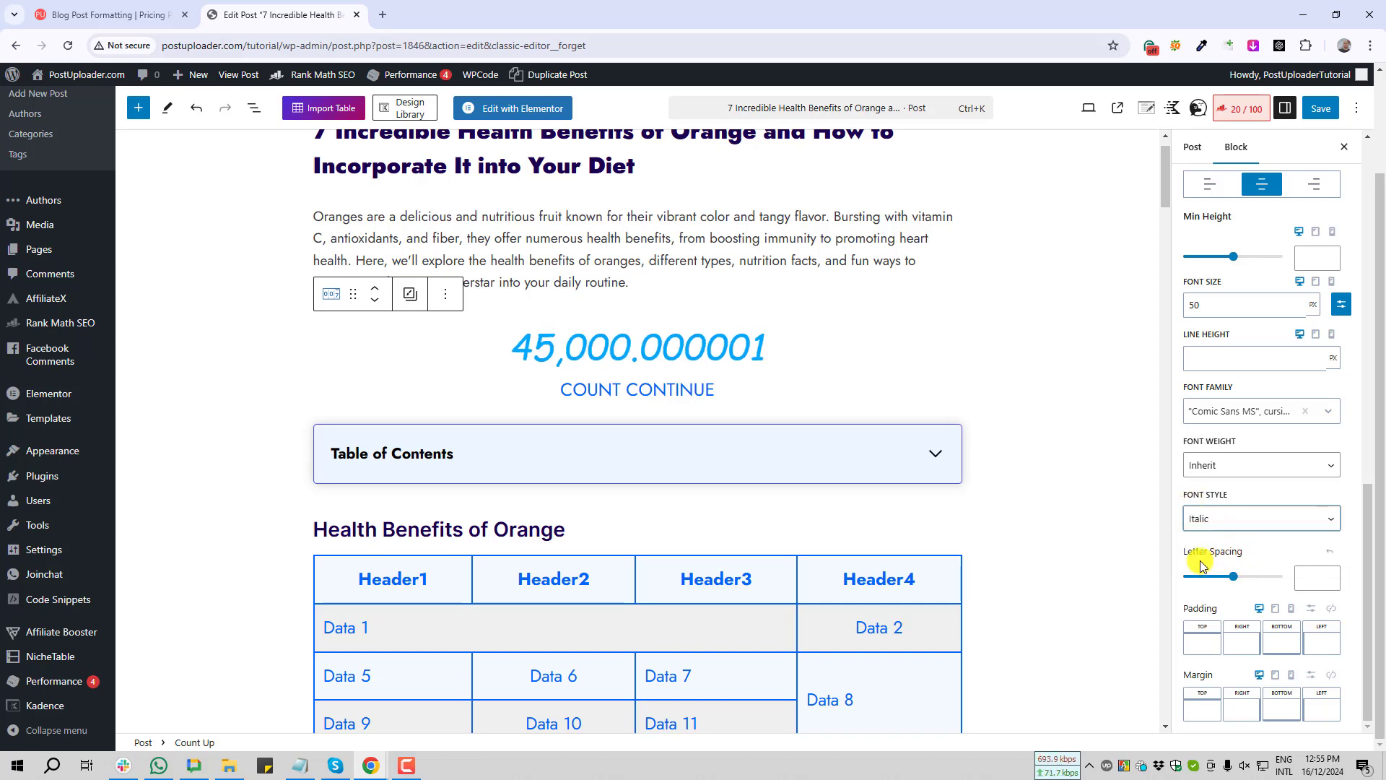
Mark the number's Letter Spacing, Padding and Margin settings with a temporary screen capture frame
key("Print")
mouse_move(1178, 543)
left_mouse_down()
mouse_move(1300, 578)
mouse_move(1338, 730)
left_mouse_up()
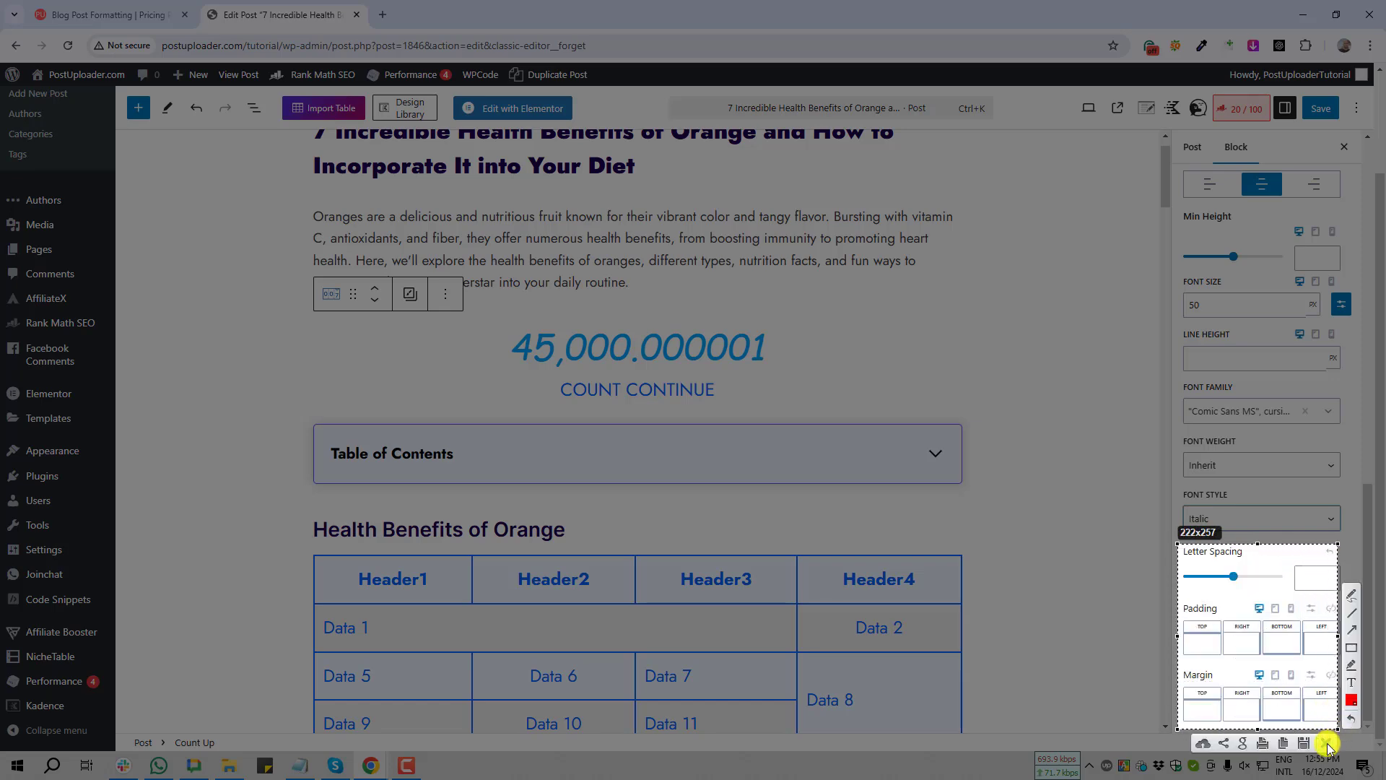
left_click(1327, 743)
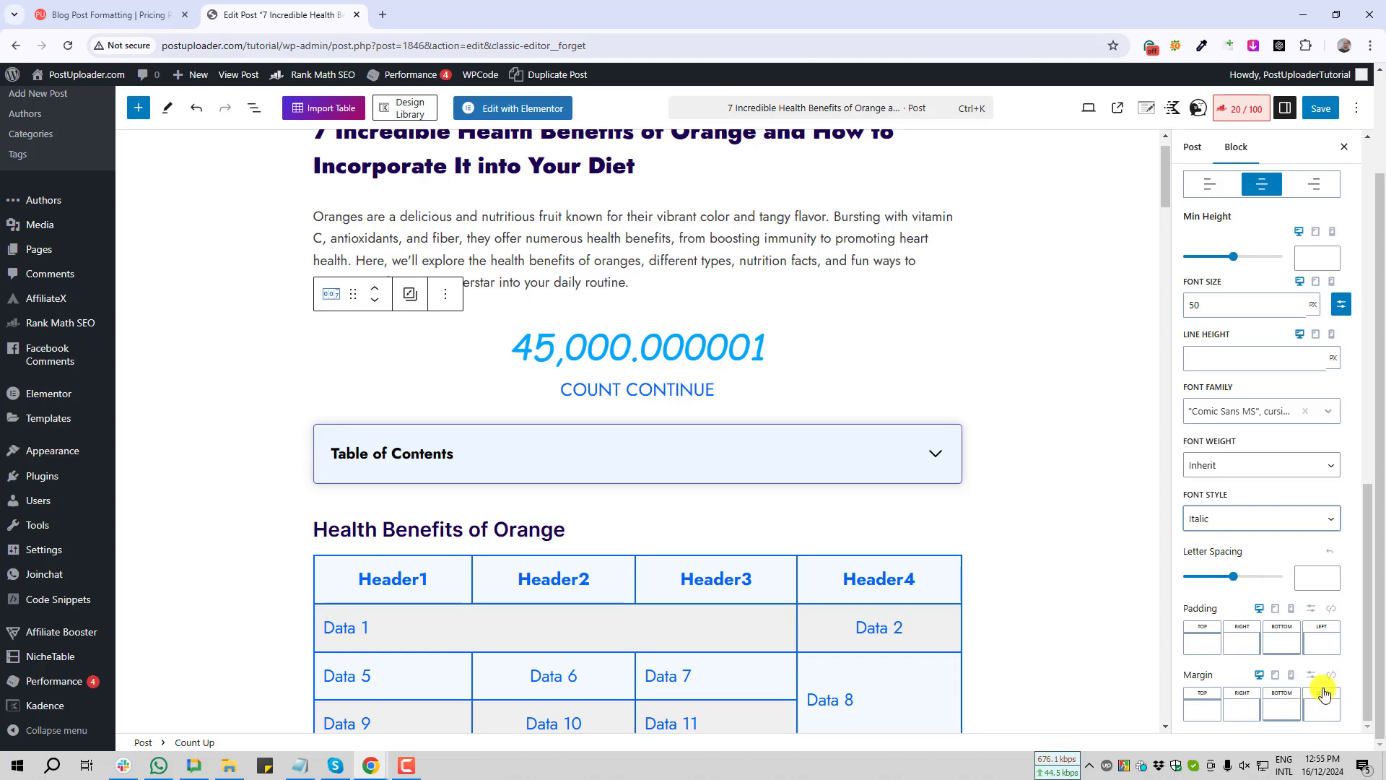
Frame the Style and Advanced headings of the Count Up block with temporary screen captures and open its Advanced settings
scroll(1243, 645, "up", 2)
scroll(1244, 645, "up", 5)
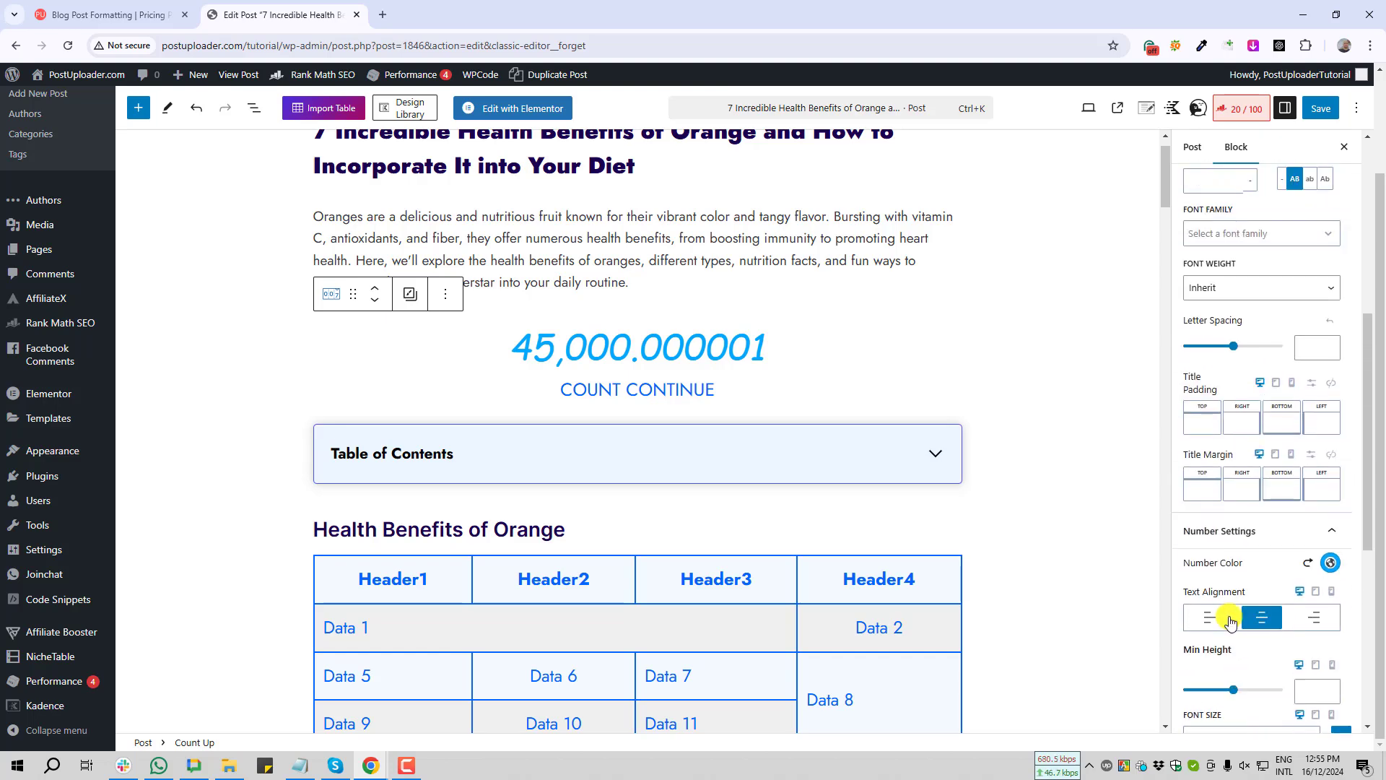
key("Print")
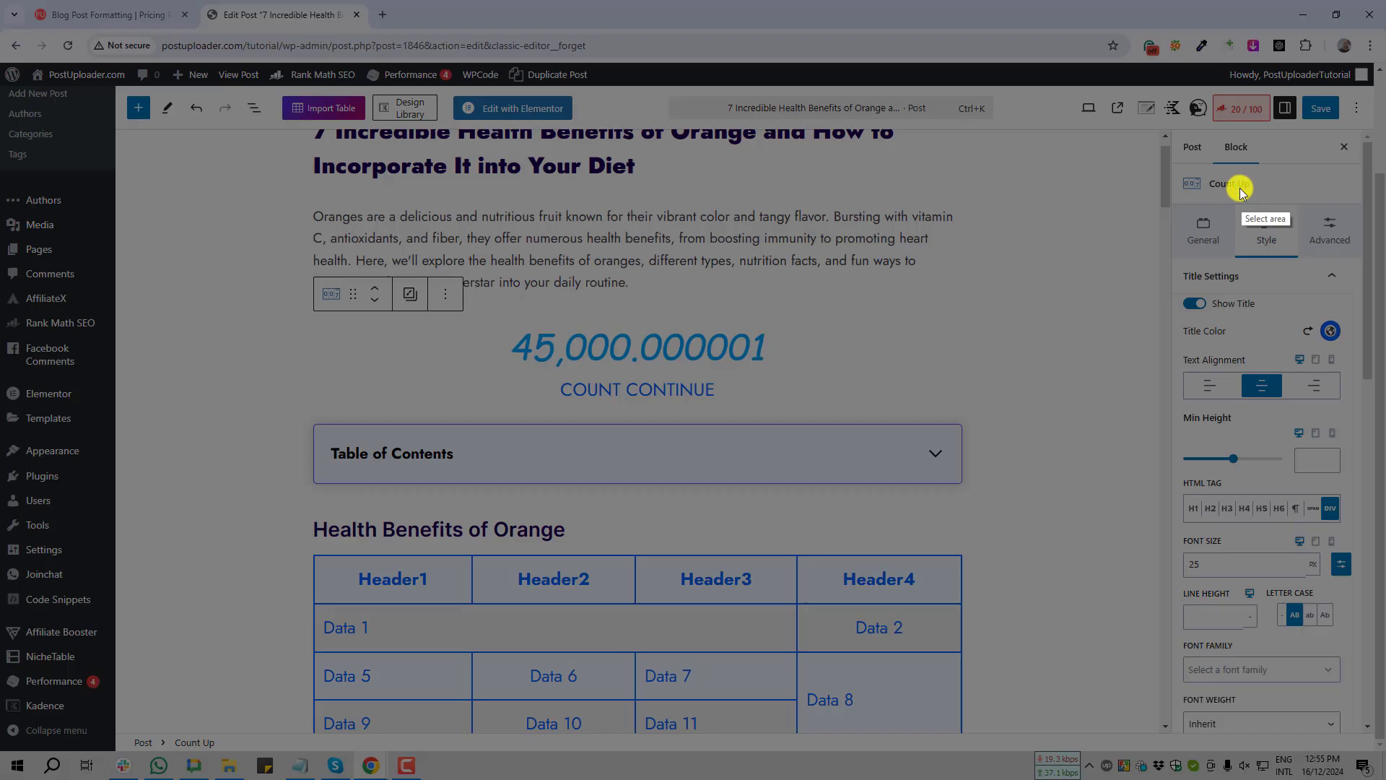
left_click_drag(1240, 186, 1303, 295)
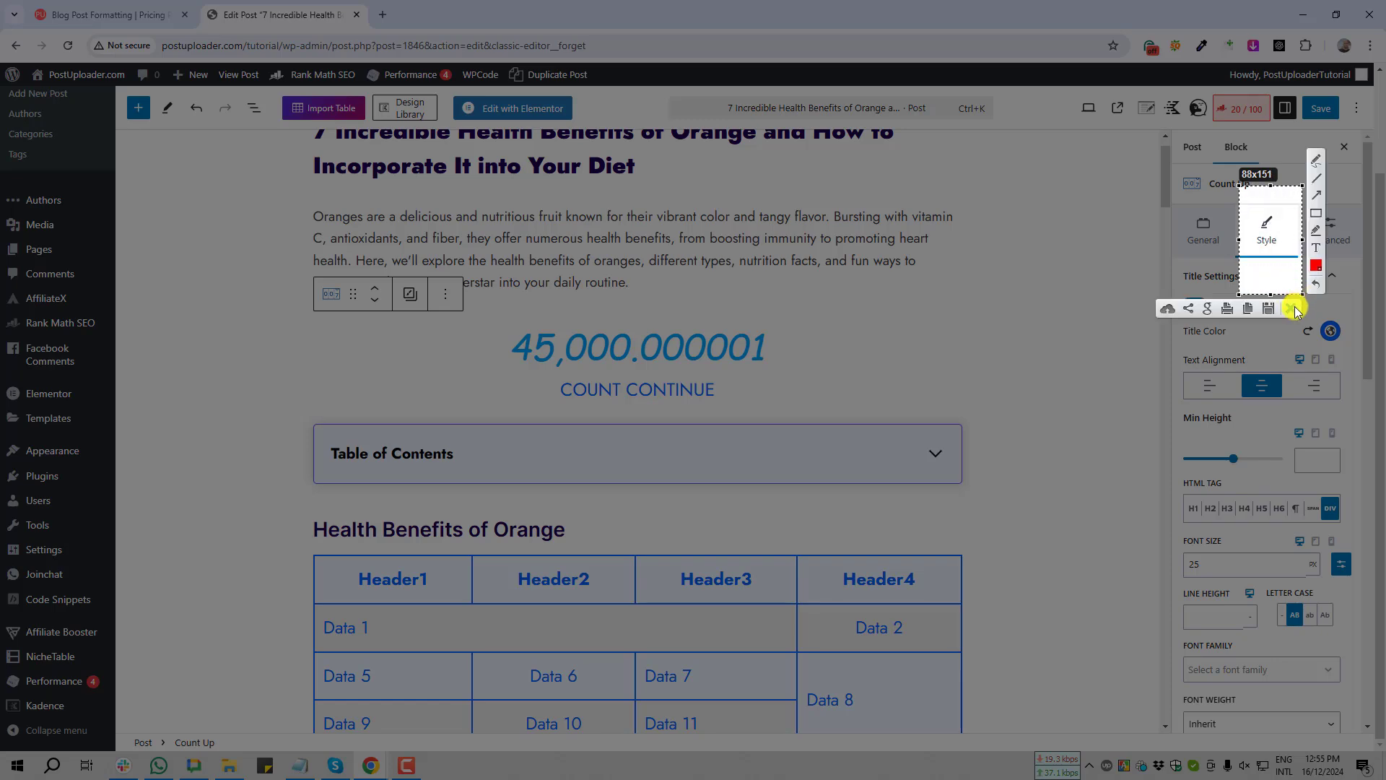
left_click(1294, 306)
key("Print")
left_click_drag(1306, 187, 1350, 289)
left_click(1346, 302)
left_click(1334, 246)
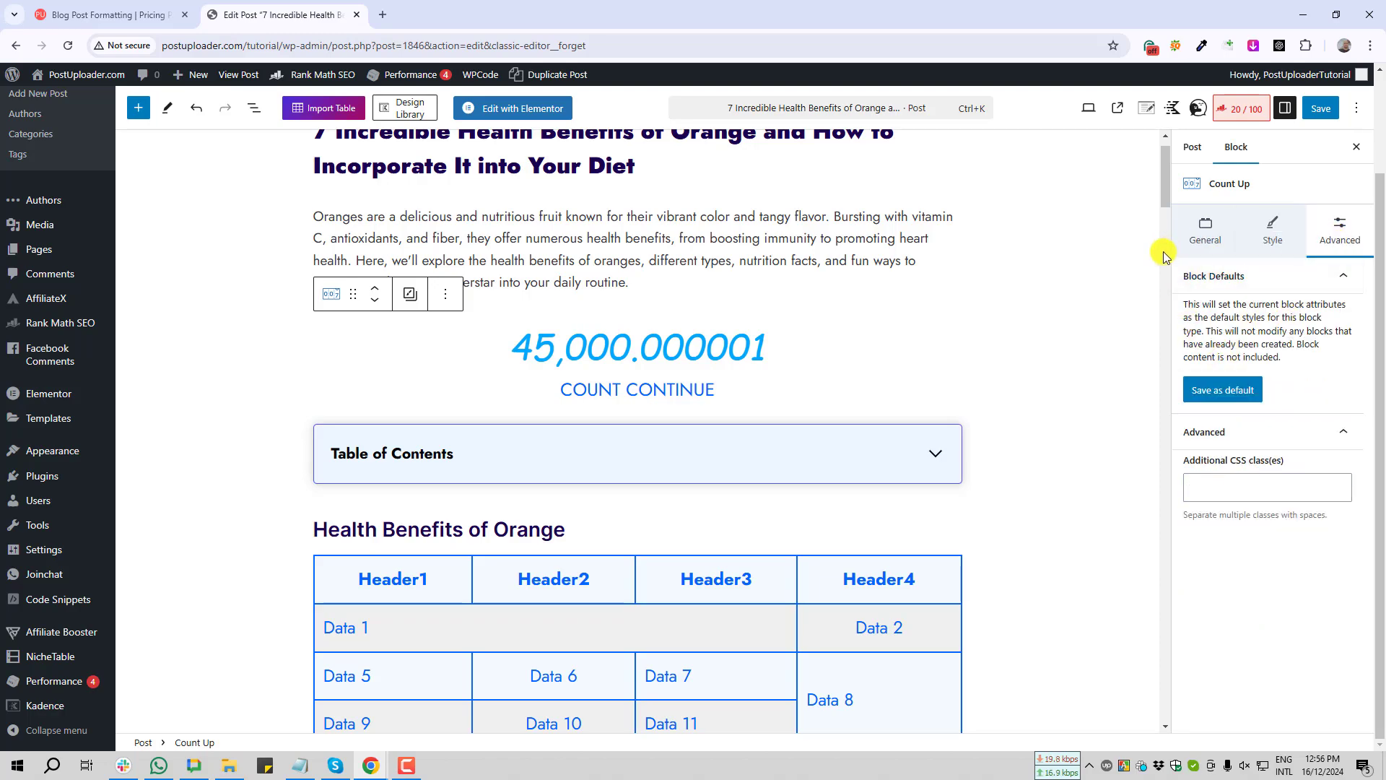
Mark the Block Defaults and Additional CSS class(es) settings with a temporary screen capture frame
key("Print")
left_click_drag(1171, 255, 1370, 558)
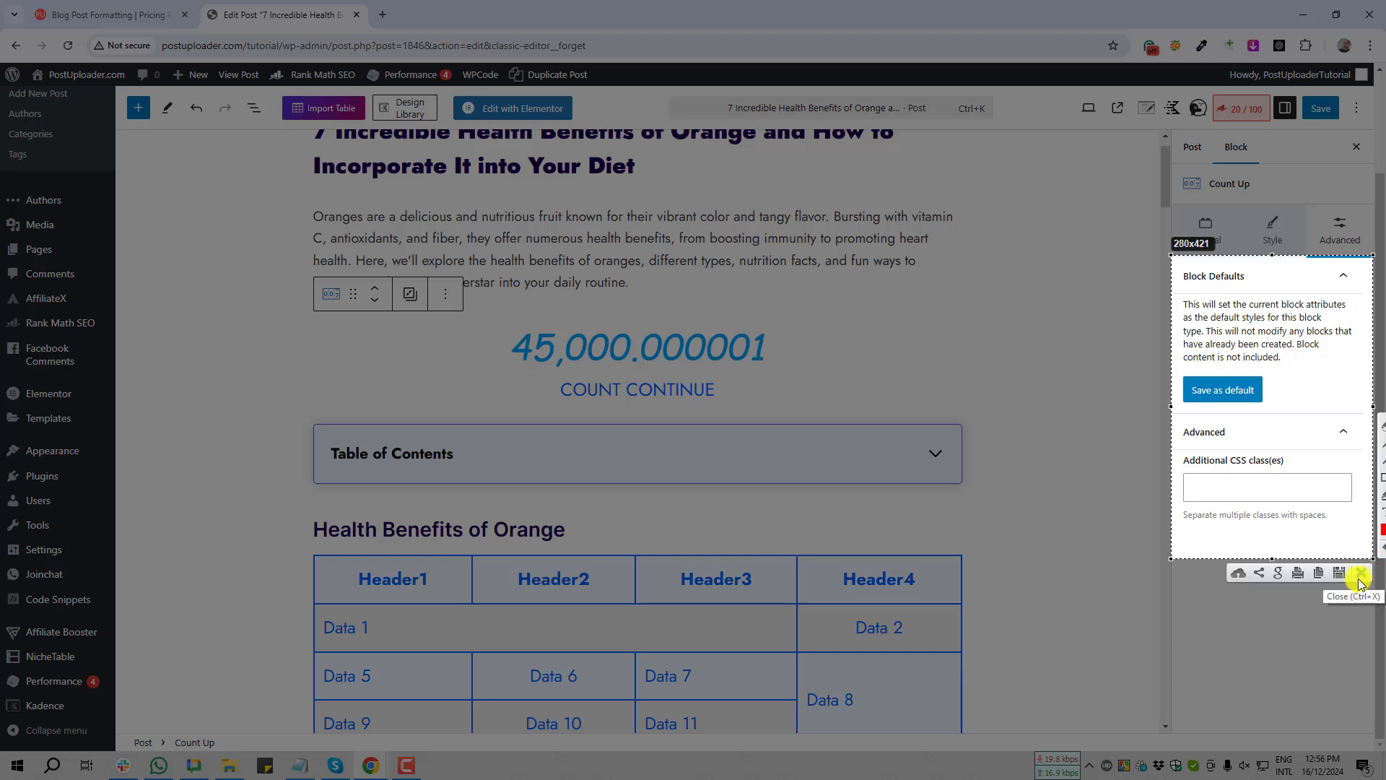
left_click(1362, 574)
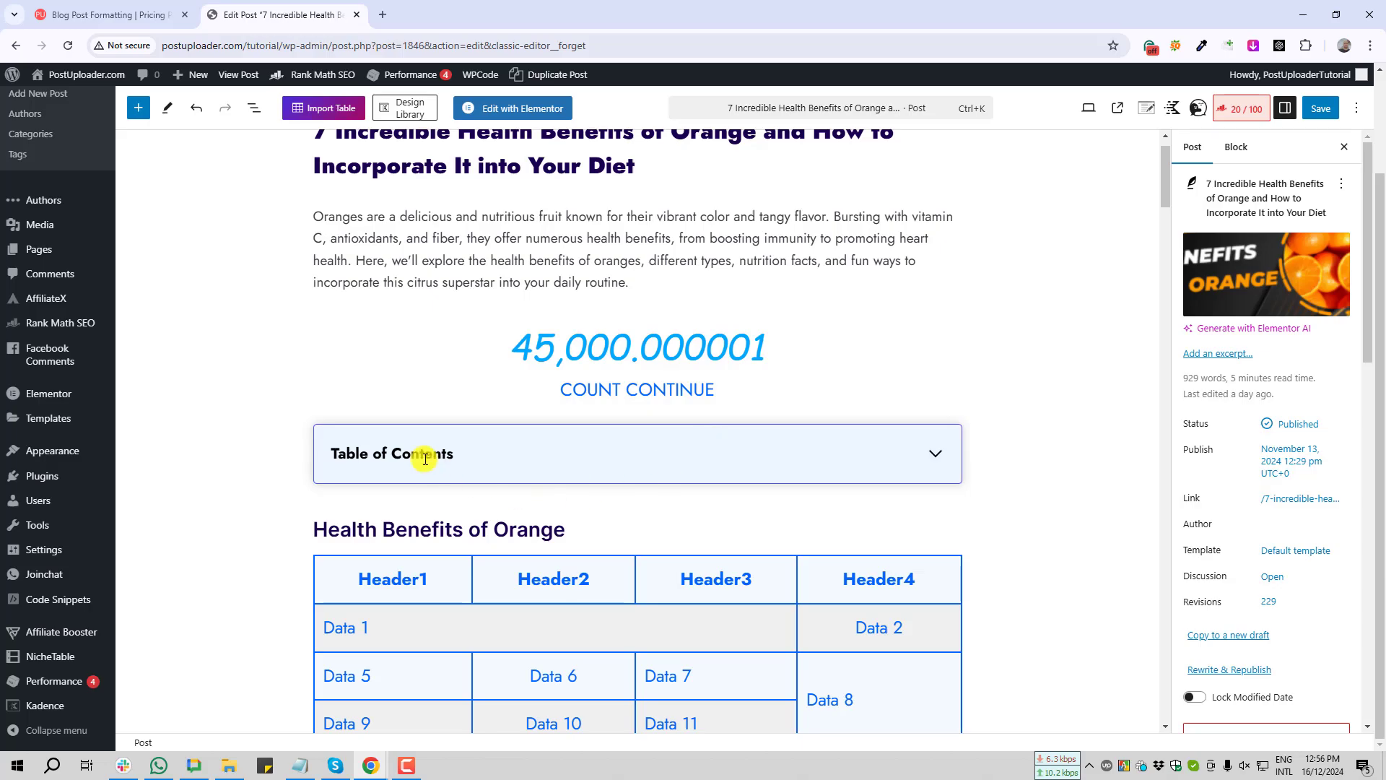
Frame the styled counter and its title in the post with a temporary screen capture
key("Print")
left_click_drag(315, 291, 955, 495)
left_click_drag(955, 495, 956, 494)
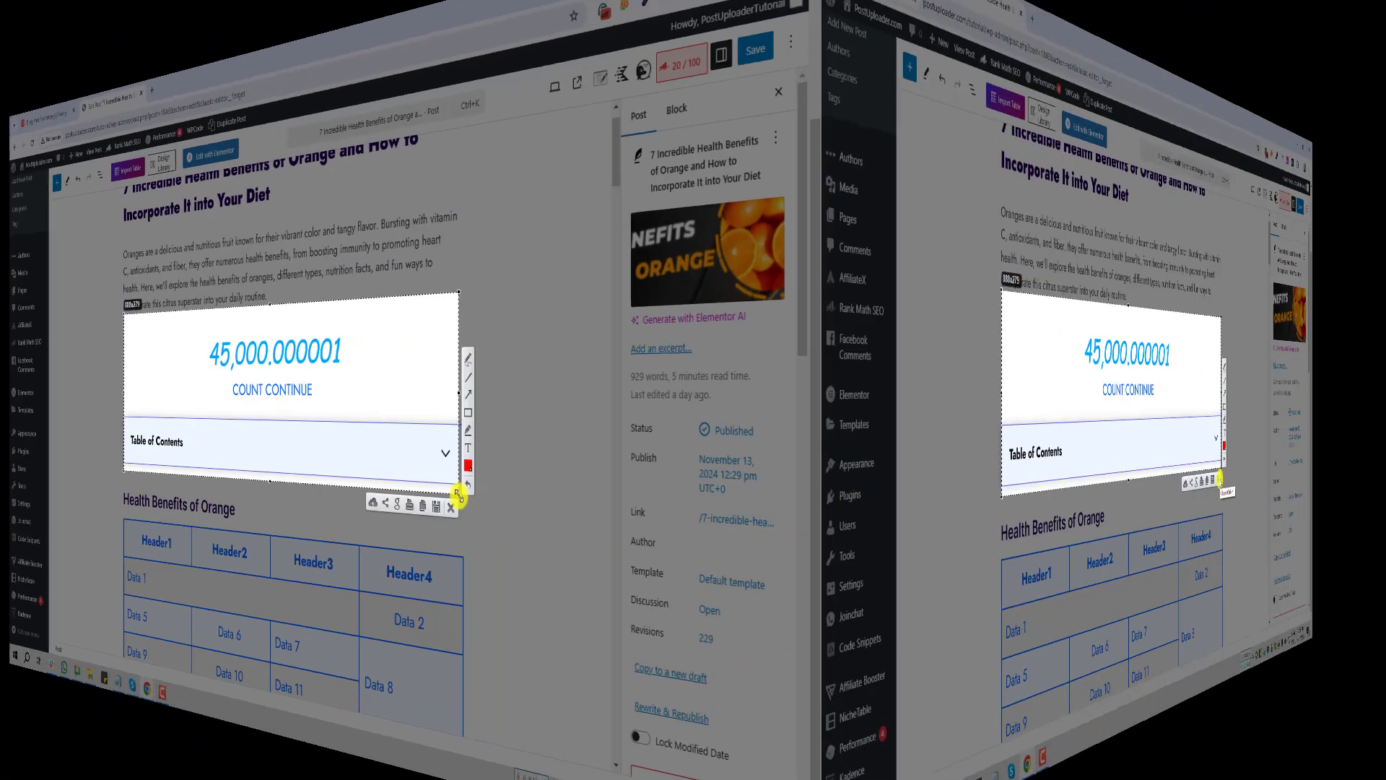